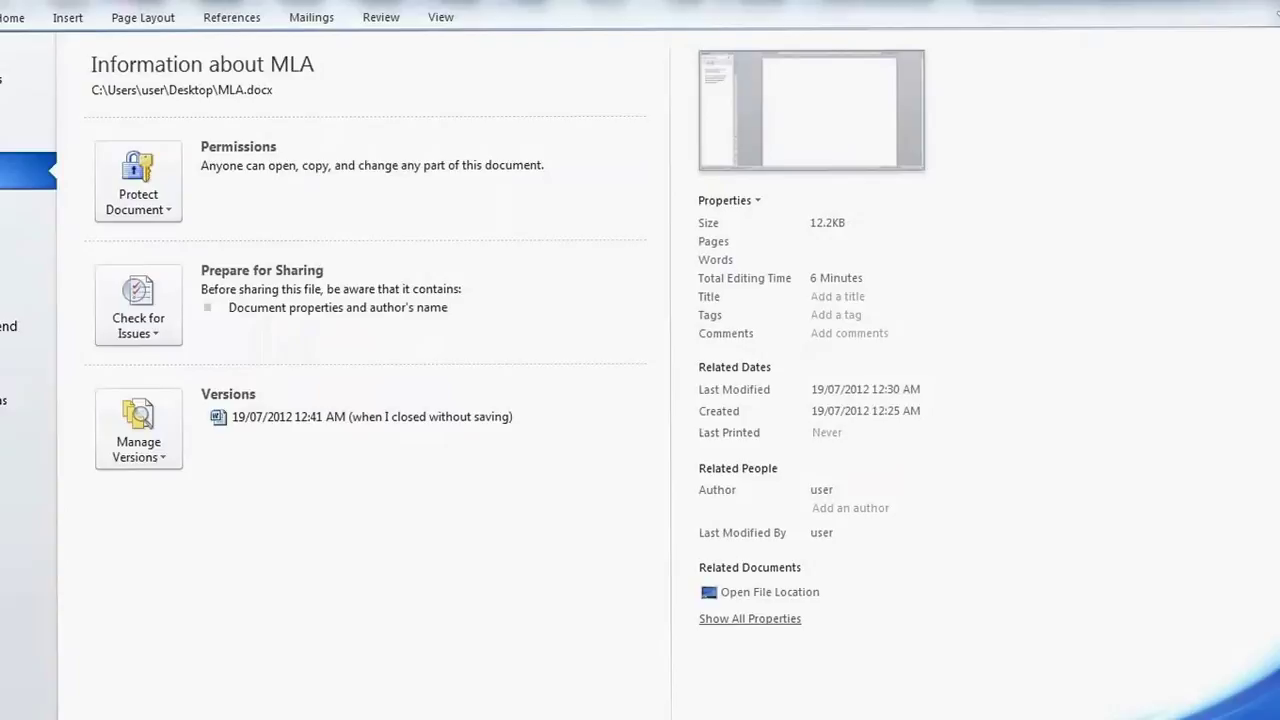
- Save the new blank document to the Desktop under the file name MLA
{"action": "key", "text": "F12"}
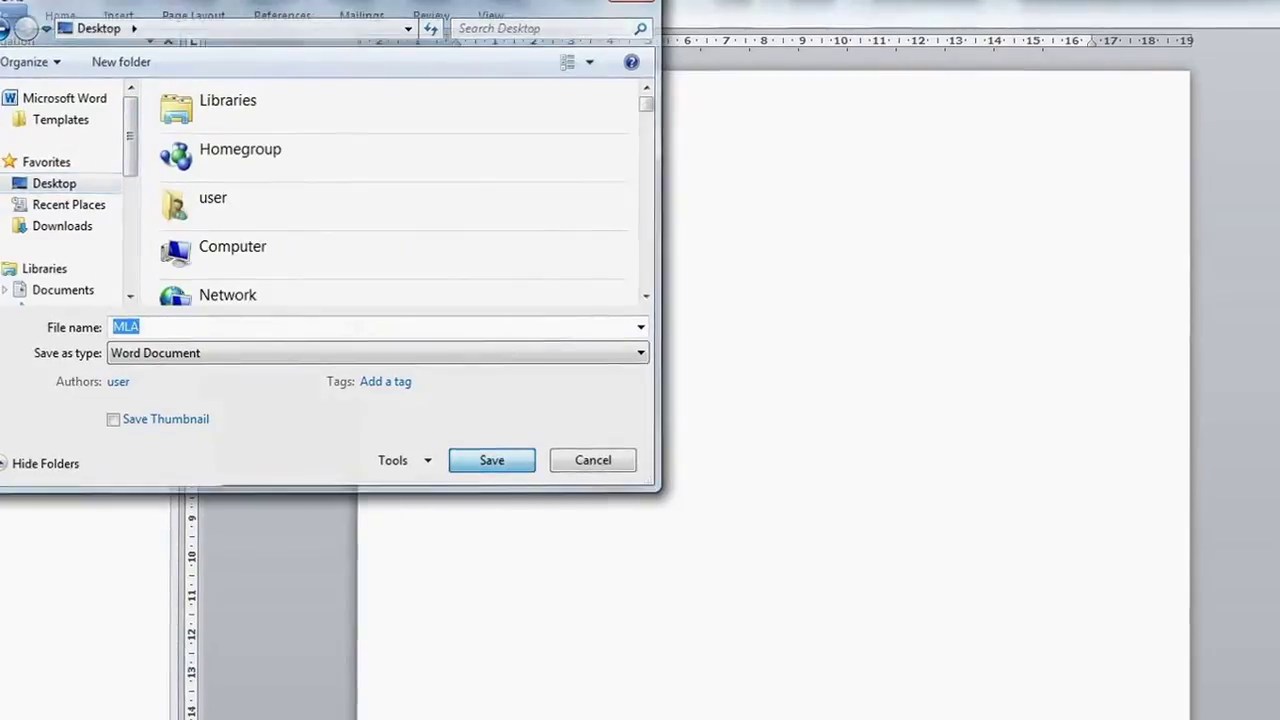
{"action": "key", "text": "Return"}
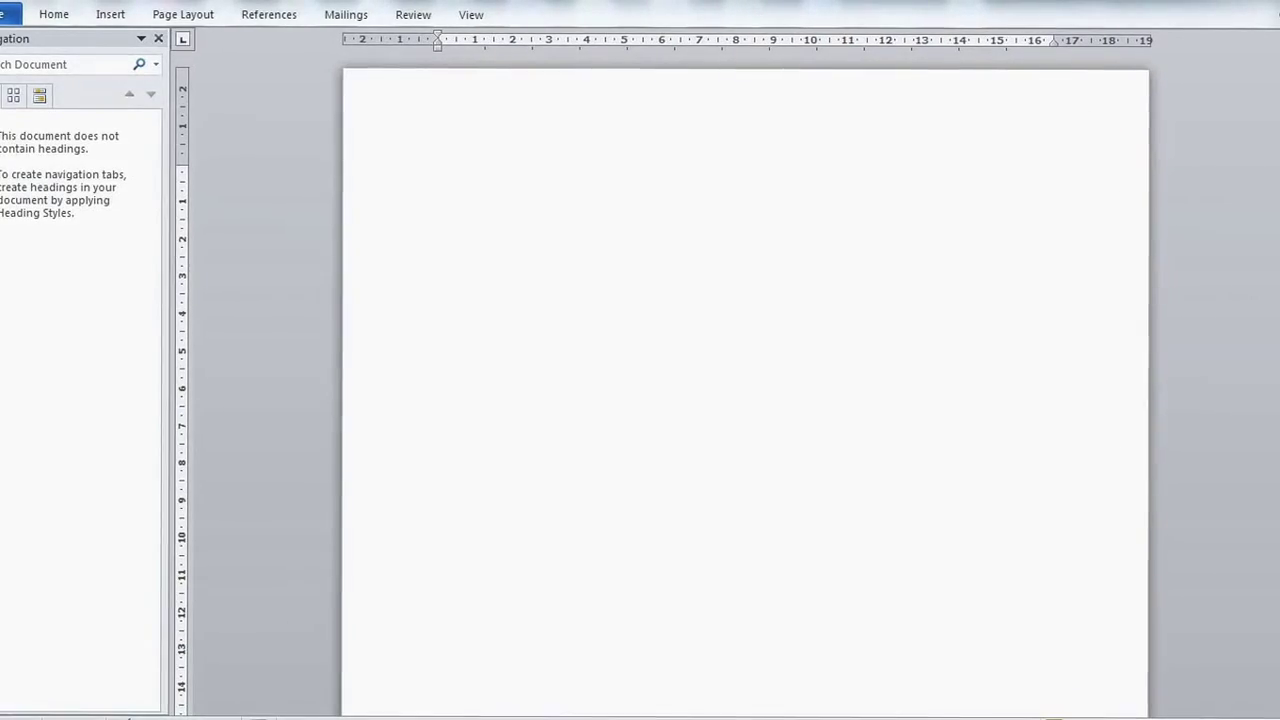
- Switch to MLA1 and select the Excel macro tutorial text
{"action": "key", "text": "alt+Tab"}
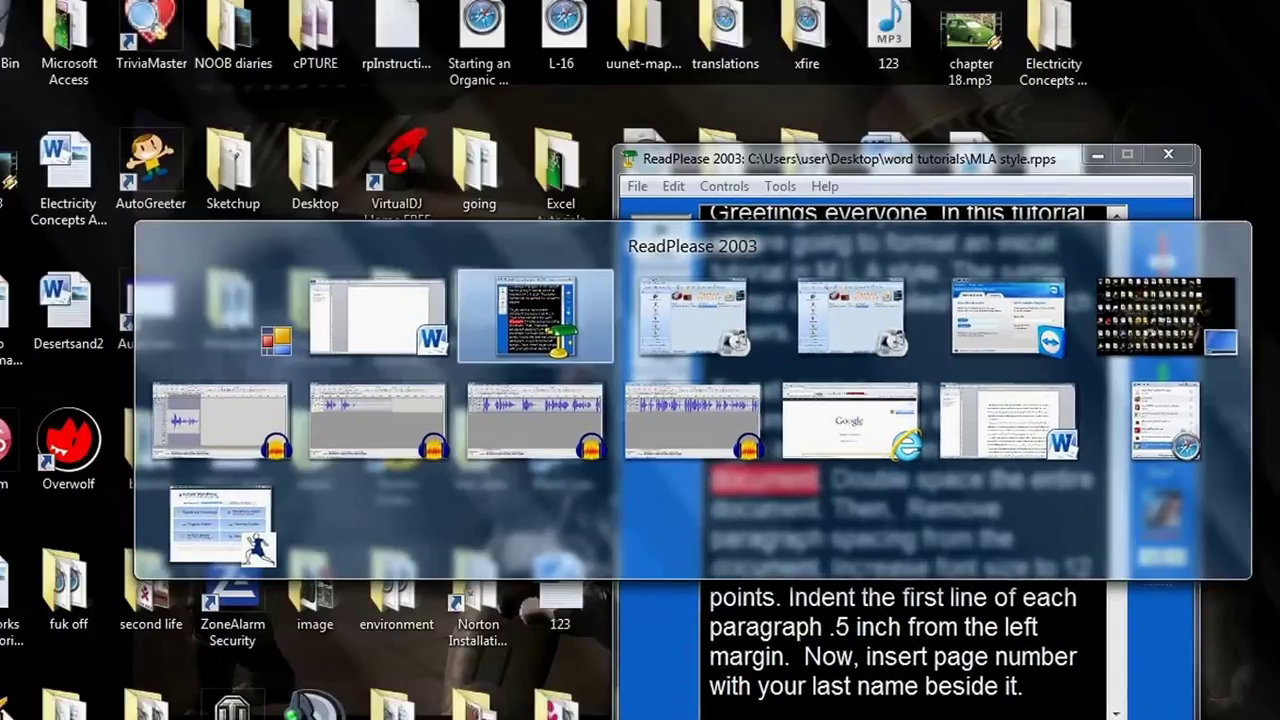
{"action": "key", "text": "alt+shift+Tab"}
{"action": "key", "text": "alt+Tab"}
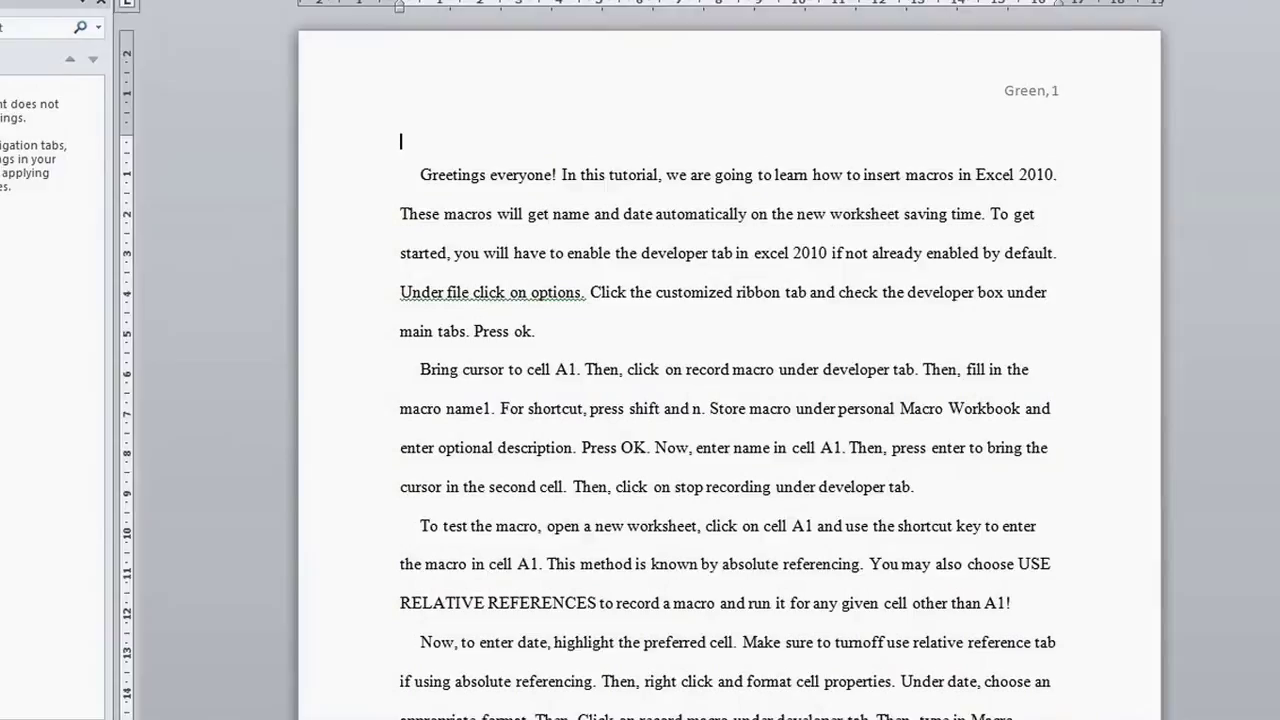
{"action": "left_click_drag", "start_coordinate": [444, 191], "coordinate": [430, 583]}
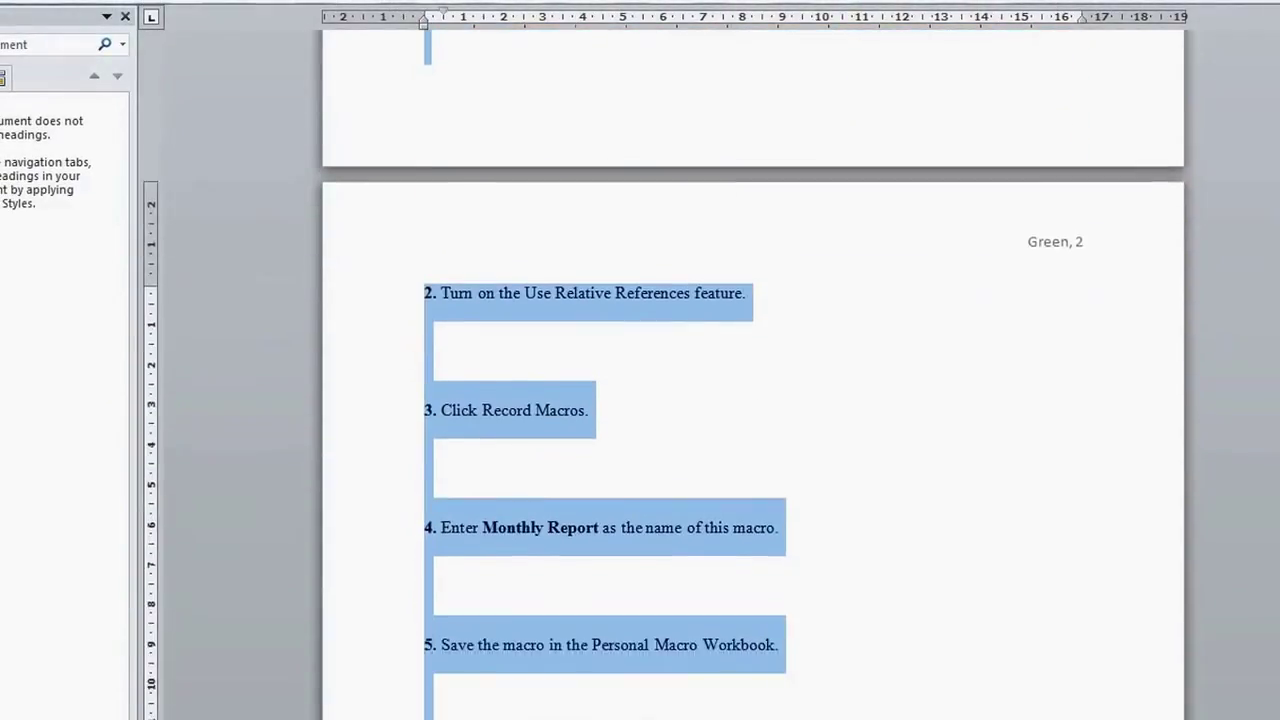
{"action": "mouse_move", "coordinate": [430, 583]}
{"action": "left_mouse_down"}
{"action": "mouse_move", "coordinate": [935, 625]}
{"action": "mouse_move", "coordinate": [676, 690]}
{"action": "mouse_move", "coordinate": [458, 400]}
{"action": "mouse_move", "coordinate": [849, 320]}
{"action": "mouse_move", "coordinate": [806, 360]}
{"action": "left_mouse_up"}
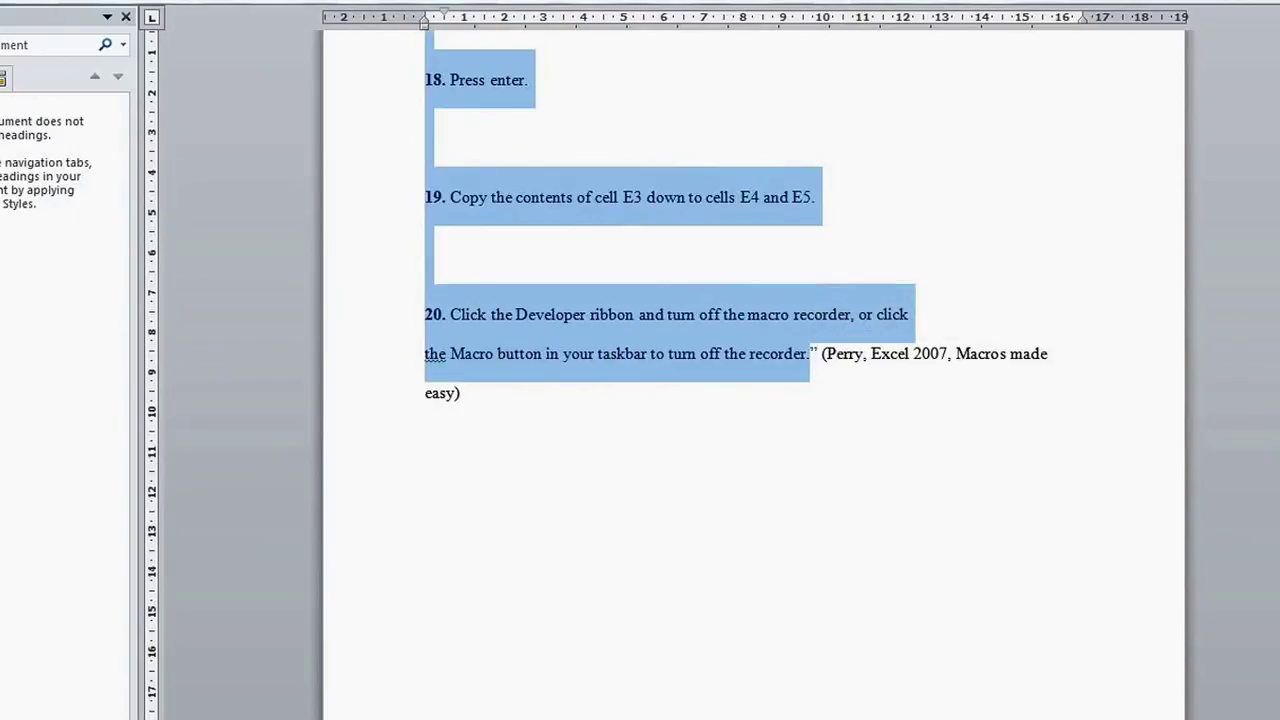
- Paste the copied tutorial text into the MLA document and scroll back to its top
{"action": "key", "text": "ctrl+n"}
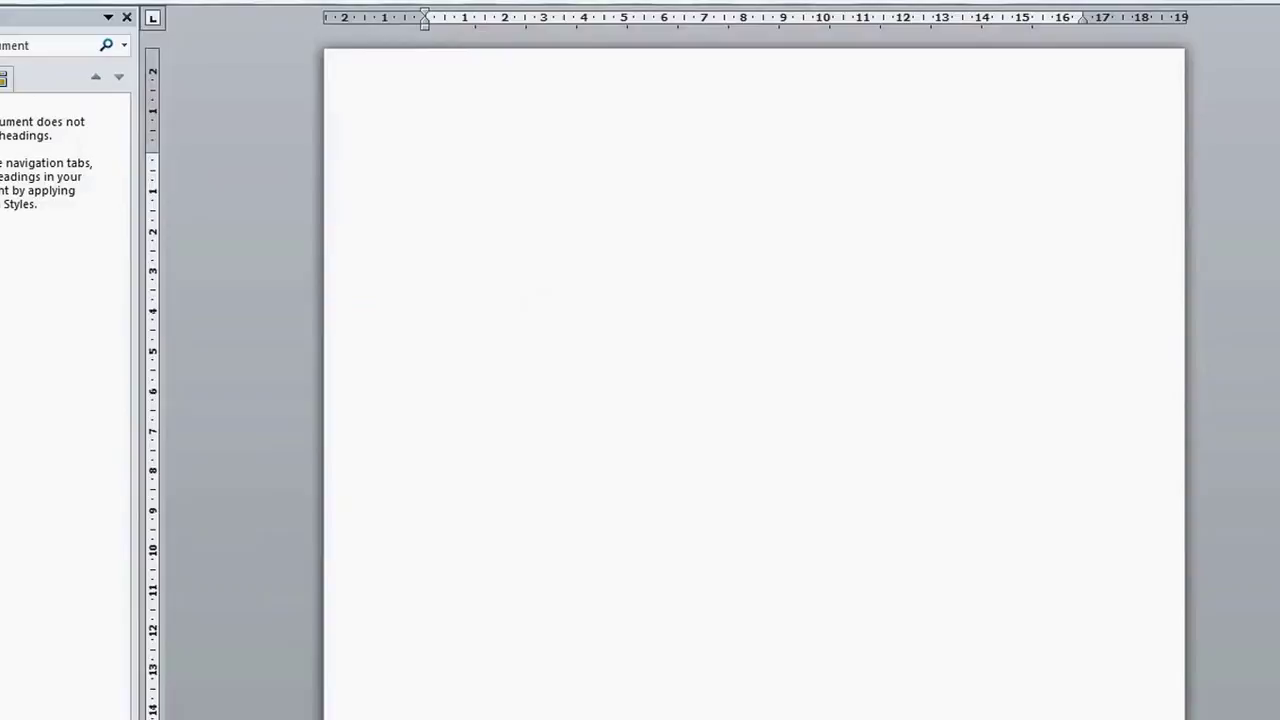
{"action": "key", "text": "ctrl+w"}
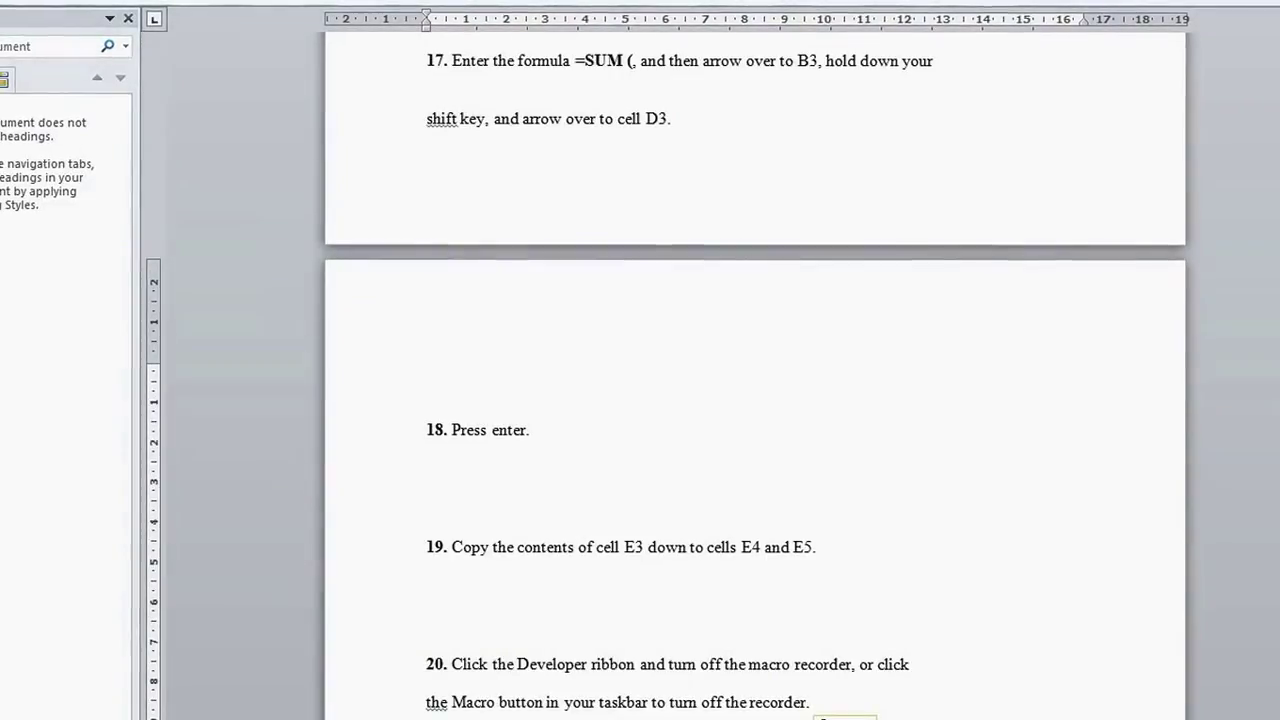
{"action": "scroll", "coordinate": [755, 400], "scroll_direction": "up", "scroll_amount": 3}
{"action": "scroll", "coordinate": [755, 400], "scroll_direction": "up", "scroll_amount": 6}
{"action": "scroll", "coordinate": [755, 400], "scroll_direction": "up", "scroll_amount": 5}
{"action": "scroll", "coordinate": [755, 400], "scroll_direction": "up", "scroll_amount": 5}
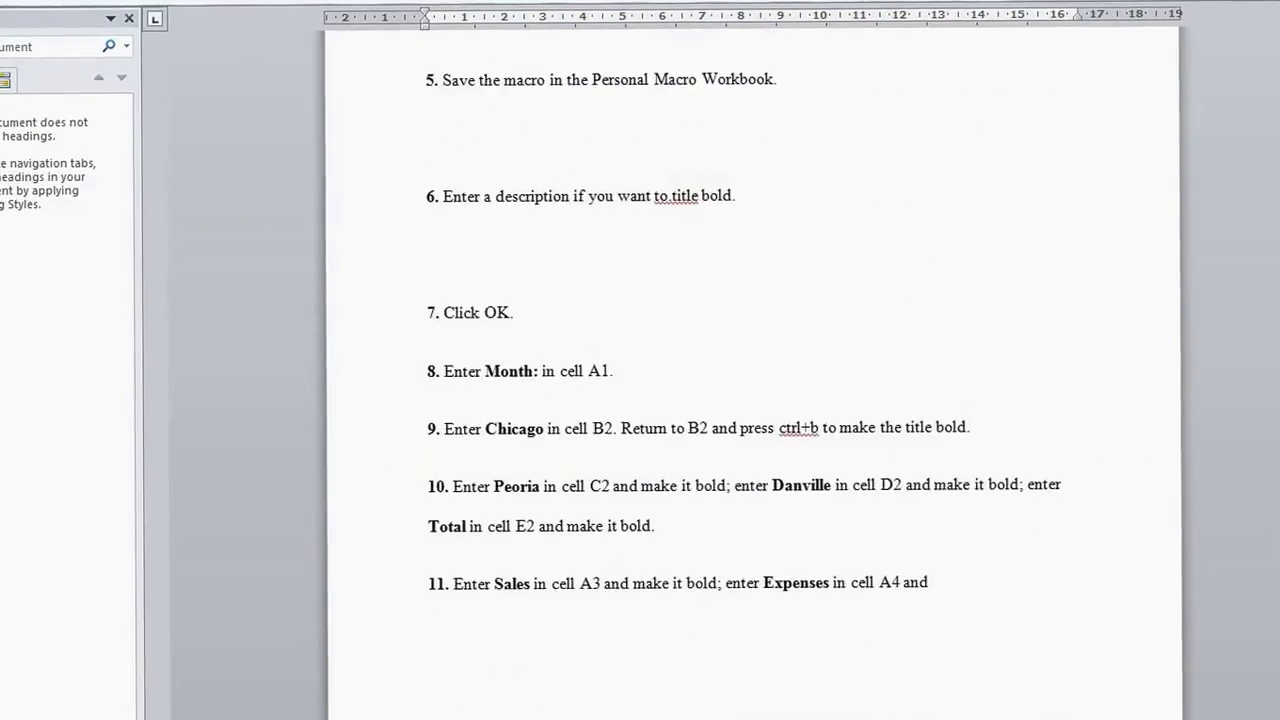
{"action": "scroll", "coordinate": [755, 400], "scroll_direction": "up", "scroll_amount": 3}
{"action": "key", "text": "alt+Tab"}
{"action": "key", "text": "alt+Tab"}
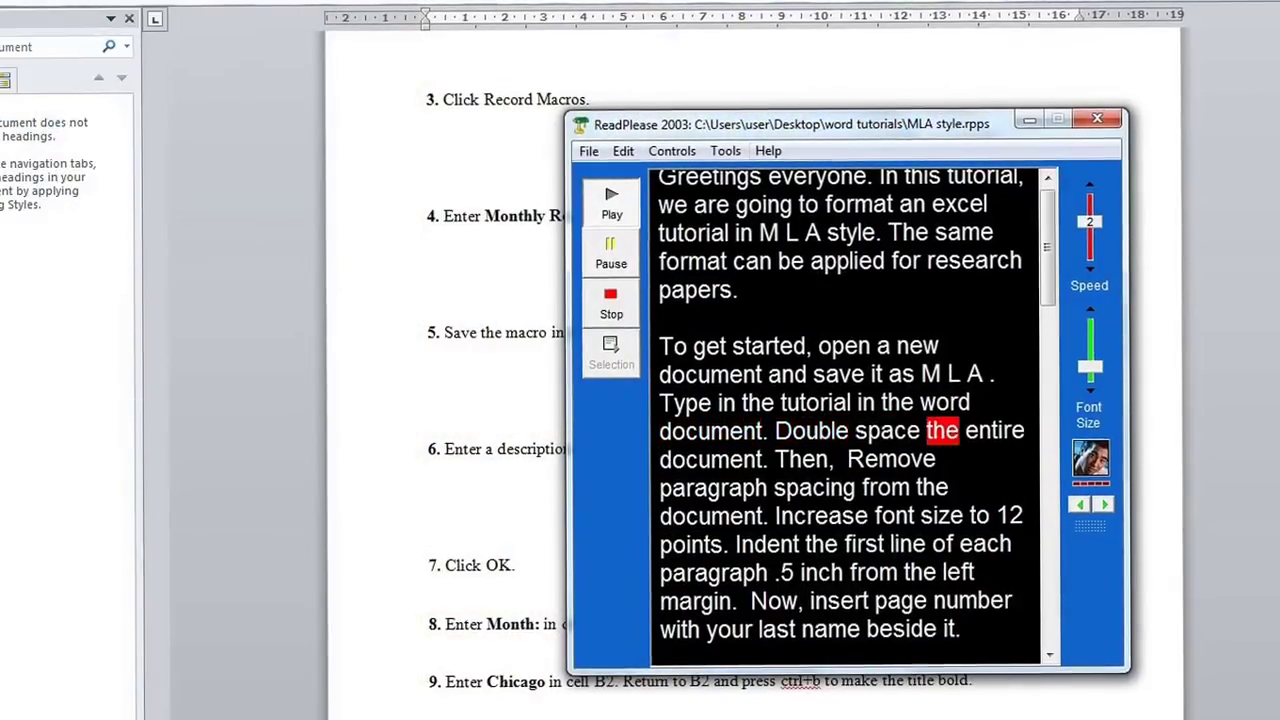
- Select all the text and set paragraph line spacing to Double
{"action": "key", "text": "alt+Tab"}
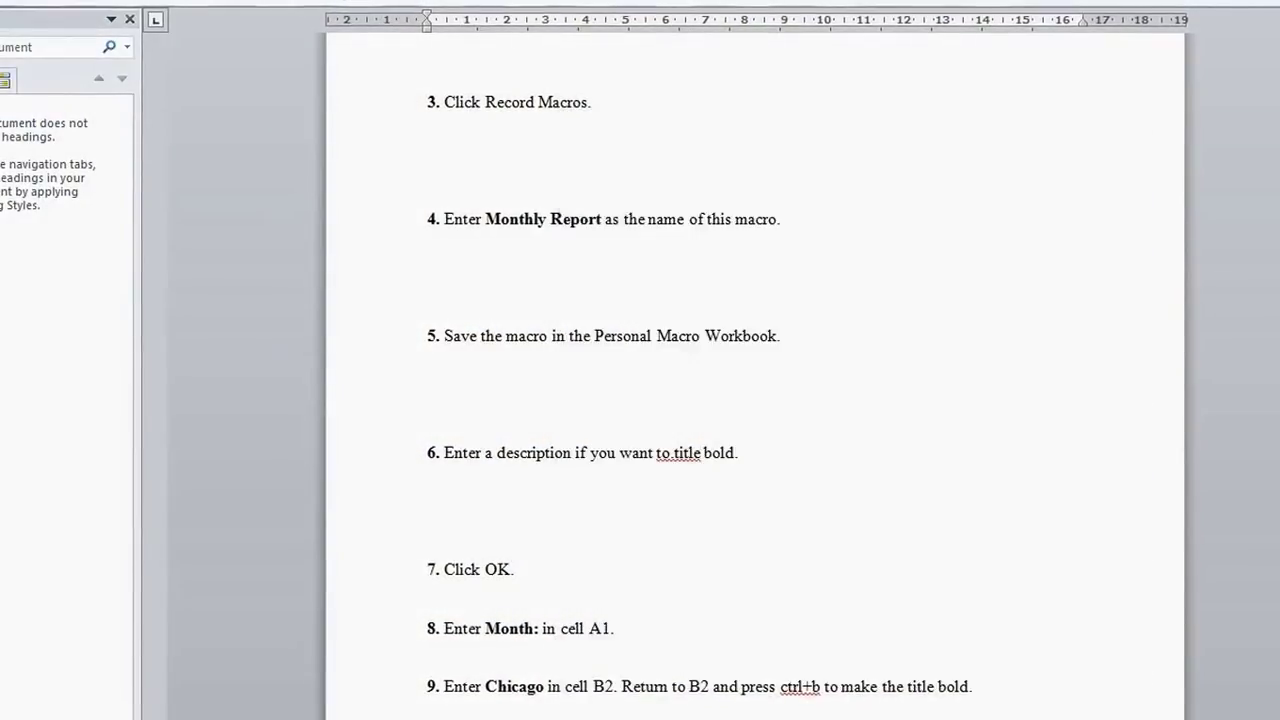
{"action": "key", "text": "ctrl+Home"}
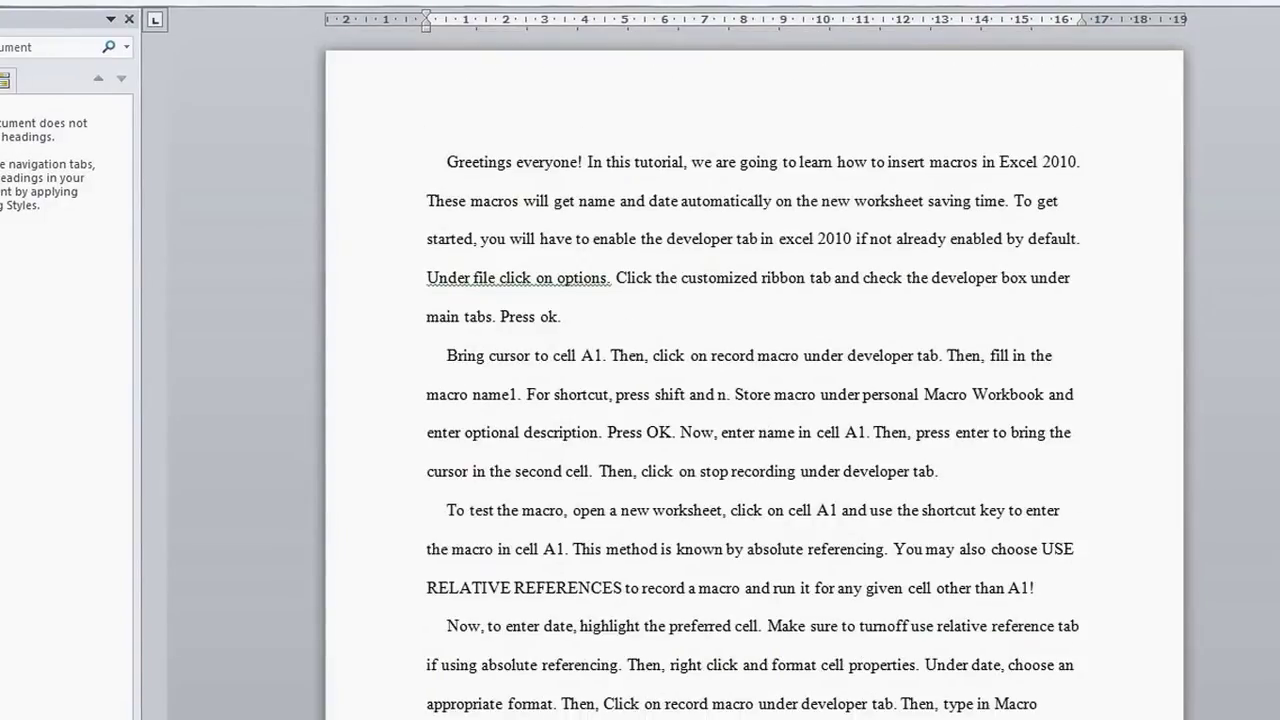
{"action": "key", "text": "ctrl+a"}
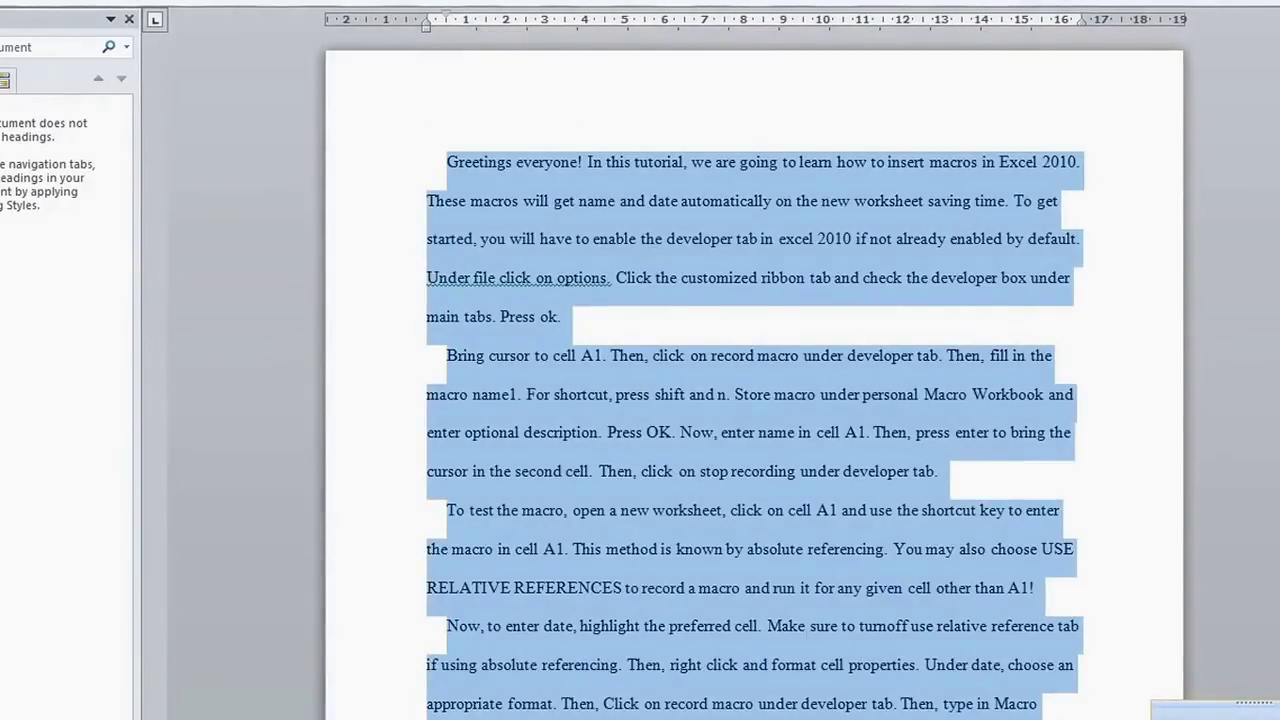
{"action": "right_click", "coordinate": [693, 226]}
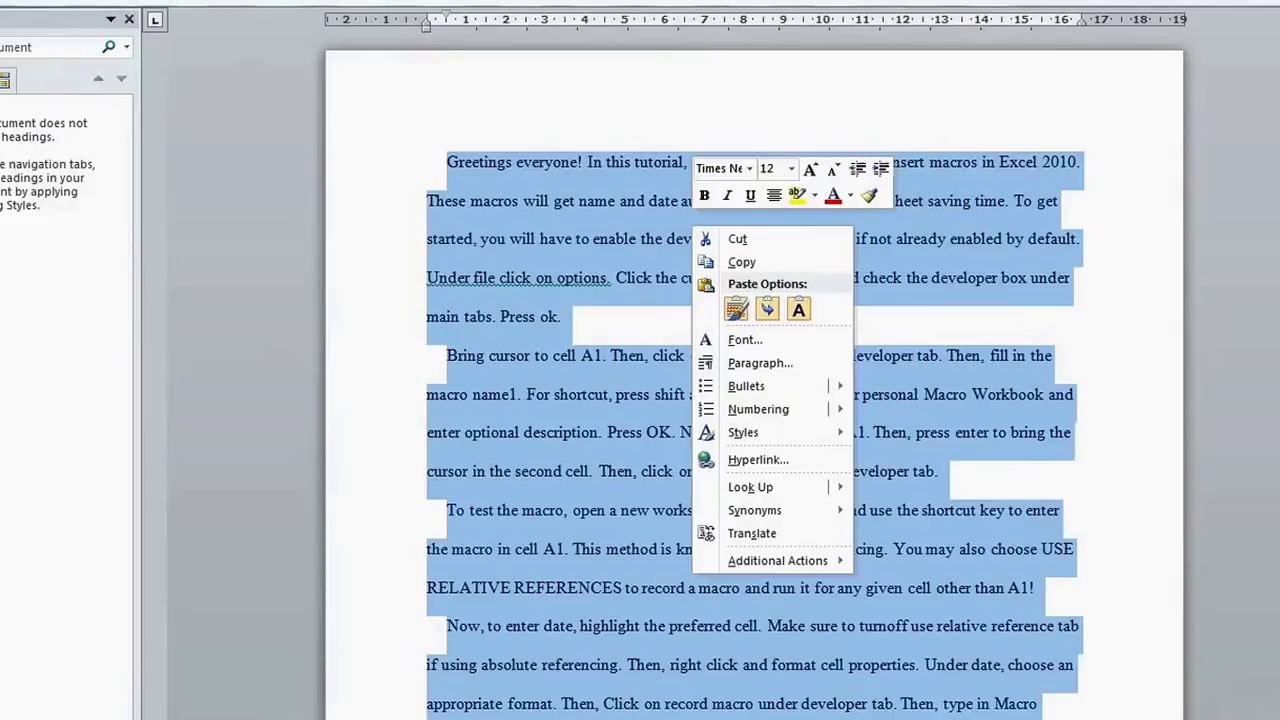
{"action": "left_click", "coordinate": [759, 362]}
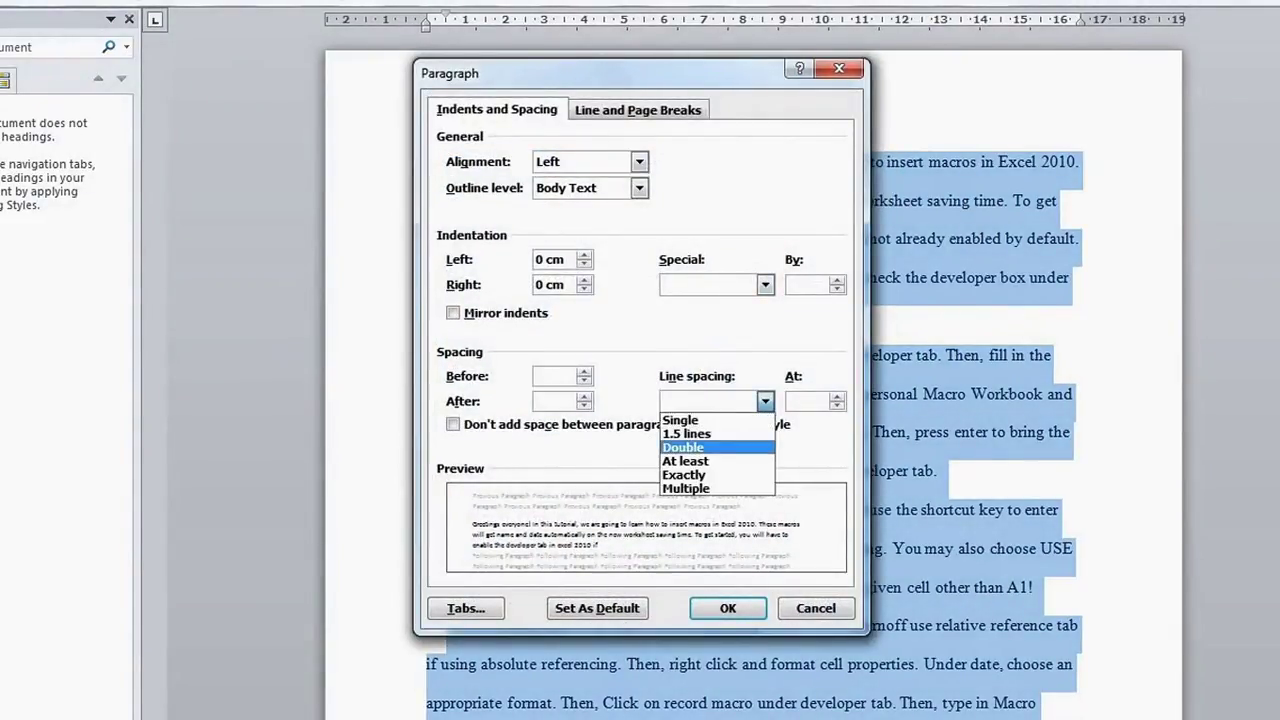
{"action": "left_click", "coordinate": [685, 447]}
{"action": "key", "text": "Return"}
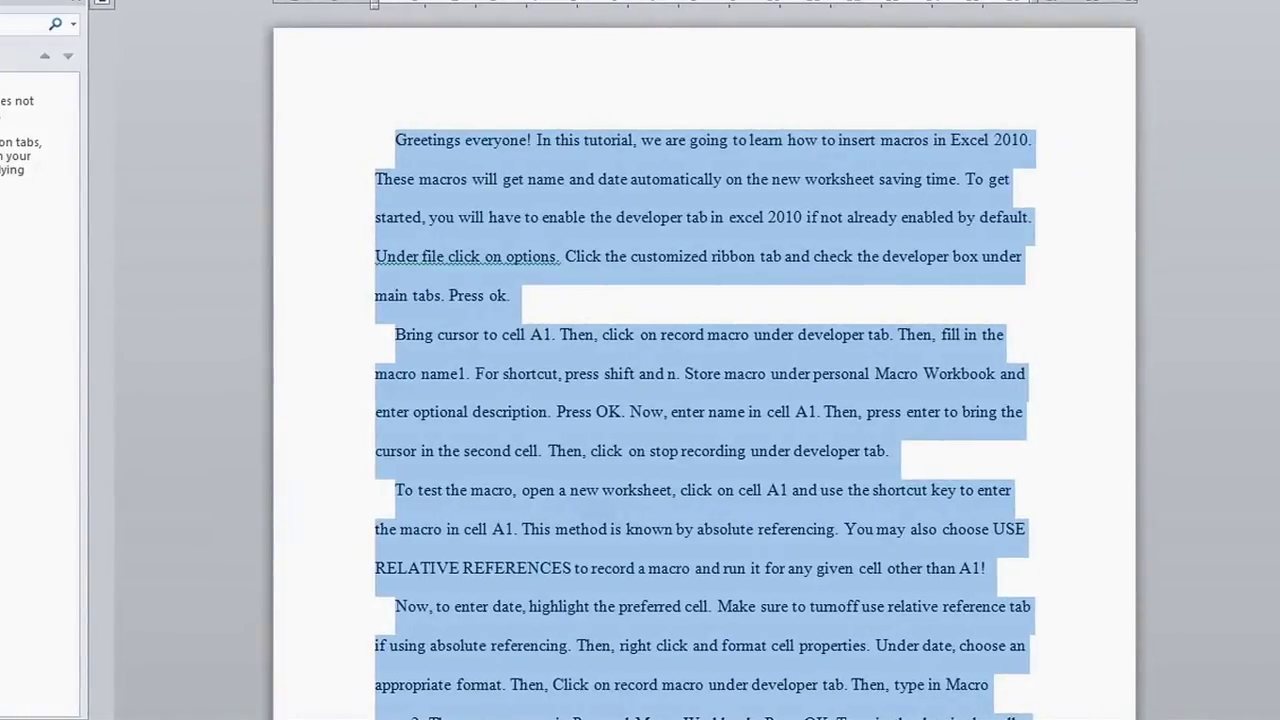
- Test merging the second and To test paragraphs, then undo to keep them separate
{"action": "left_click", "coordinate": [395, 334]}
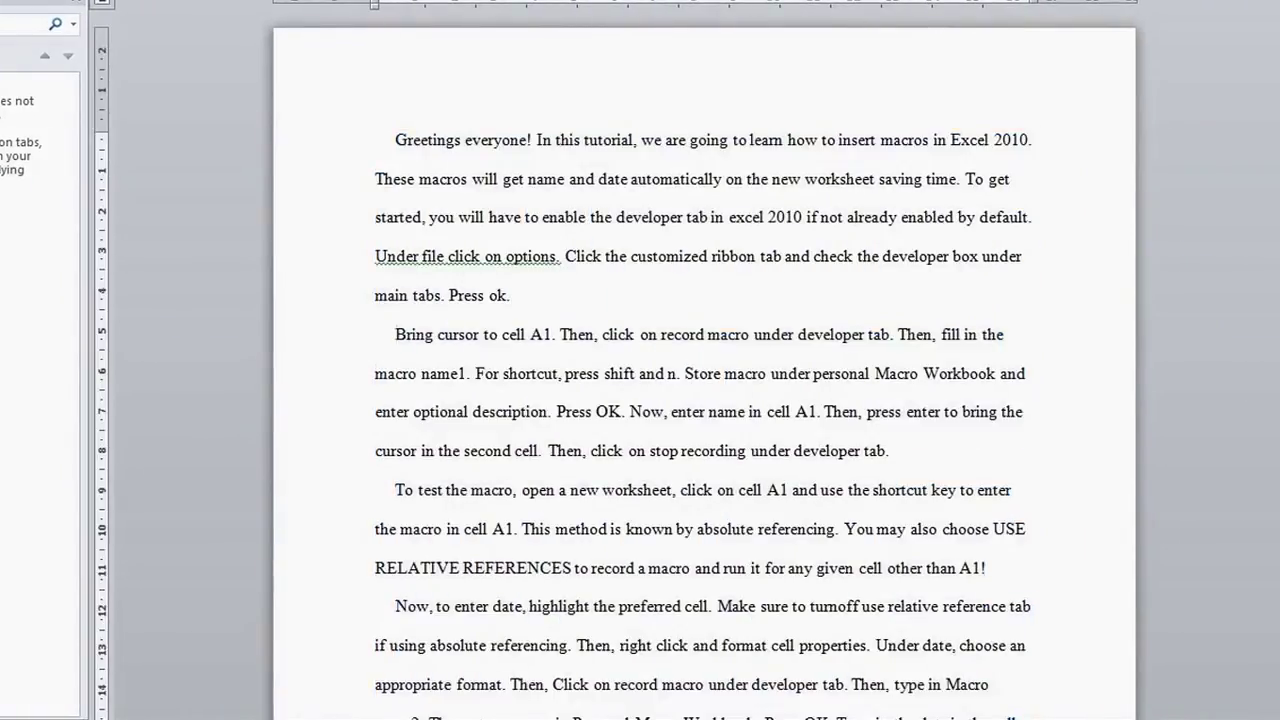
{"action": "key", "text": "BackSpace"}
{"action": "key", "text": "ctrl+z"}
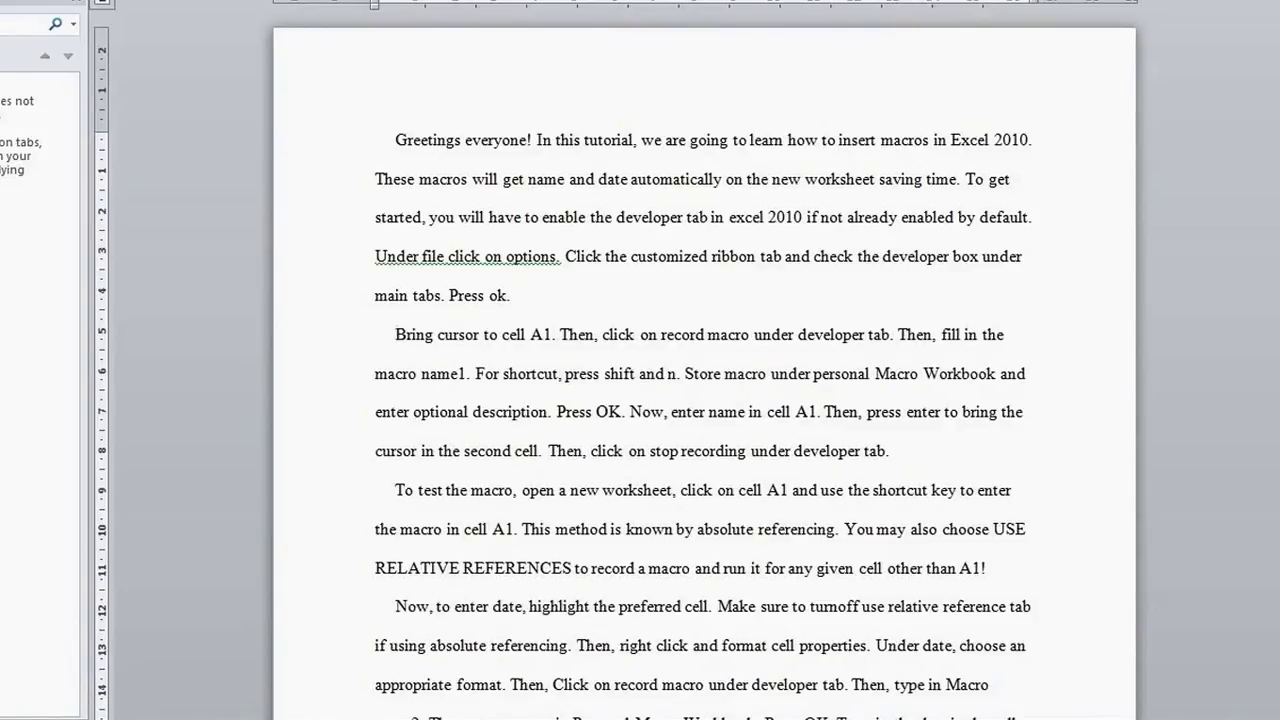
{"action": "key", "text": "BackSpace"}
{"action": "key", "text": "BackSpace"}
{"action": "key", "text": "ctrl+z"}
{"action": "key", "text": "ctrl+z"}
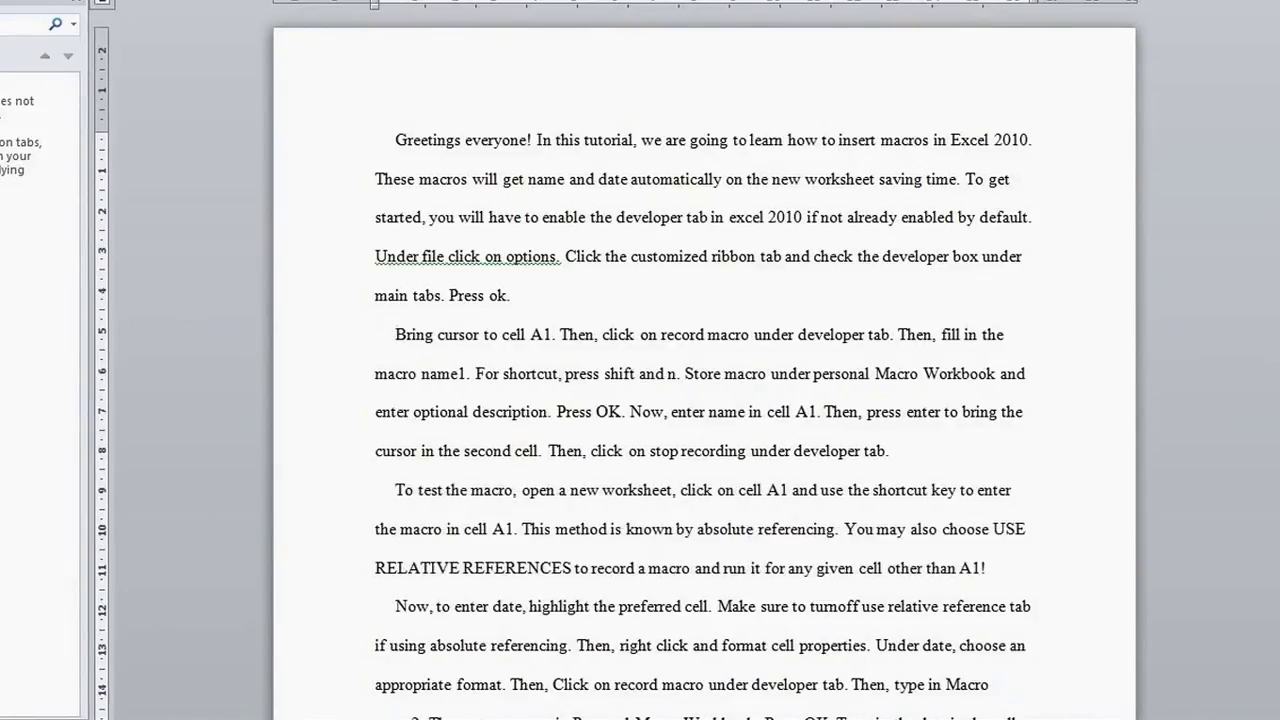
- Give the Bring and To test paragraphs a 0.5 cm first-line indent with 0 pt spacing
{"action": "mouse_move", "coordinate": [375, 450]}
{"action": "left_mouse_down"}
{"action": "mouse_move", "coordinate": [514, 490]}
{"action": "mouse_move", "coordinate": [1016, 529]}
{"action": "mouse_move", "coordinate": [927, 490]}
{"action": "left_mouse_up"}
{"action": "right_click", "coordinate": [846, 470]}
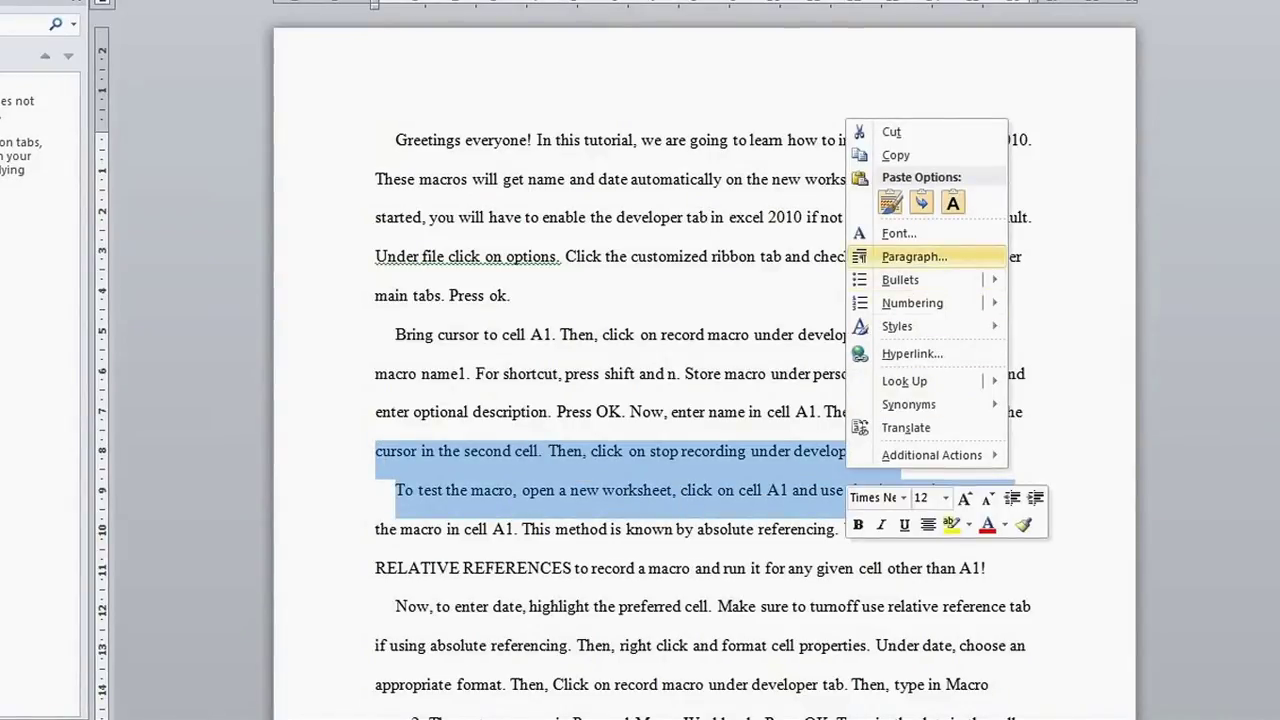
{"action": "key", "text": "Return"}
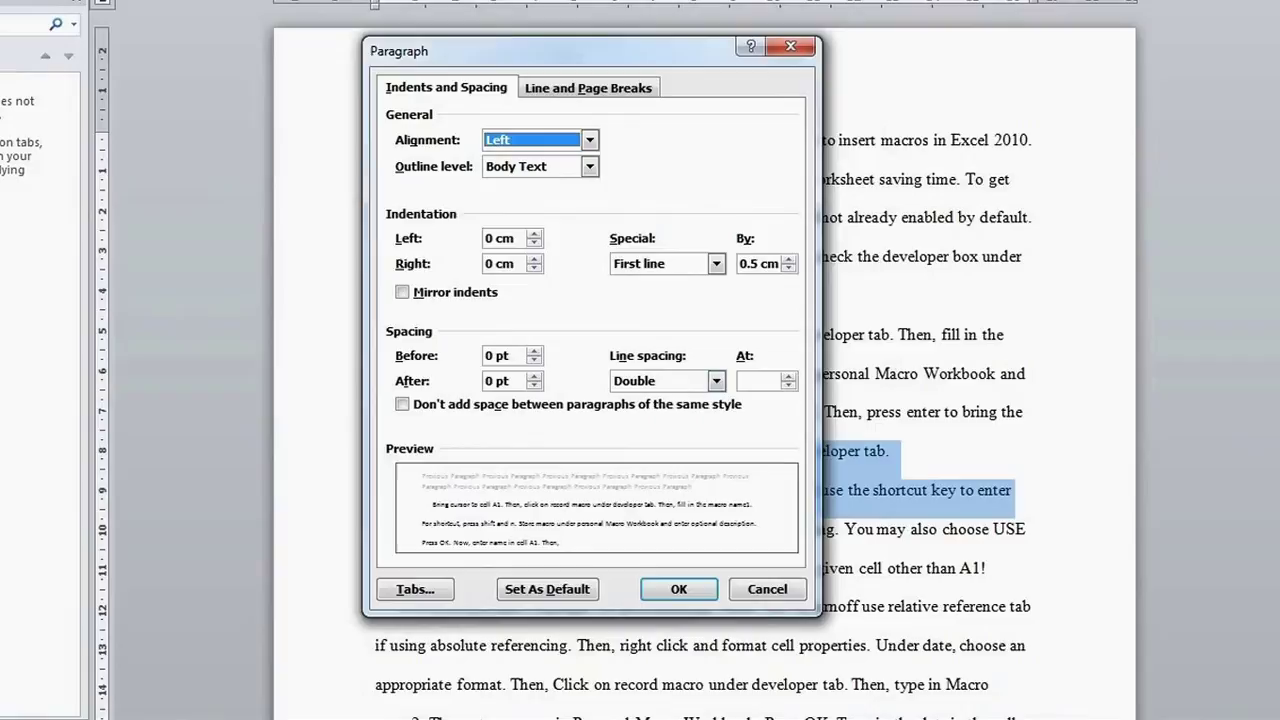
{"action": "left_click", "coordinate": [790, 46]}
- Re-split the To test paragraph onto its own indented line
{"action": "left_click", "coordinate": [726, 317]}
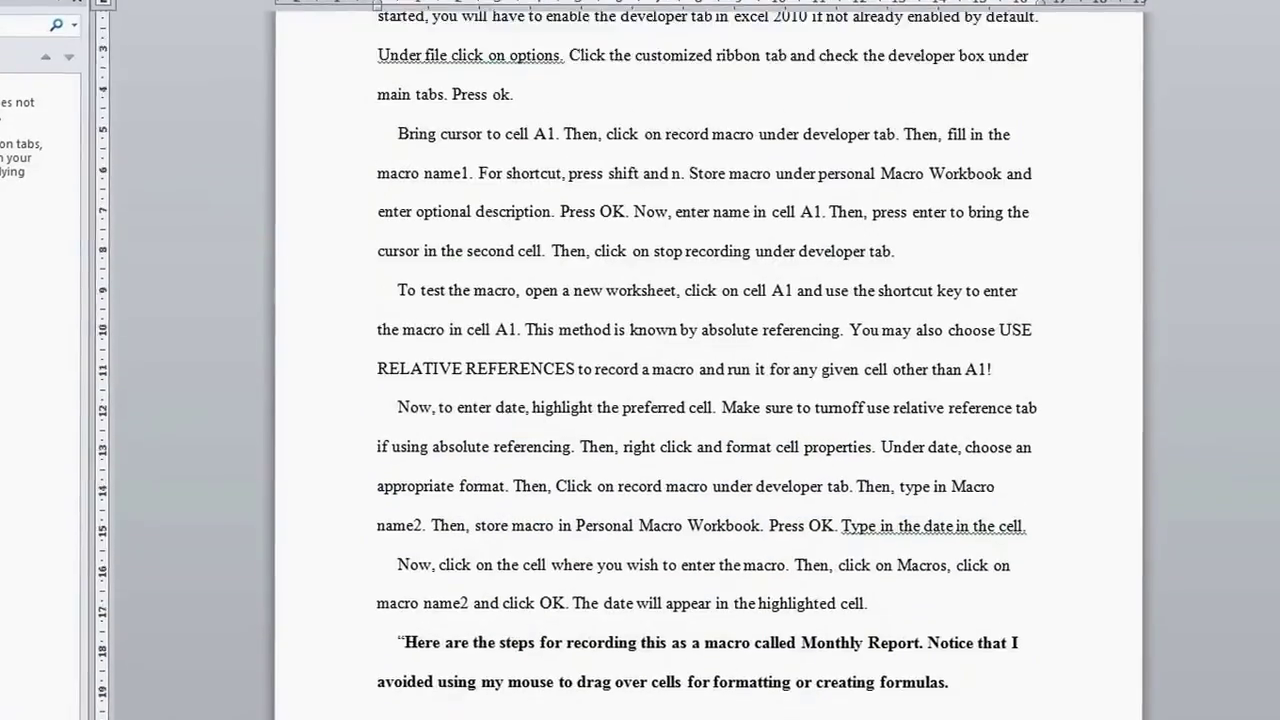
{"action": "scroll", "coordinate": [708, 360], "scroll_direction": "up", "scroll_amount": 1}
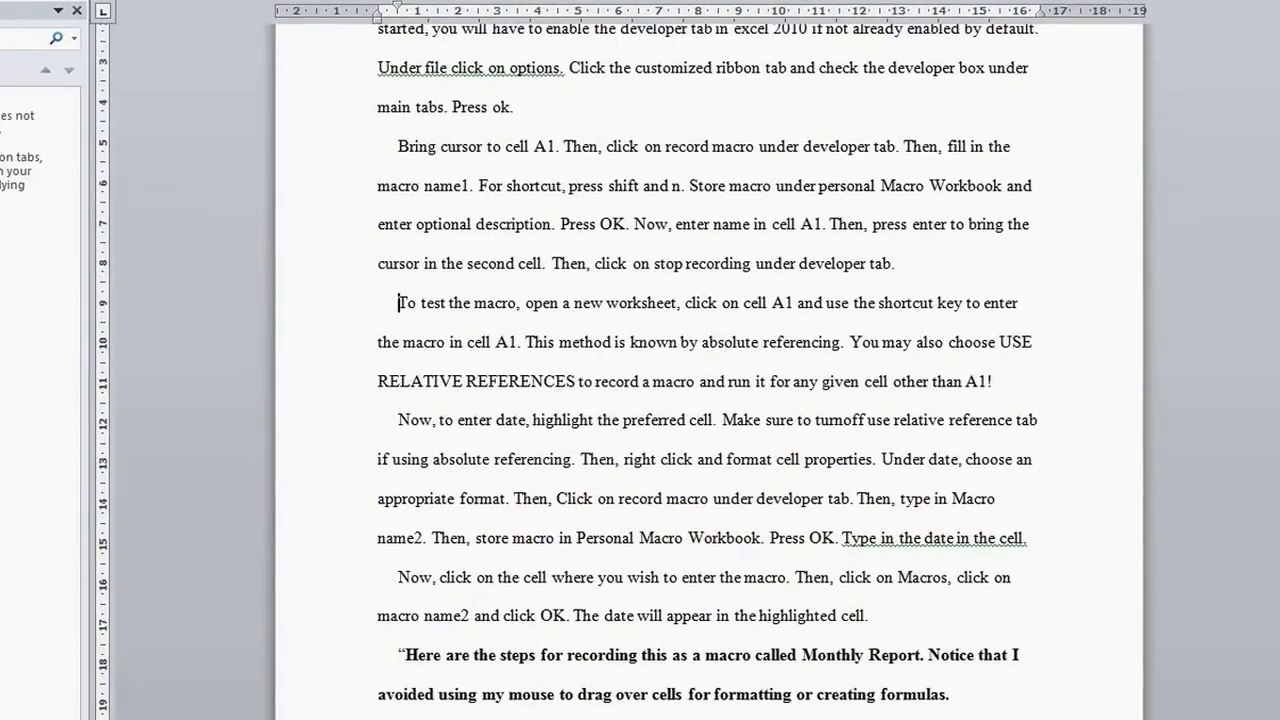
{"action": "key", "text": "BackSpace"}
{"action": "key", "text": "BackSpace"}
{"action": "key", "text": "Return"}
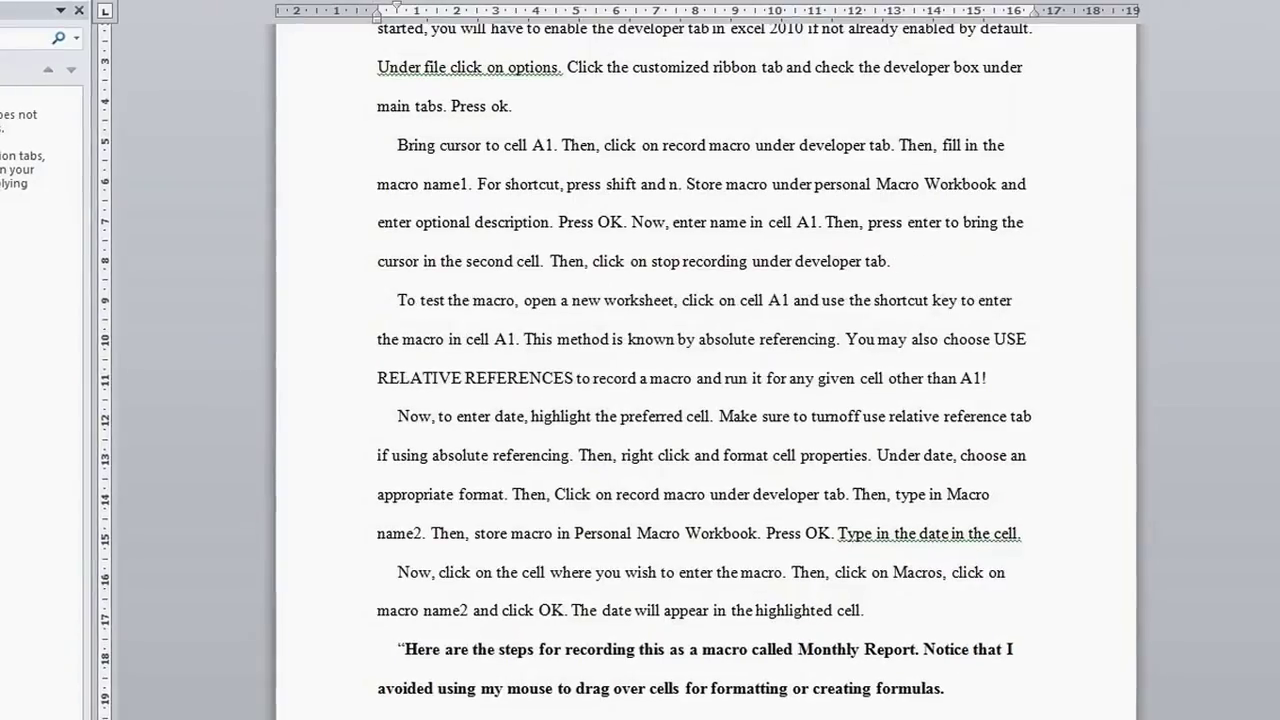
{"action": "key", "text": "alt+Tab"}
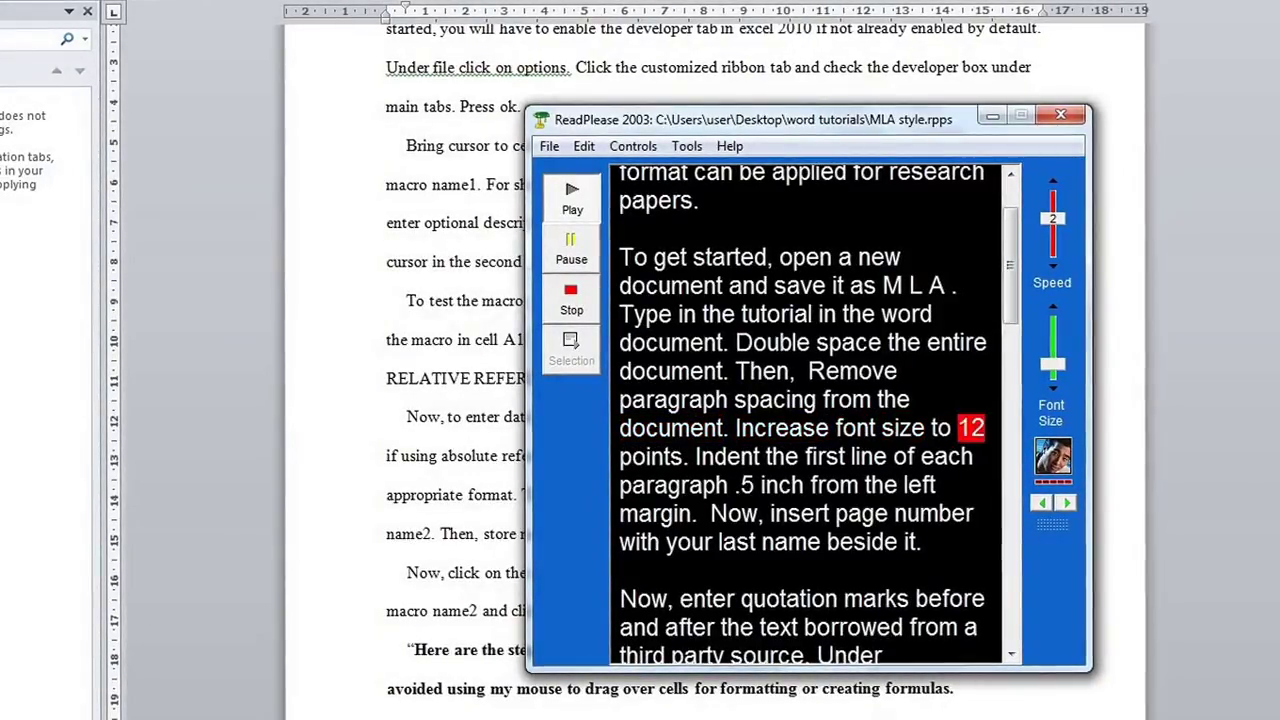
- Select all the document text and set the font size to 12 point
{"action": "key", "text": "alt+Tab"}
{"action": "scroll", "coordinate": [716, 400], "scroll_direction": "up", "scroll_amount": 3}
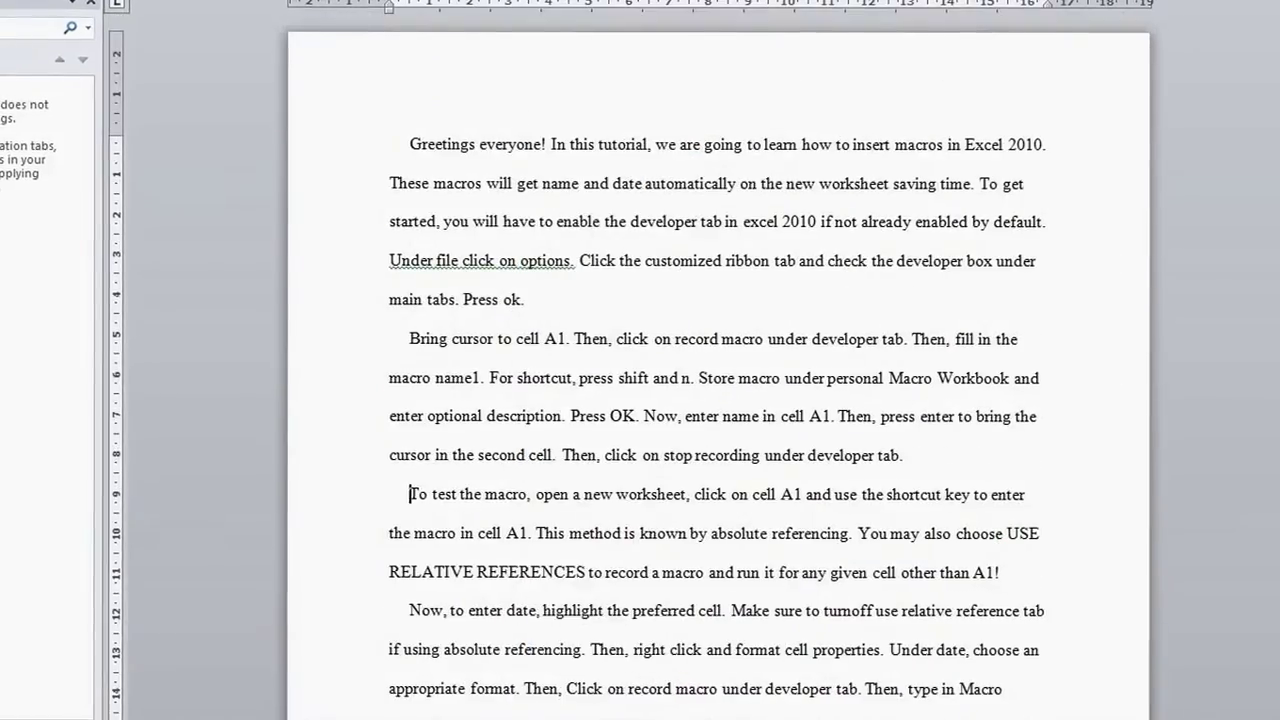
{"action": "key", "text": "ctrl+a"}
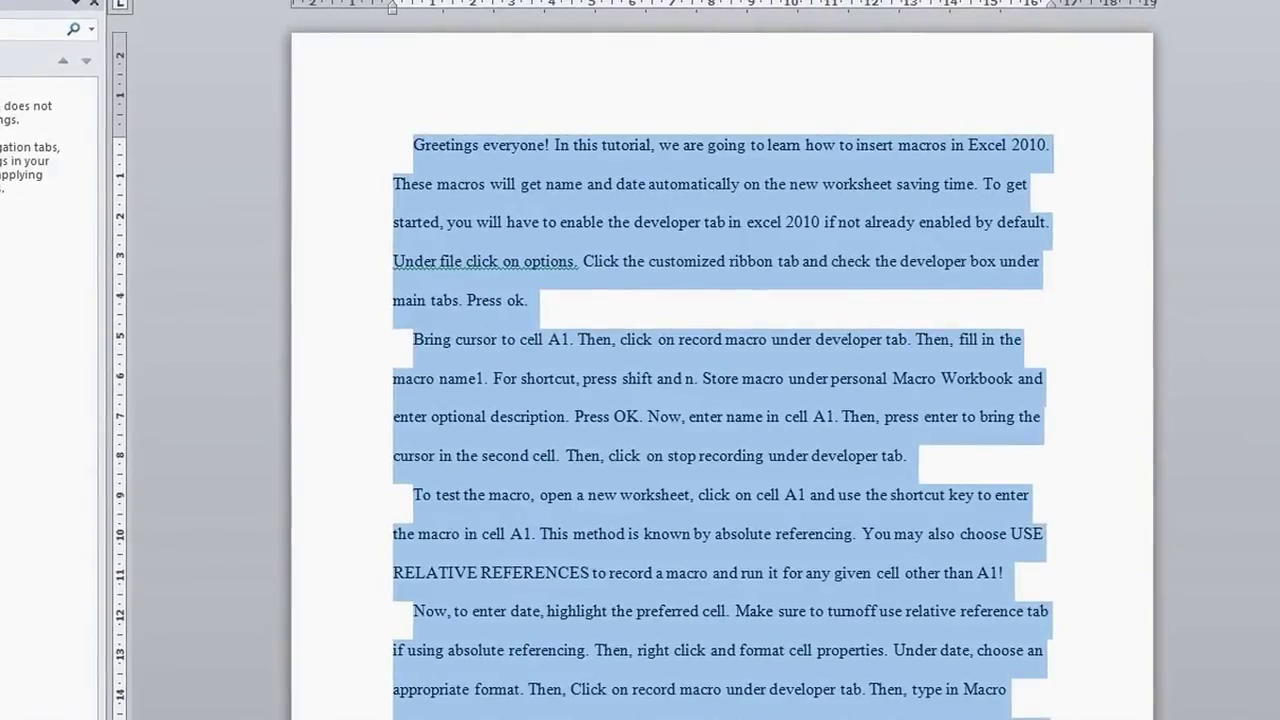
{"action": "left_click", "coordinate": [197, 12]}
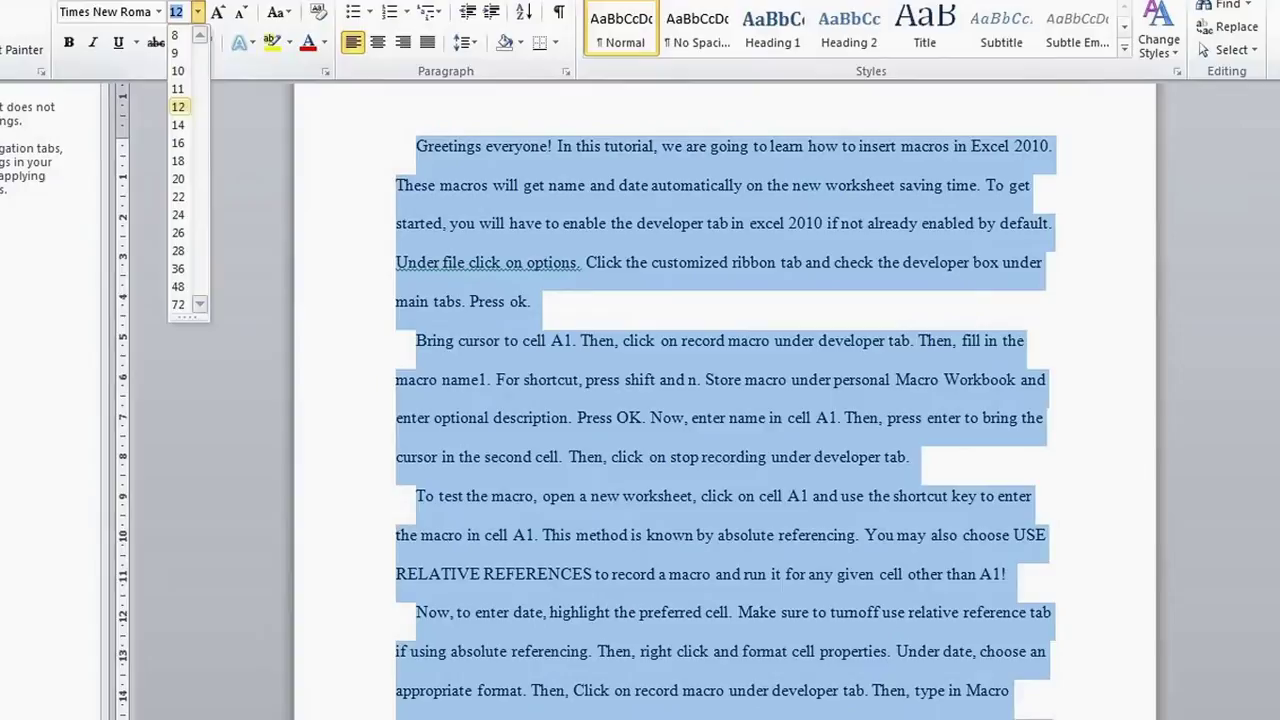
{"action": "key", "text": "alt+Tab"}
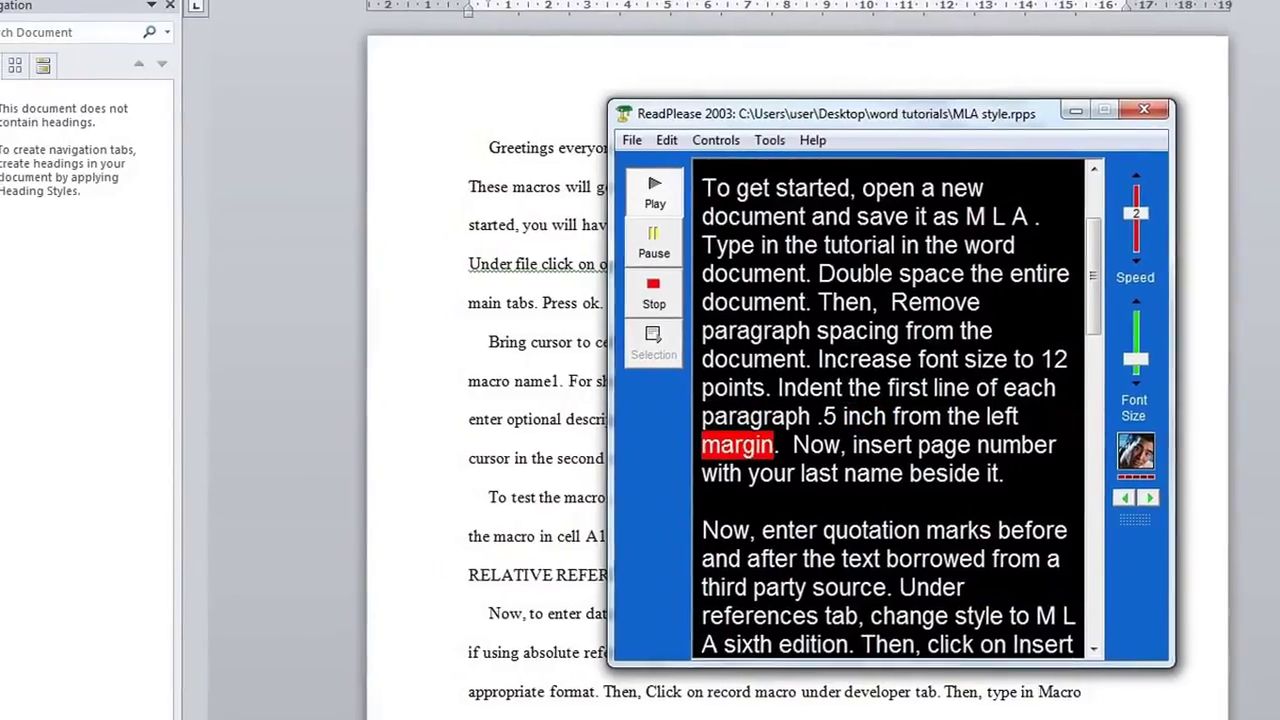
{"action": "key", "text": "alt+Tab"}
- Indent the first line of the Bring cursor to cell A1 paragraph using the ruler marker
{"action": "left_click", "coordinate": [479, 264]}
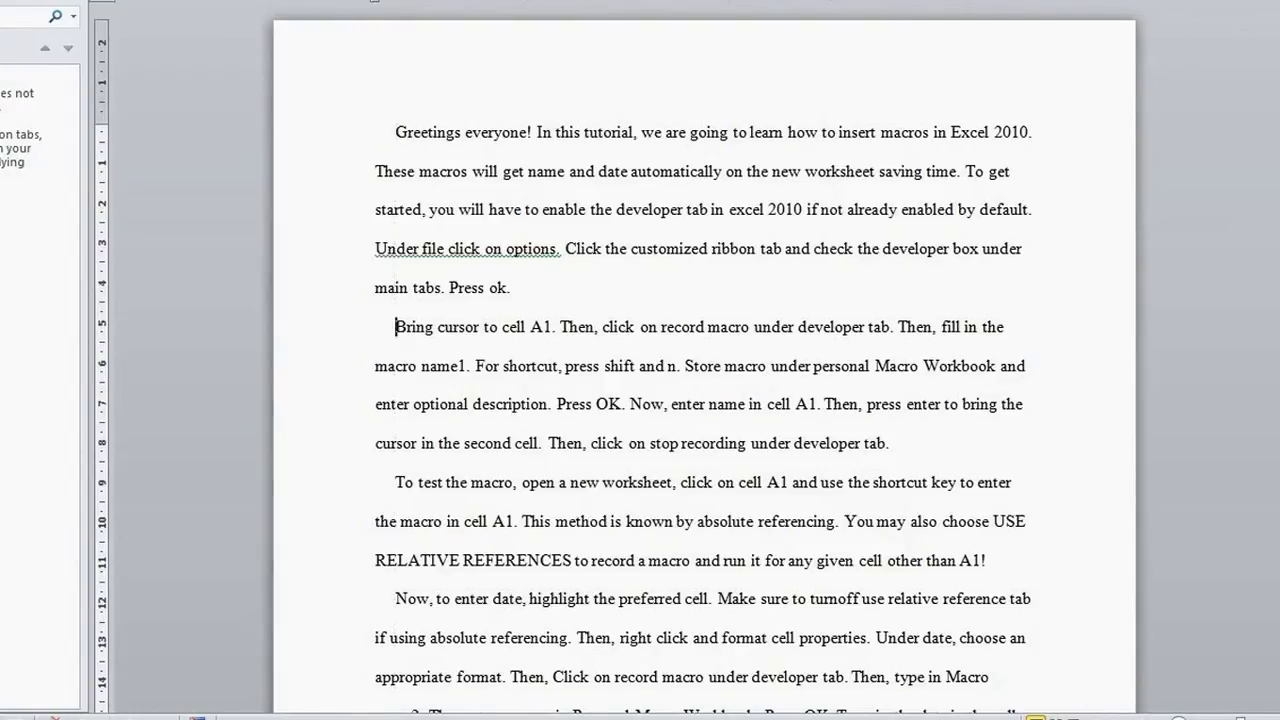
{"action": "key", "text": "BackSpace"}
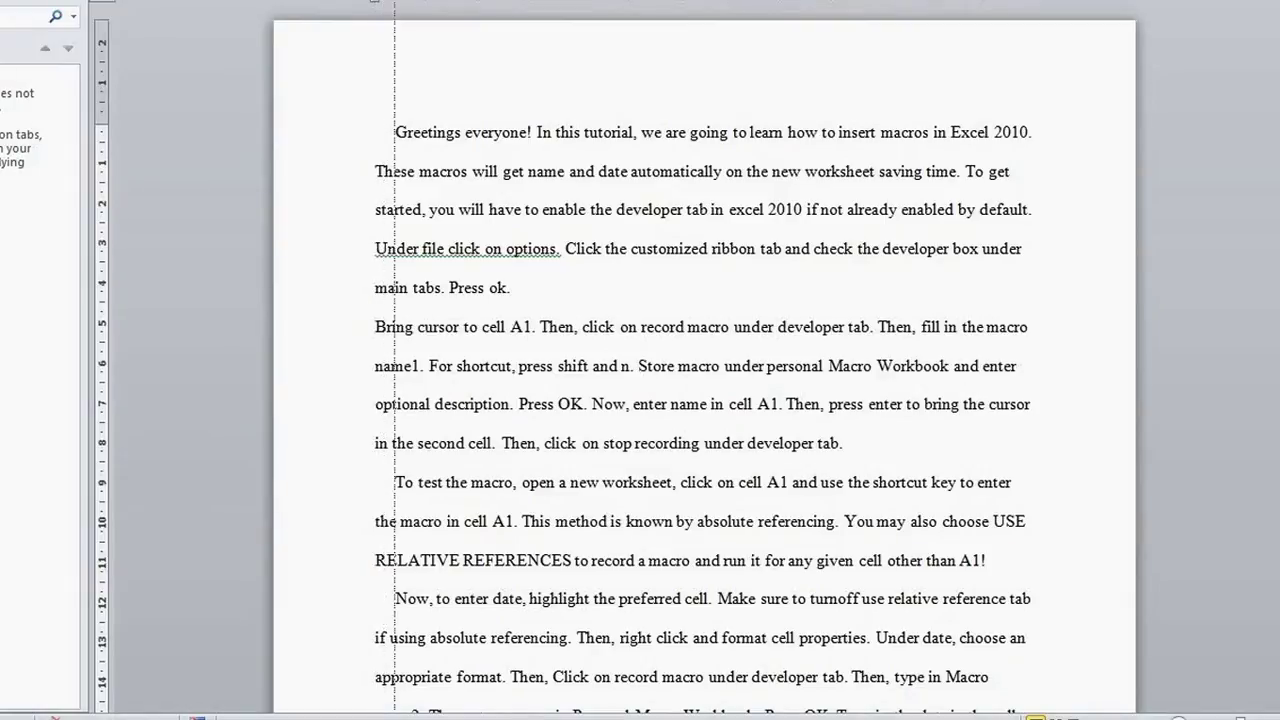
{"action": "left_click_drag", "start_coordinate": [395, 2], "coordinate": [395, 2]}
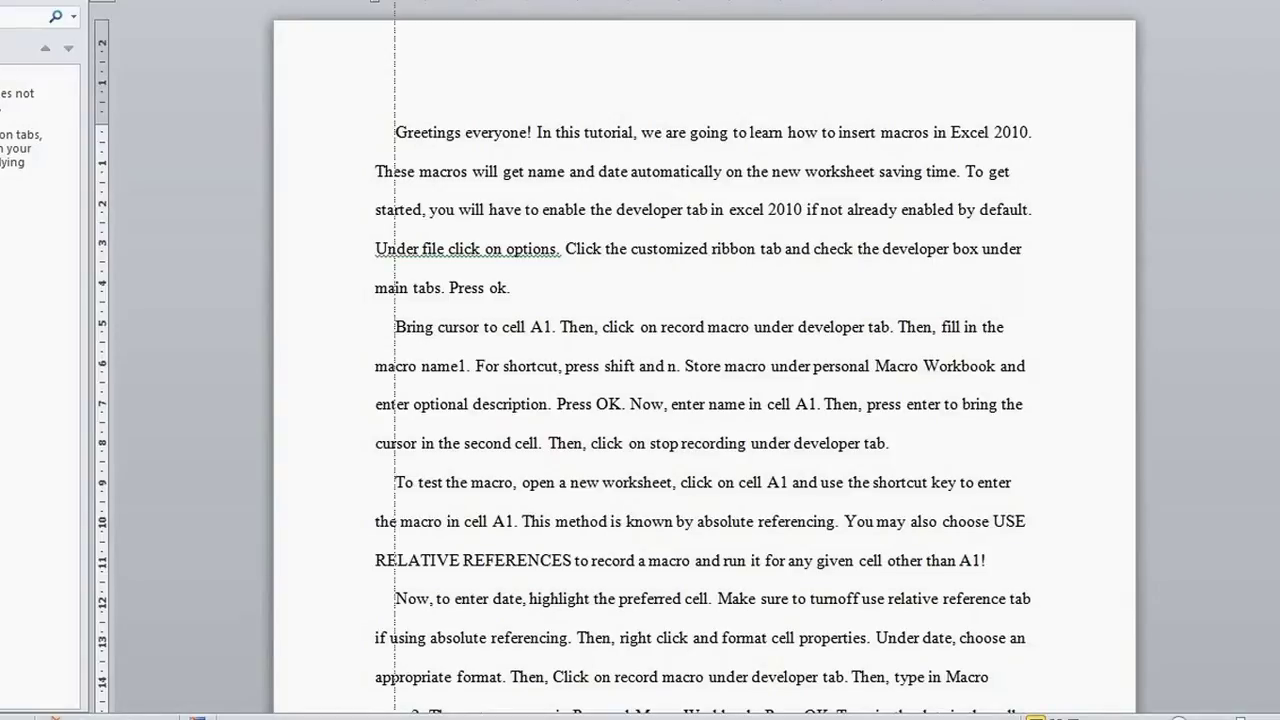
{"action": "scroll", "coordinate": [640, 360], "scroll_direction": "down", "scroll_amount": 1}
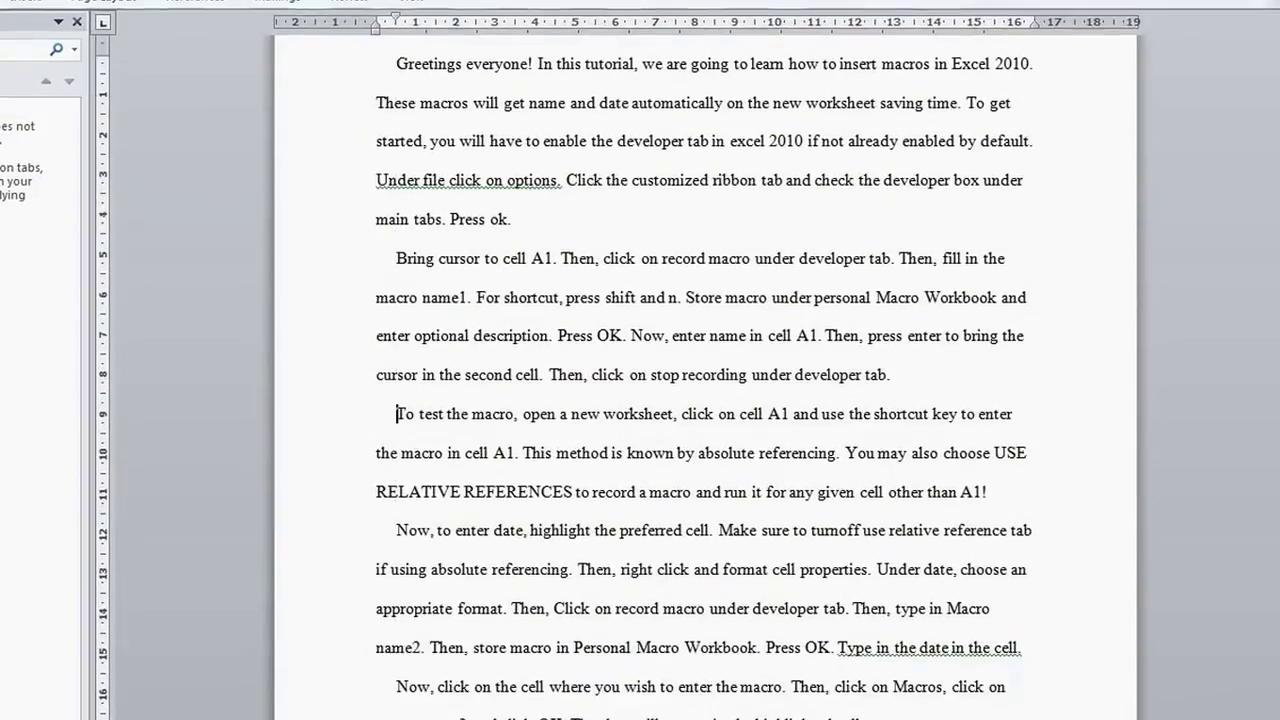
{"action": "key", "text": "Down"}
{"action": "key", "text": "Down"}
{"action": "key", "text": "Down"}
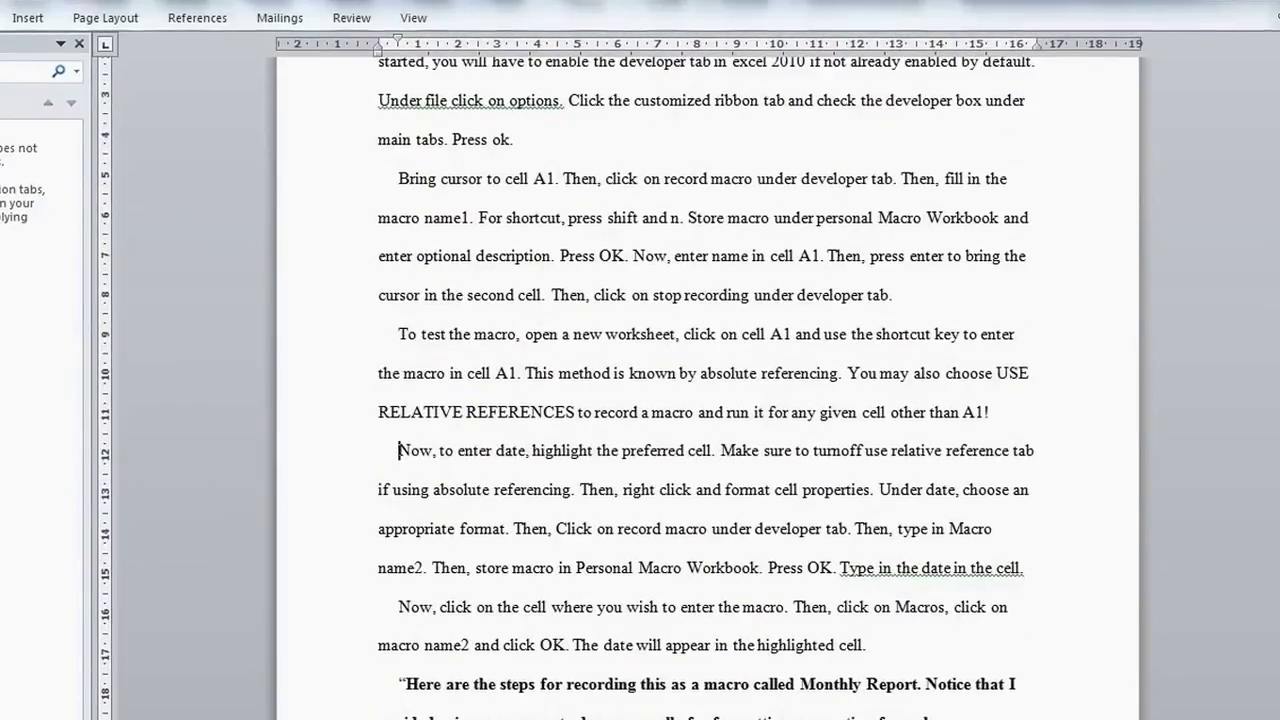
{"action": "key", "text": "Down"}
{"action": "key", "text": "Down"}
{"action": "key", "text": "Down"}
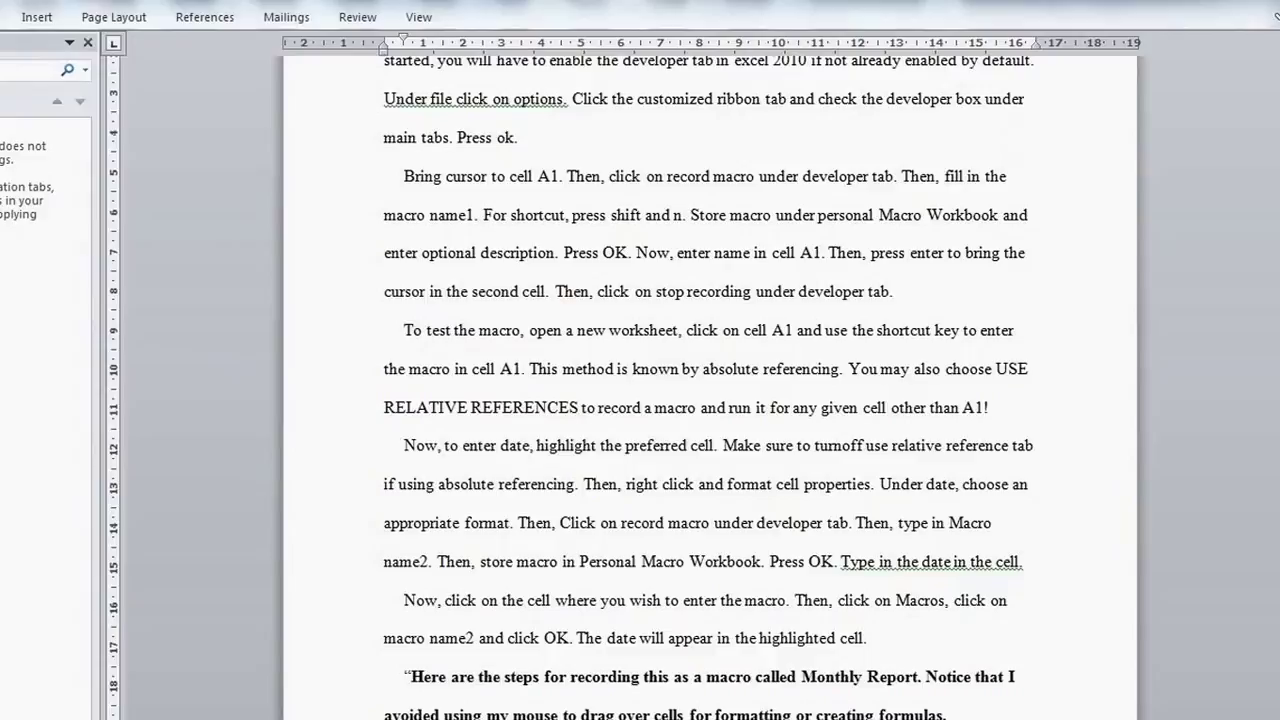
- Add top-right page numbers with the writer's last name and a comma before each number
{"action": "key", "text": "alt+Tab"}
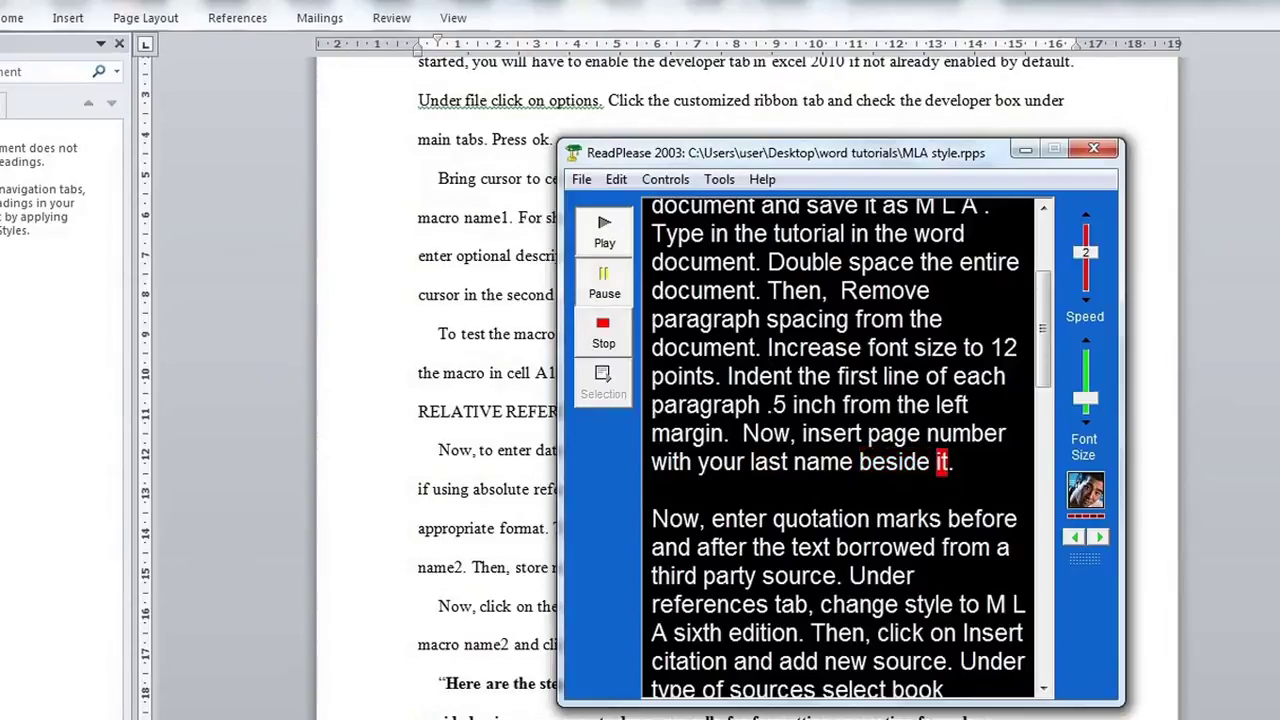
{"action": "key", "text": "alt+Tab"}
{"action": "left_click", "coordinate": [68, 18]}
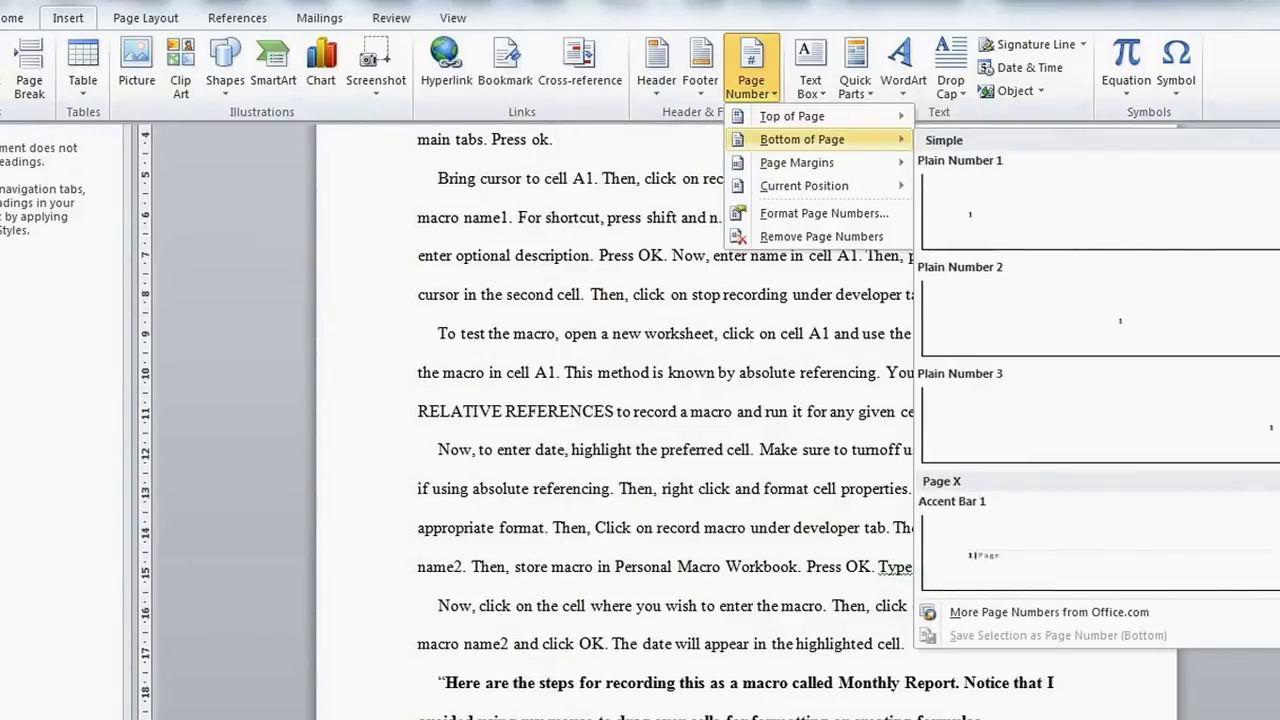
{"action": "left_click", "coordinate": [1100, 420]}
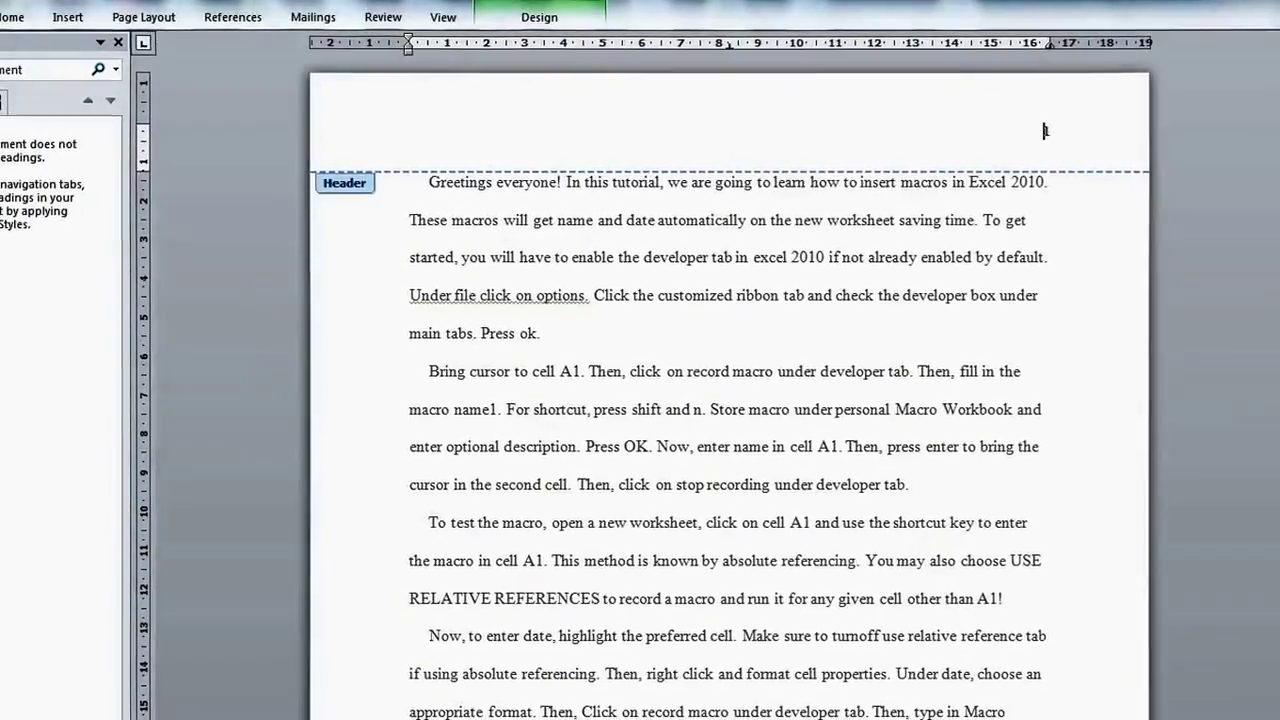
{"action": "type", "text": "Bl"}
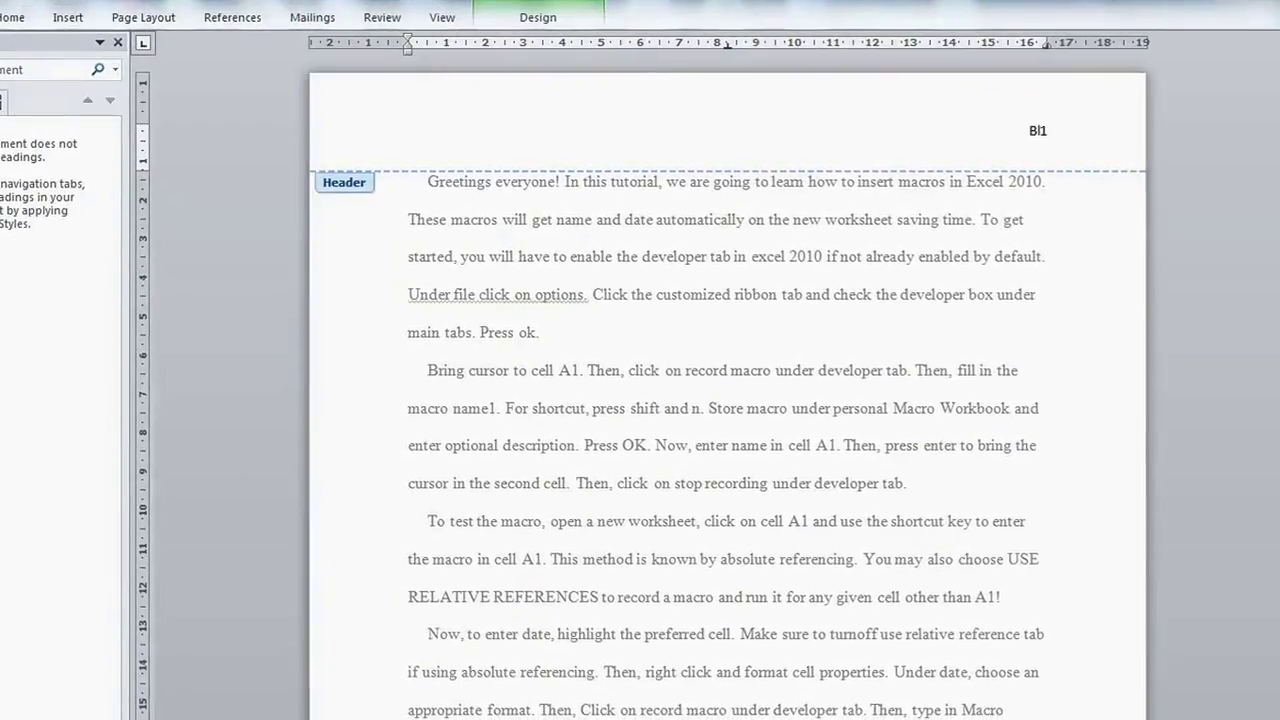
{"action": "type", "text": "ue,"}
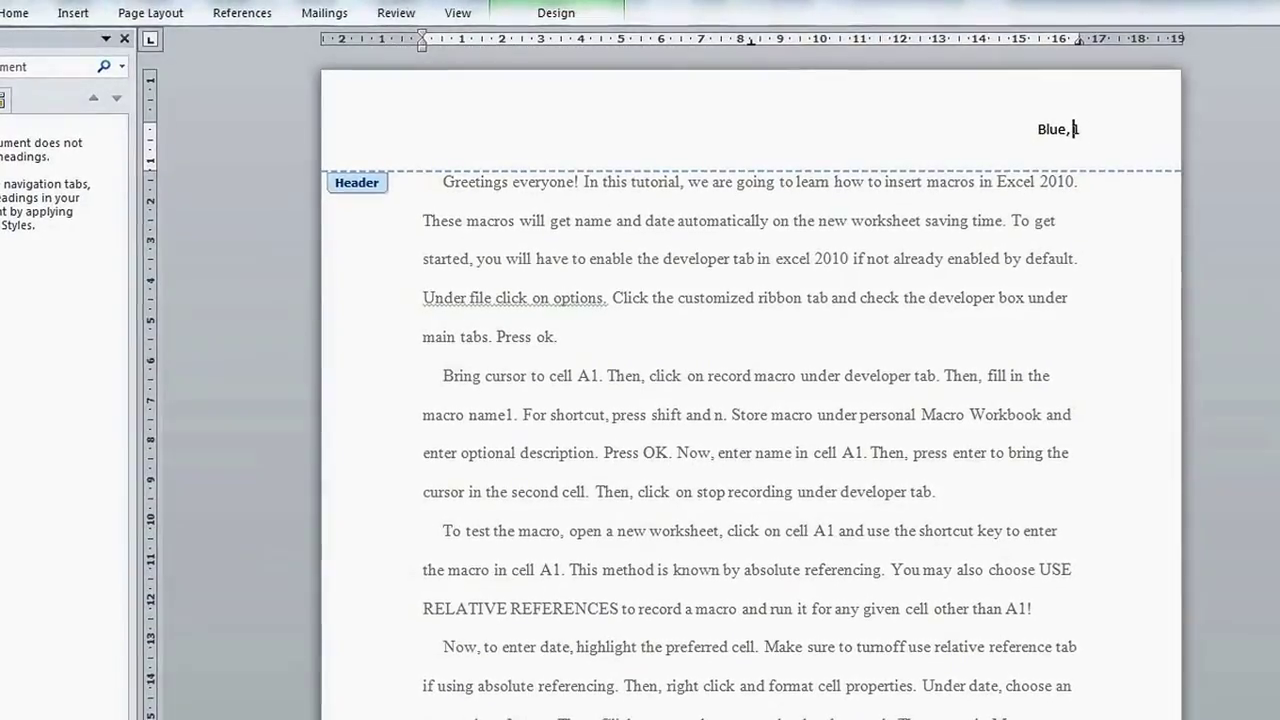
- Close the header and move to the start of the quoted passage
{"action": "key", "text": "Escape"}
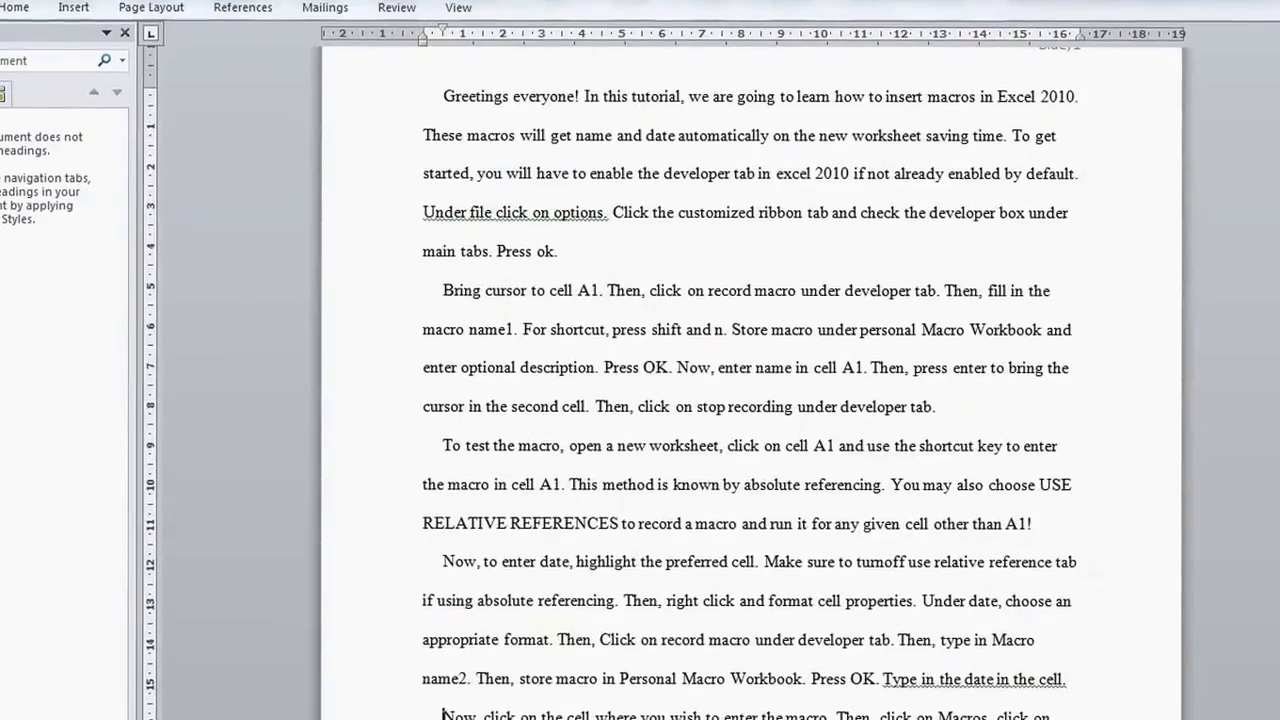
{"action": "scroll", "coordinate": [750, 400], "scroll_direction": "down", "scroll_amount": 5}
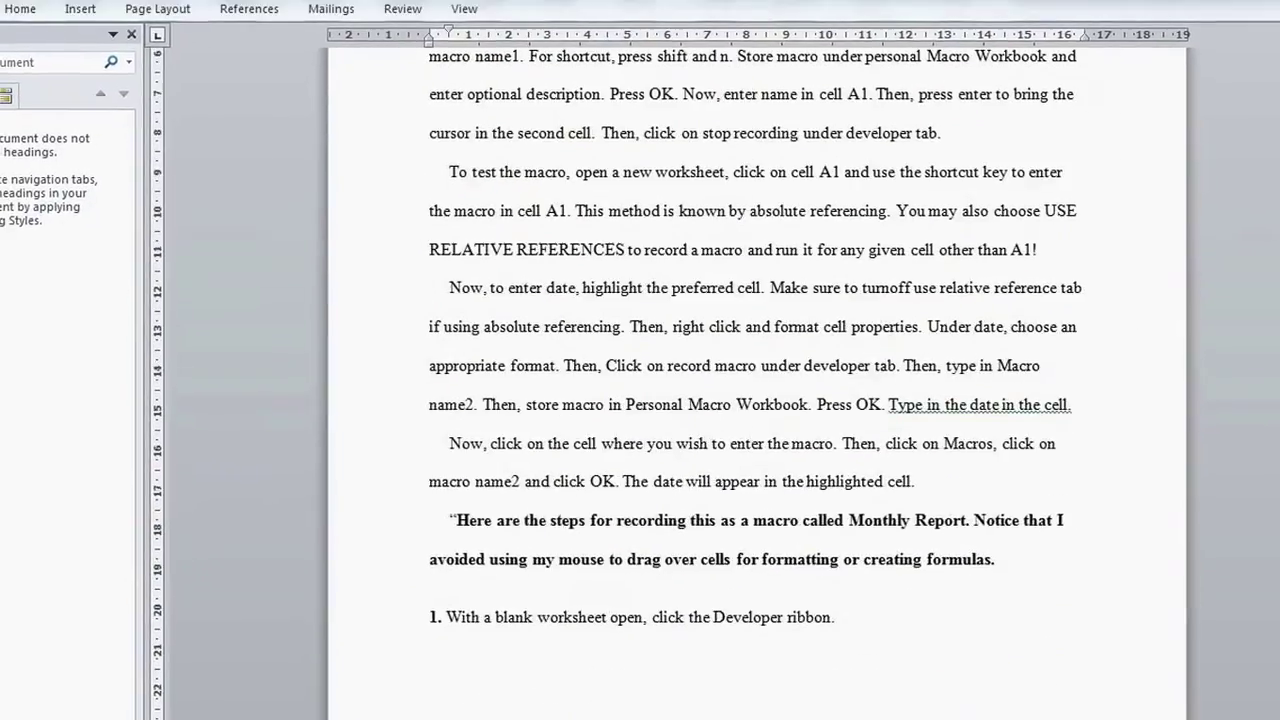
{"action": "scroll", "coordinate": [757, 400], "scroll_direction": "down", "scroll_amount": 5}
{"action": "scroll", "coordinate": [757, 400], "scroll_direction": "down", "scroll_amount": 1}
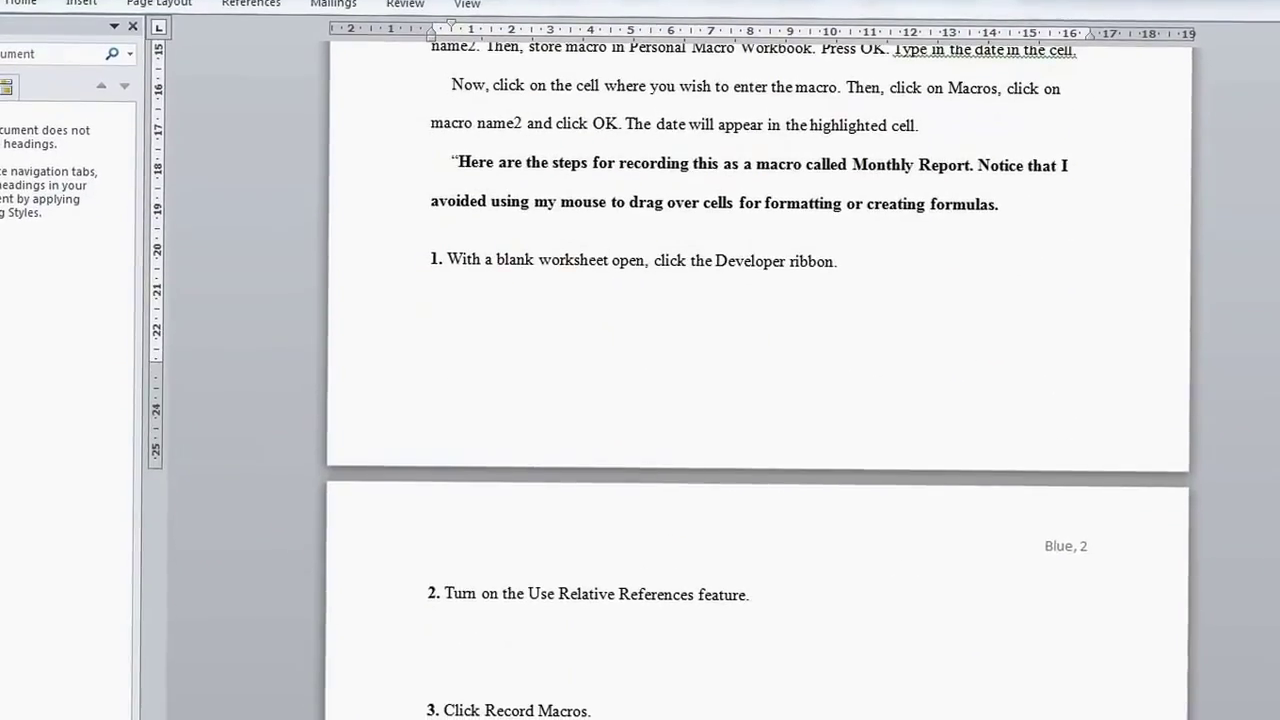
{"action": "scroll", "coordinate": [757, 400], "scroll_direction": "up", "scroll_amount": 2}
{"action": "key", "text": "Down"}
{"action": "key", "text": "Down"}
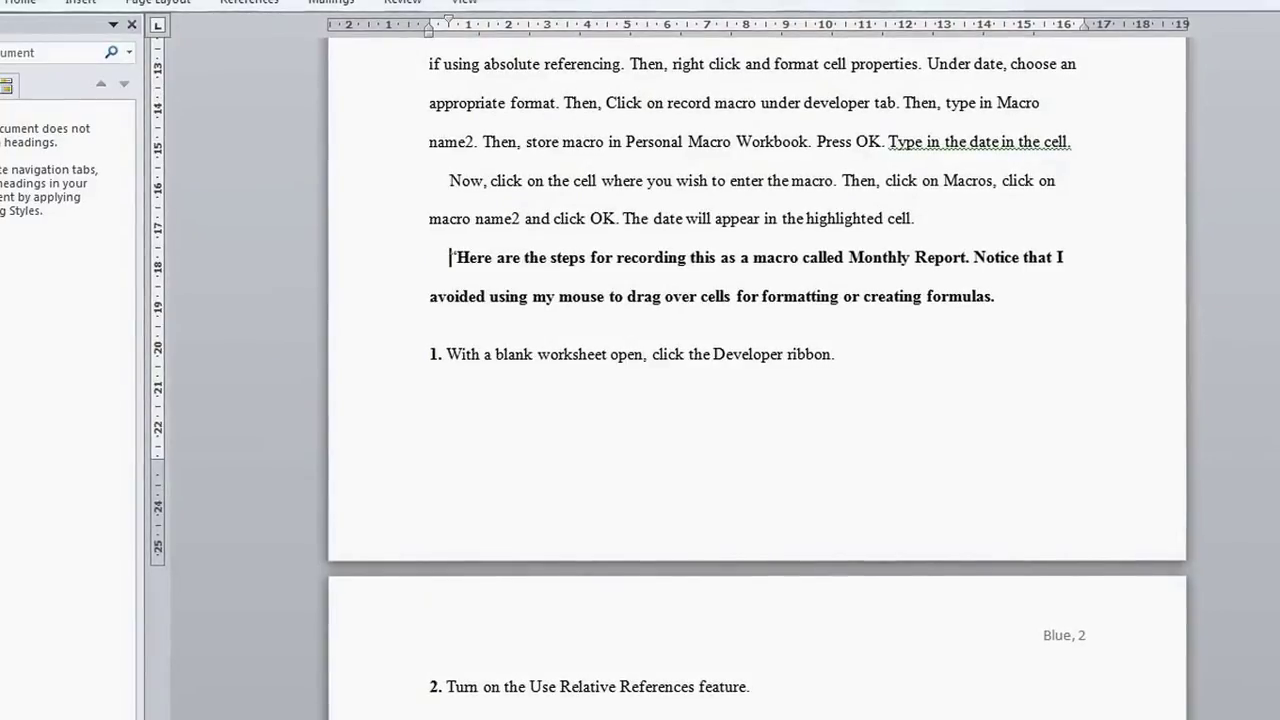
- Scroll down to the end of step 20 and select the quoted passage
{"action": "scroll", "coordinate": [757, 400], "scroll_direction": "down", "scroll_amount": 7}
{"action": "scroll", "coordinate": [757, 400], "scroll_direction": "down", "scroll_amount": 7}
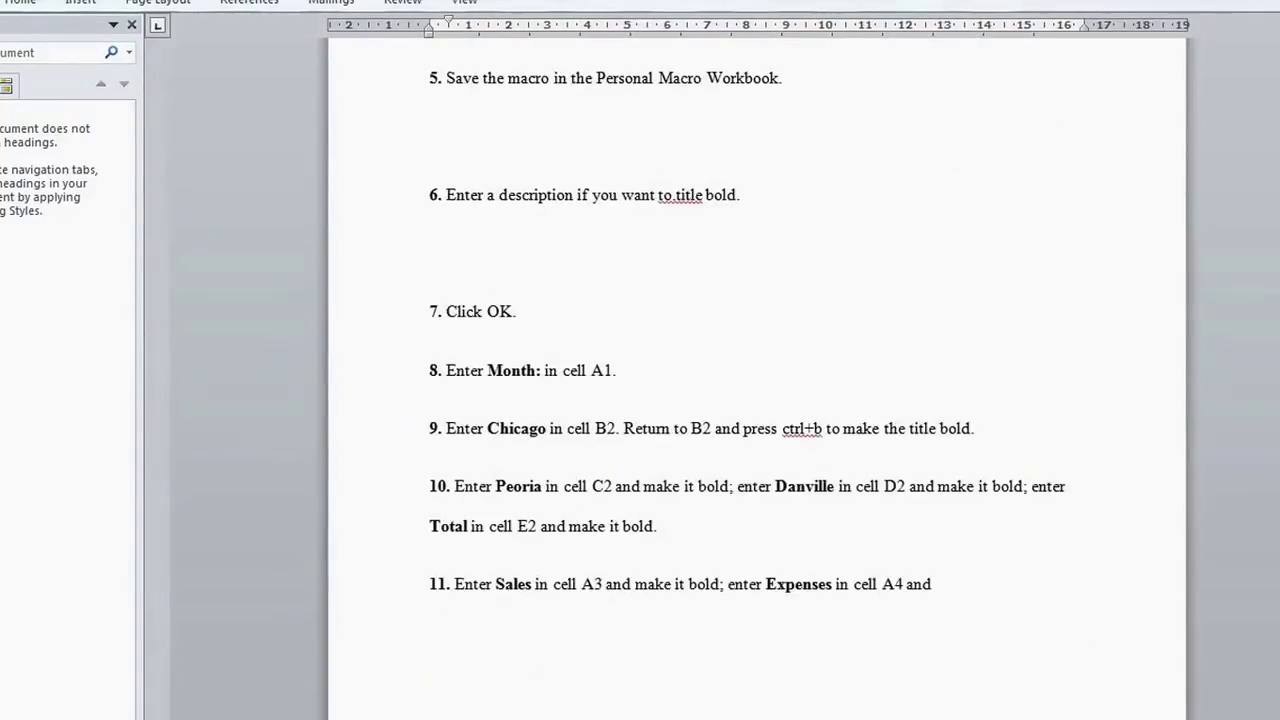
{"action": "scroll", "coordinate": [757, 400], "scroll_direction": "down", "scroll_amount": 8}
{"action": "scroll", "coordinate": [757, 400], "scroll_direction": "down", "scroll_amount": 8}
{"action": "scroll", "coordinate": [757, 400], "scroll_direction": "down", "scroll_amount": 6}
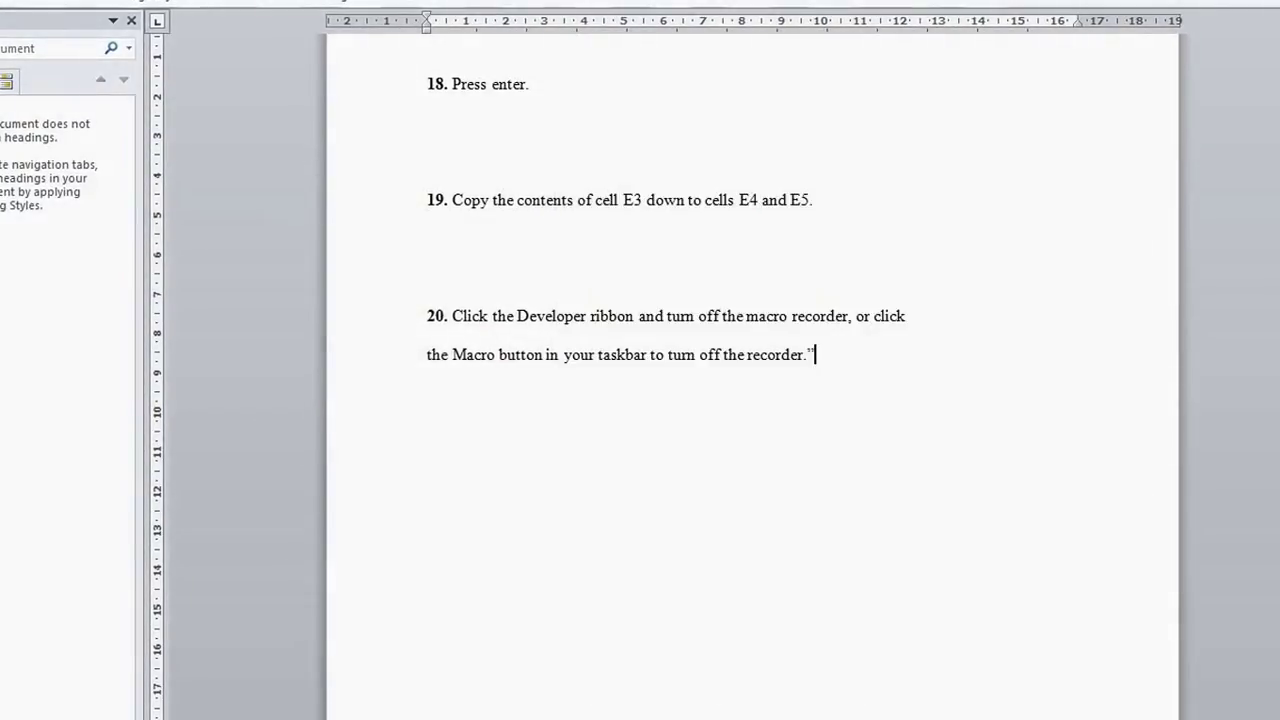
{"action": "key", "text": "ctrl+a"}
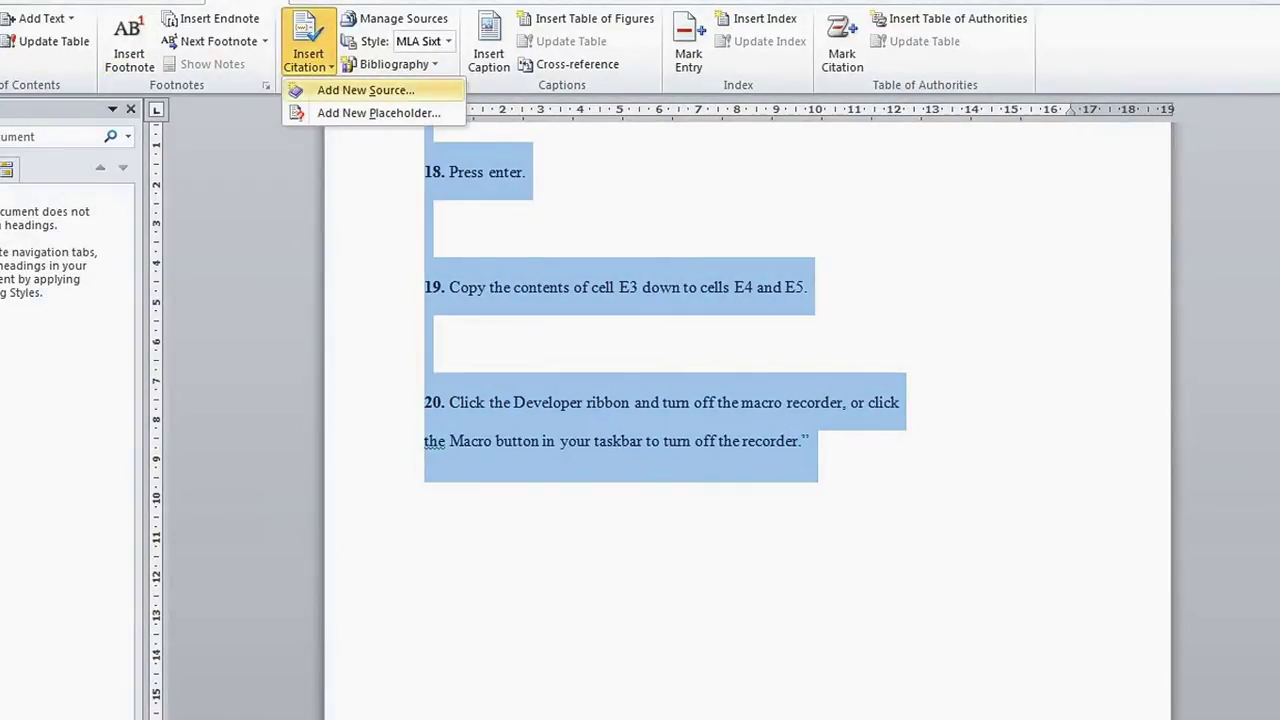
- Choose Add New Source from Insert Citation on the References tab
{"action": "left_click", "coordinate": [365, 90]}
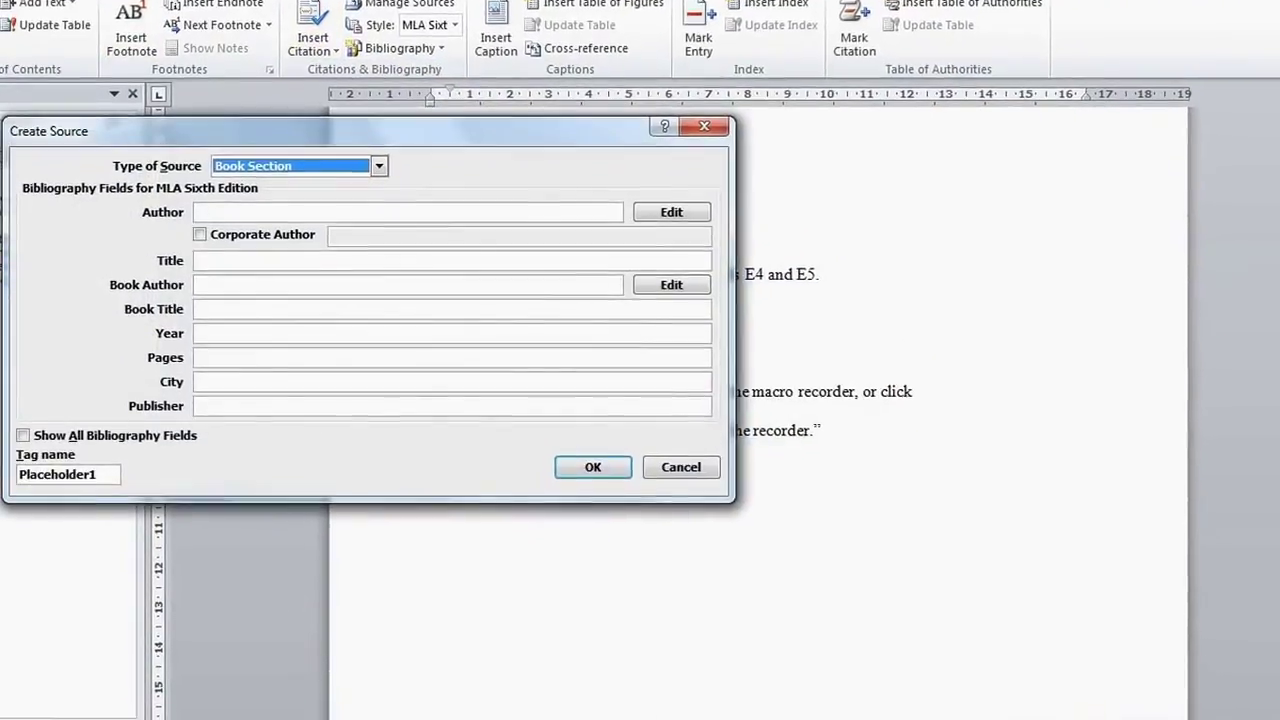
- Keep Book Section as the new source's type
{"action": "key", "text": "alt+Tab"}
{"action": "key", "text": "alt+Tab"}
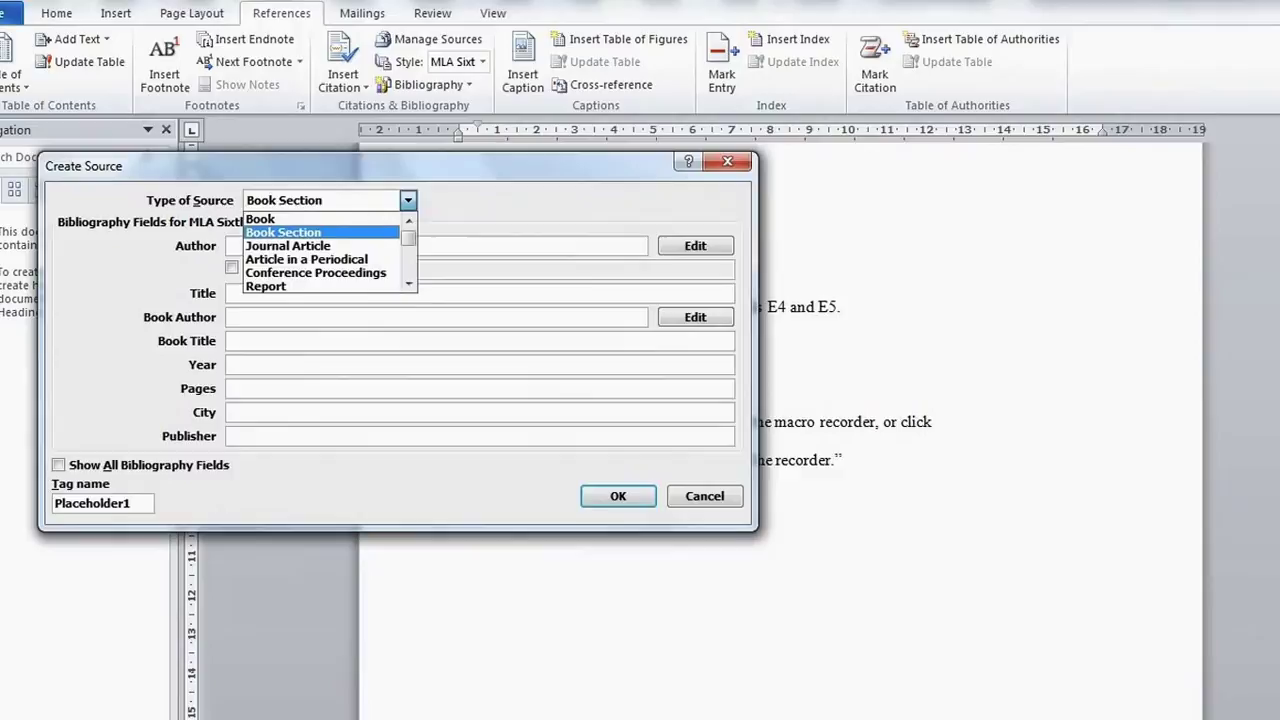
{"action": "key", "text": "Return"}
{"action": "key", "text": "alt+Tab"}
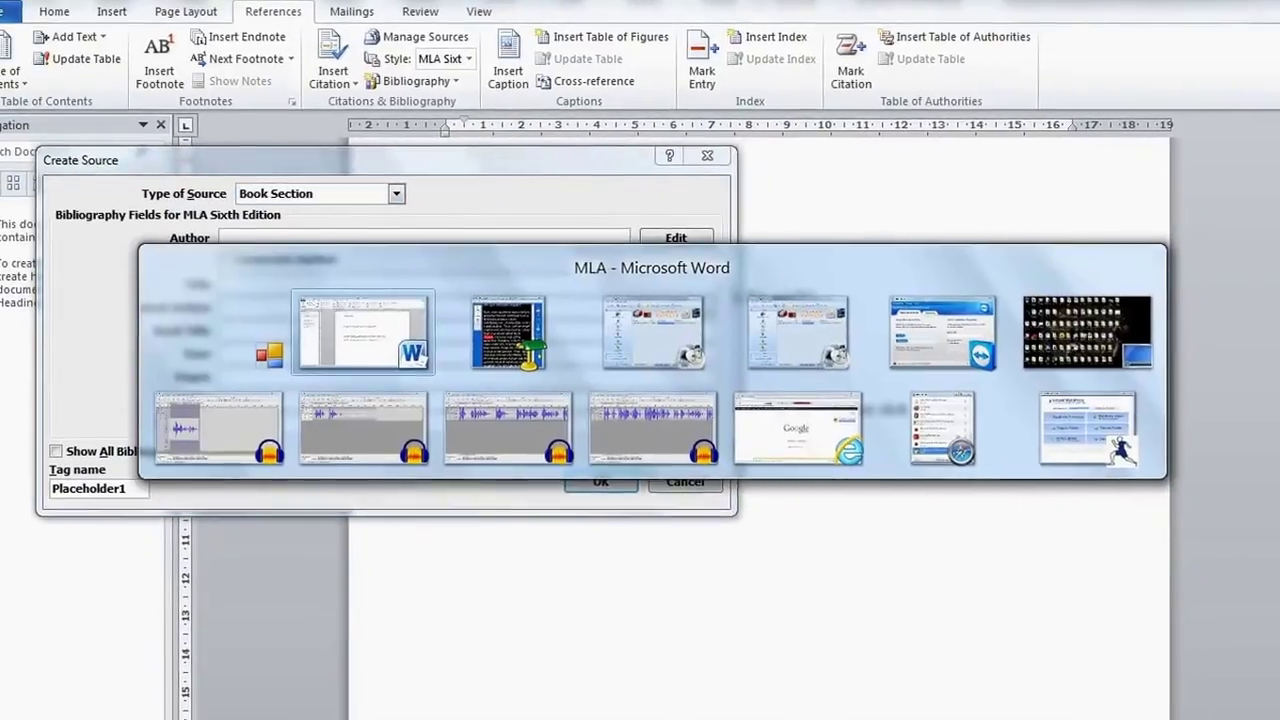
{"action": "key", "text": "alt+Tab"}
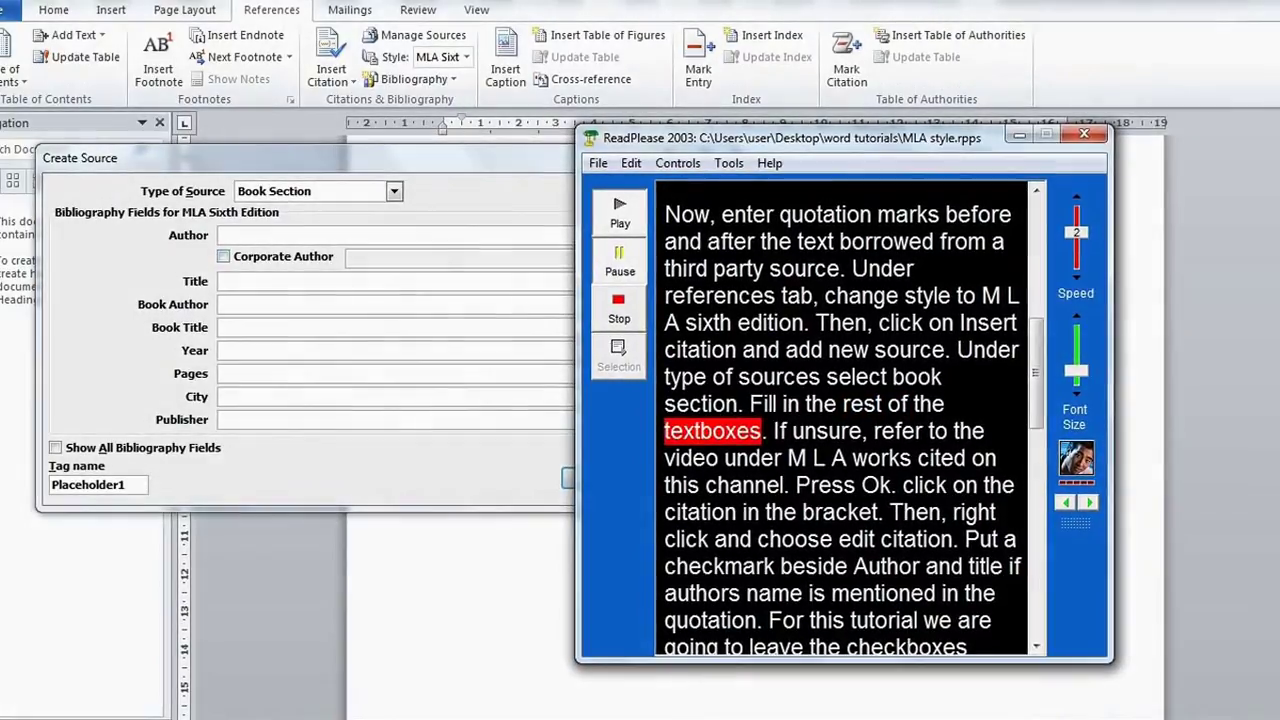
{"action": "key", "text": "alt+Tab"}
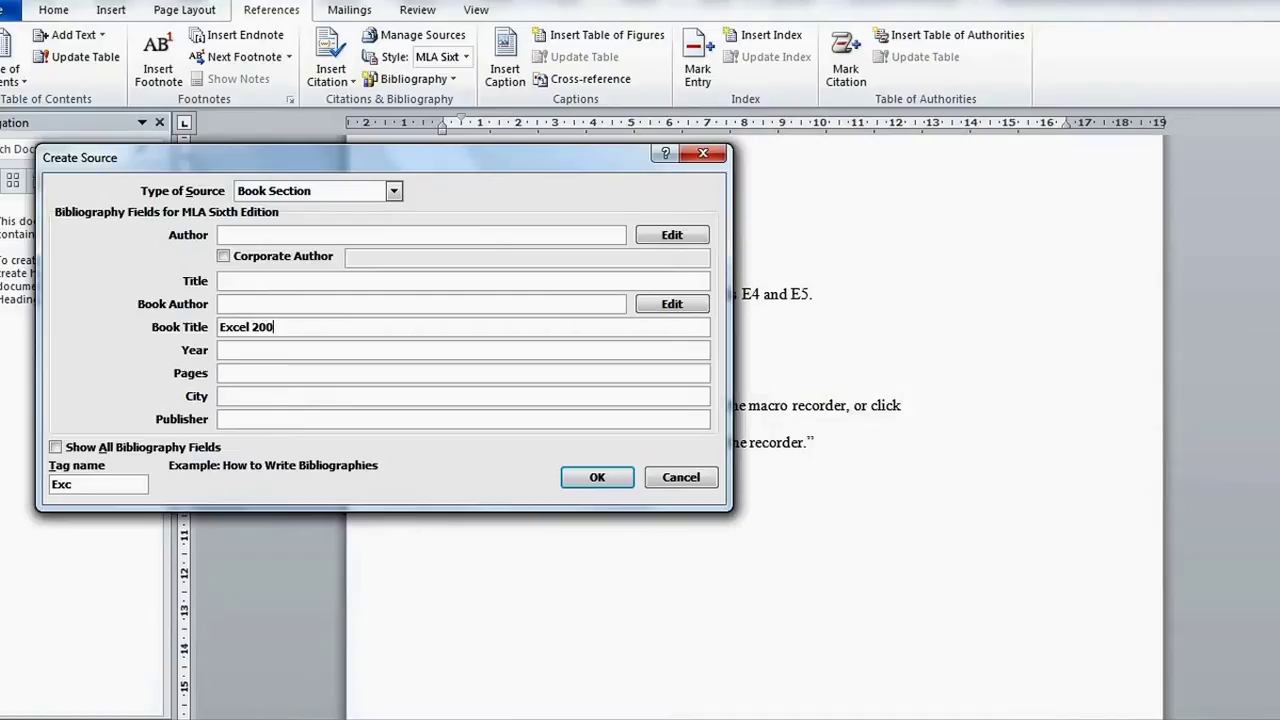
- Enter the book author, title Excel 2007, Macros made easy, and pages 13-14, then insert the citation
{"action": "type", "text": "7, Macros made easy"}
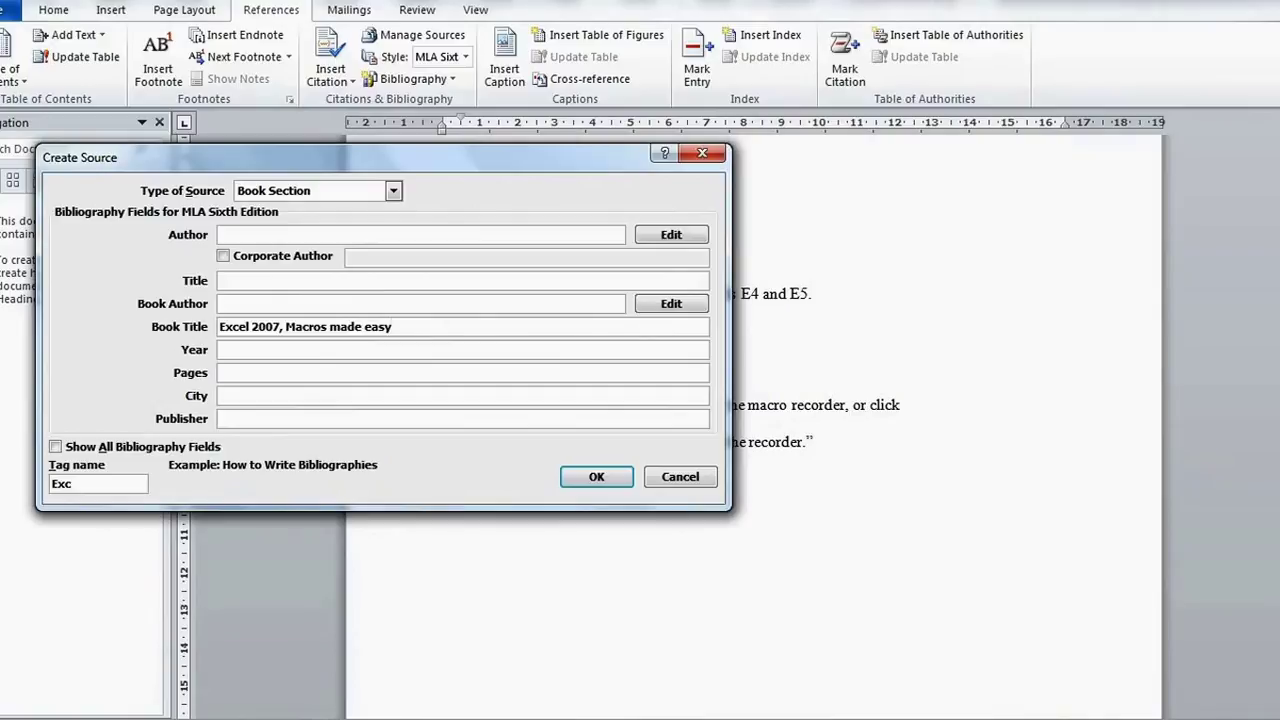
{"action": "key", "text": "shift+Tab"}
{"action": "key", "text": "shift+Tab"}
{"action": "type", "text": "13-1"}
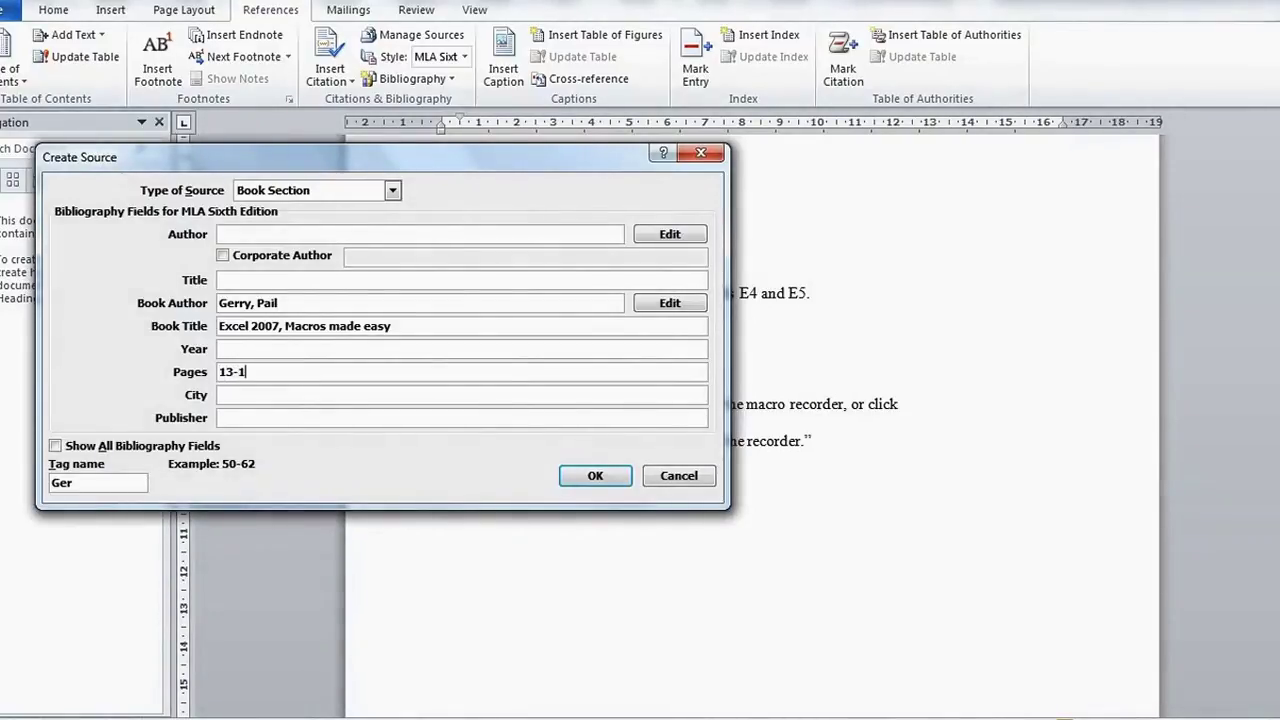
{"action": "type", "text": "4"}
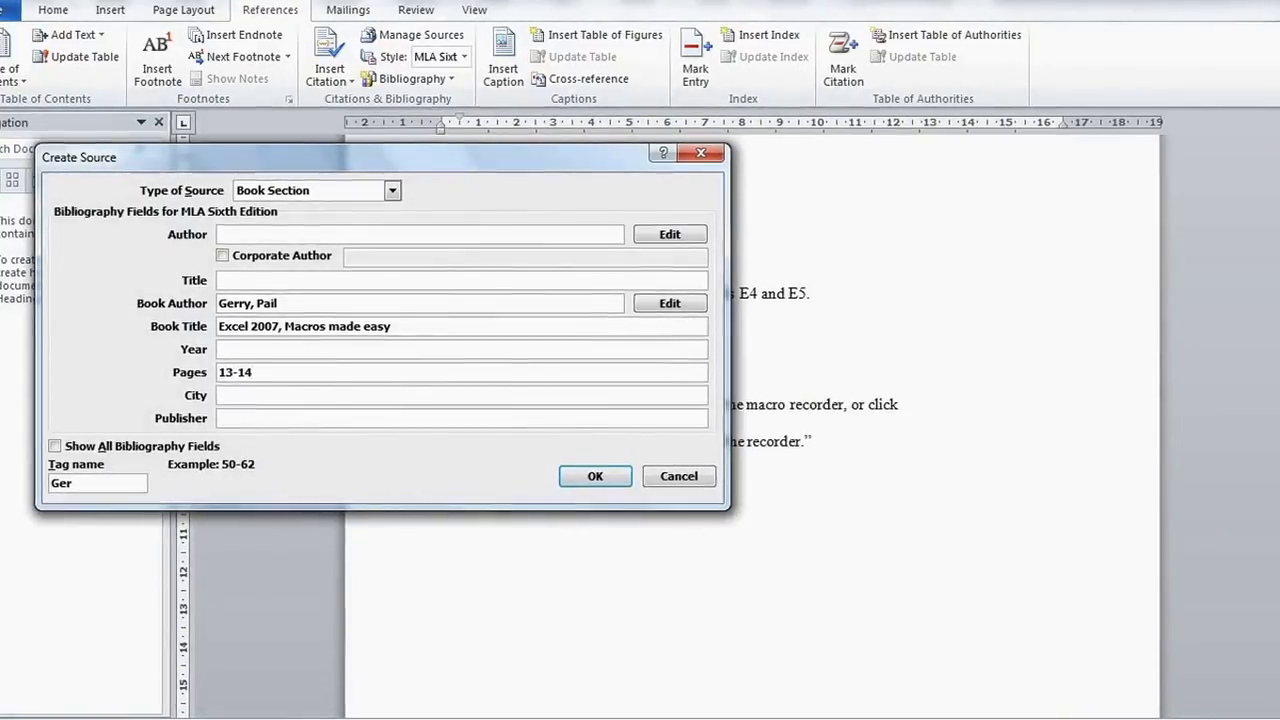
{"action": "key", "text": "alt+Tab"}
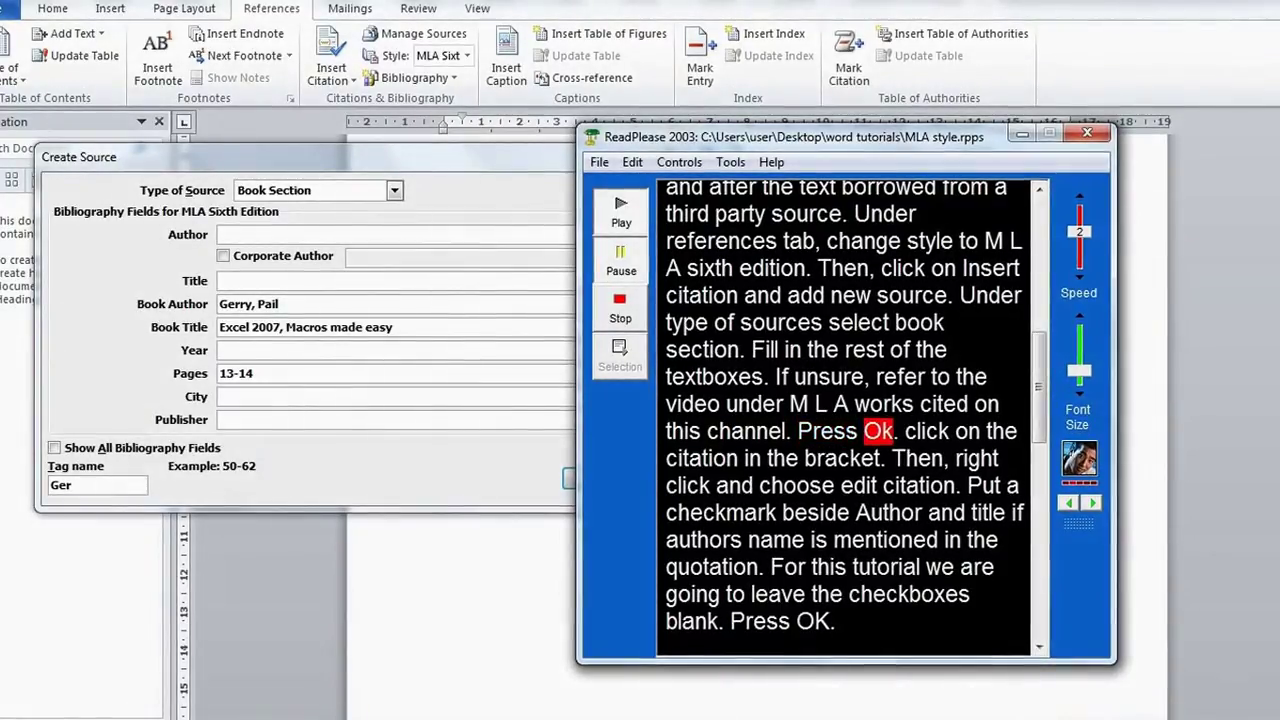
{"action": "key", "text": "alt+Tab"}
{"action": "key", "text": "Return"}
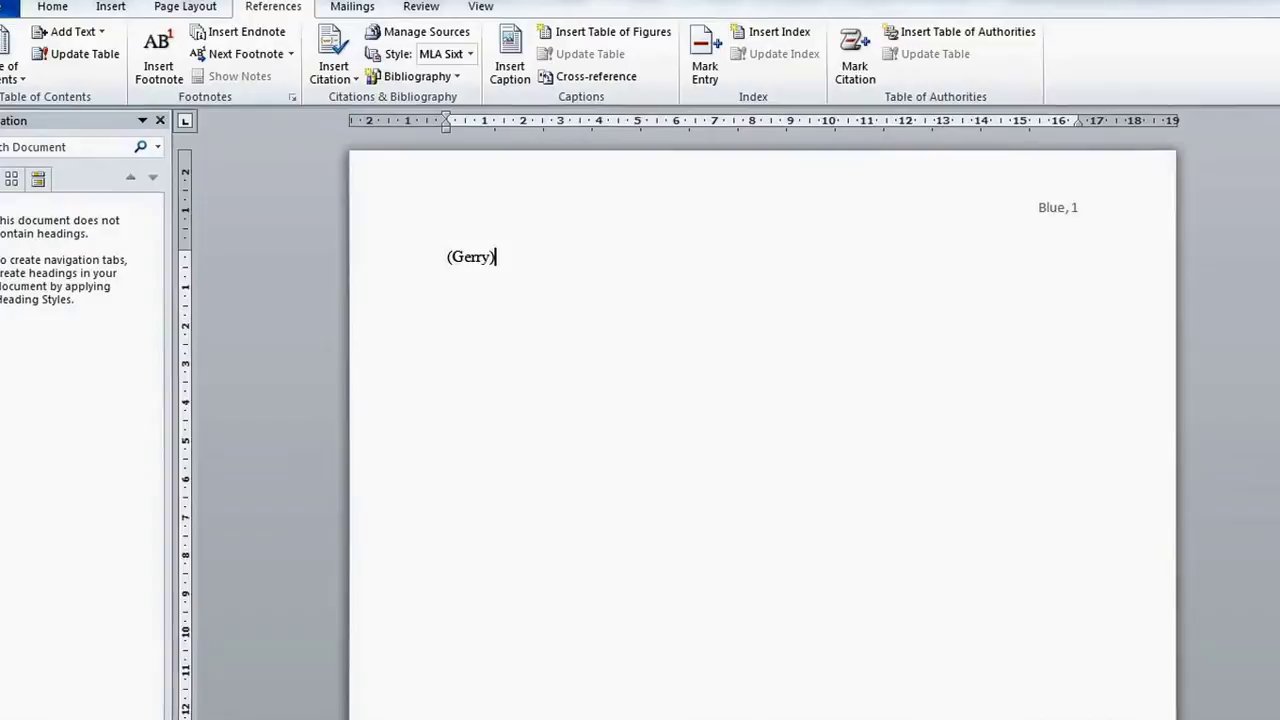
- Jump to the end of step 20 to check the (Gerry) citation after the closing quote
{"action": "scroll", "coordinate": [760, 430], "scroll_direction": "down", "scroll_amount": 5}
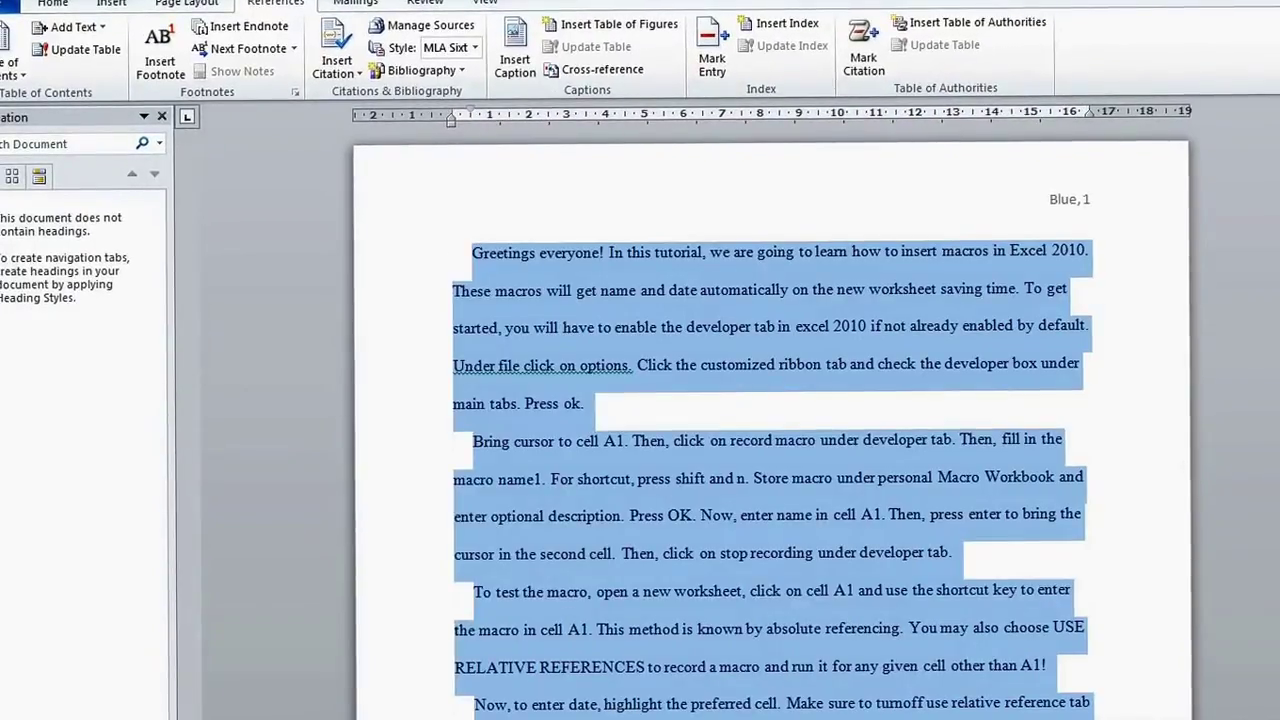
{"action": "scroll", "coordinate": [770, 430], "scroll_direction": "down", "scroll_amount": 5}
{"action": "scroll", "coordinate": [770, 430], "scroll_direction": "down", "scroll_amount": 15}
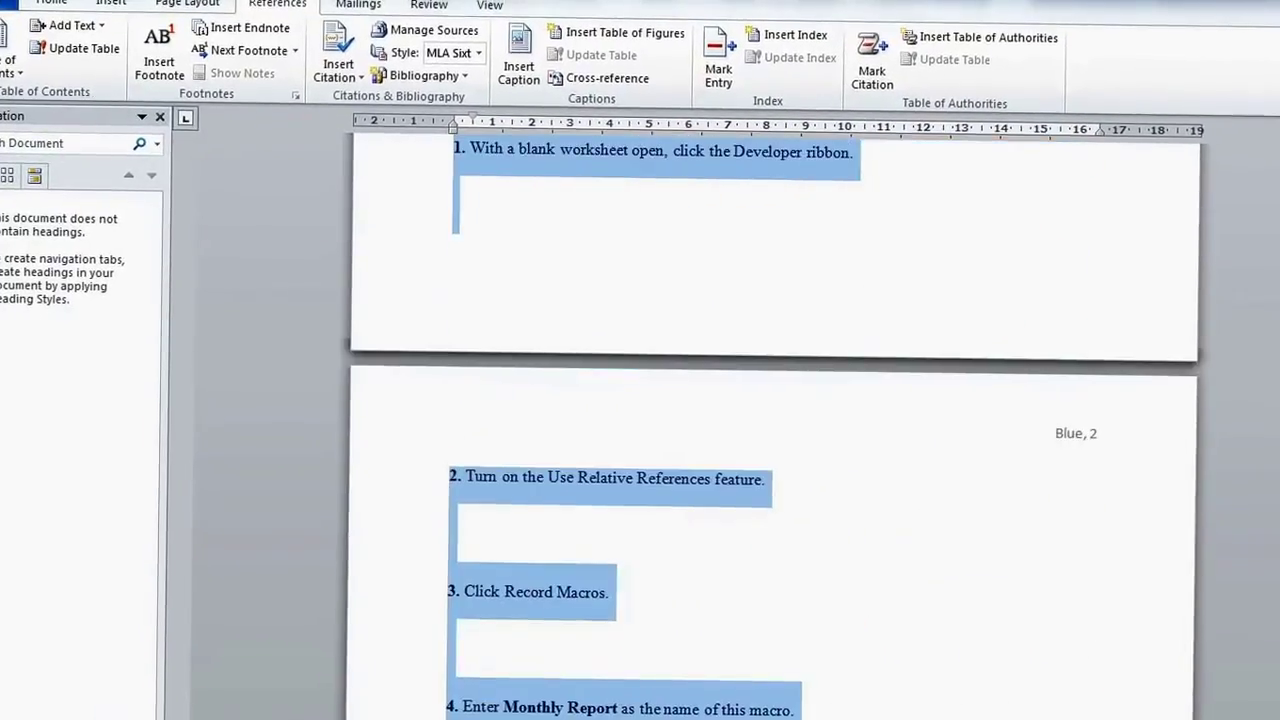
{"action": "scroll", "coordinate": [770, 430], "scroll_direction": "down", "scroll_amount": 10}
{"action": "scroll", "coordinate": [770, 430], "scroll_direction": "down", "scroll_amount": 10}
{"action": "scroll", "coordinate": [780, 420], "scroll_direction": "down", "scroll_amount": 10}
{"action": "scroll", "coordinate": [780, 420], "scroll_direction": "down", "scroll_amount": 10}
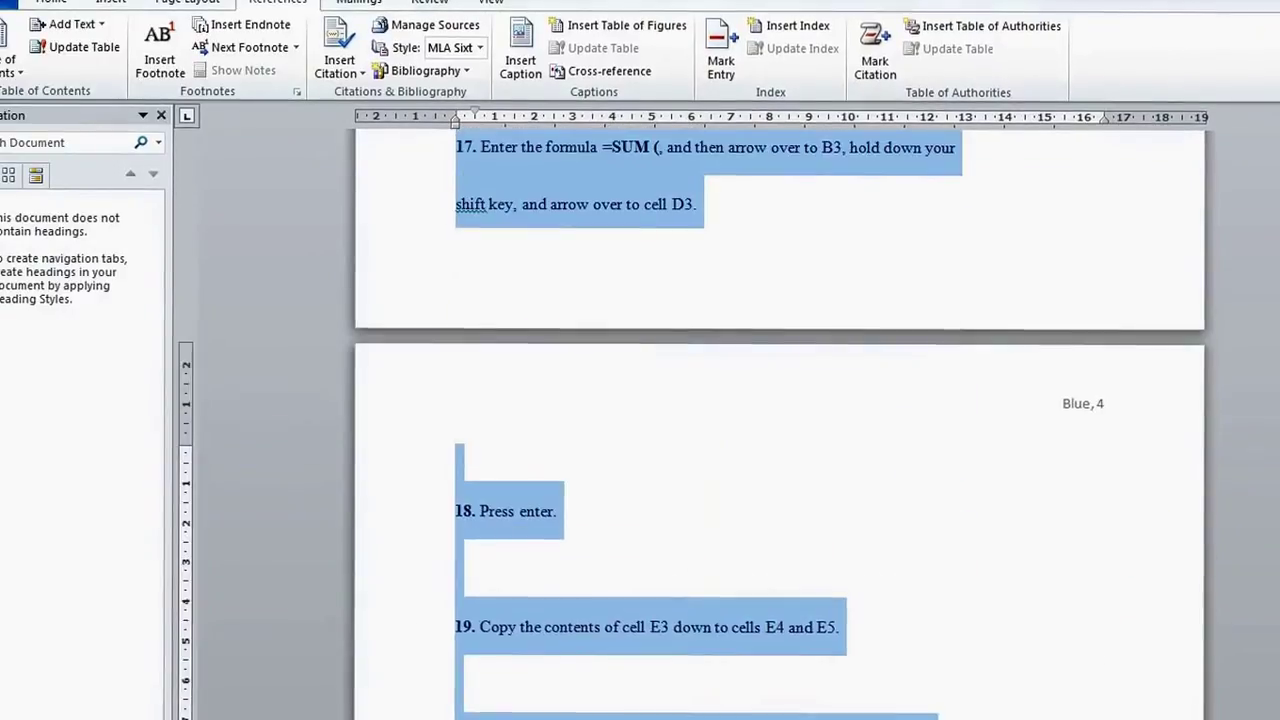
{"action": "scroll", "coordinate": [780, 420], "scroll_direction": "down", "scroll_amount": 5}
{"action": "scroll", "coordinate": [780, 420], "scroll_direction": "down", "scroll_amount": 5}
{"action": "scroll", "coordinate": [780, 420], "scroll_direction": "up", "scroll_amount": 5}
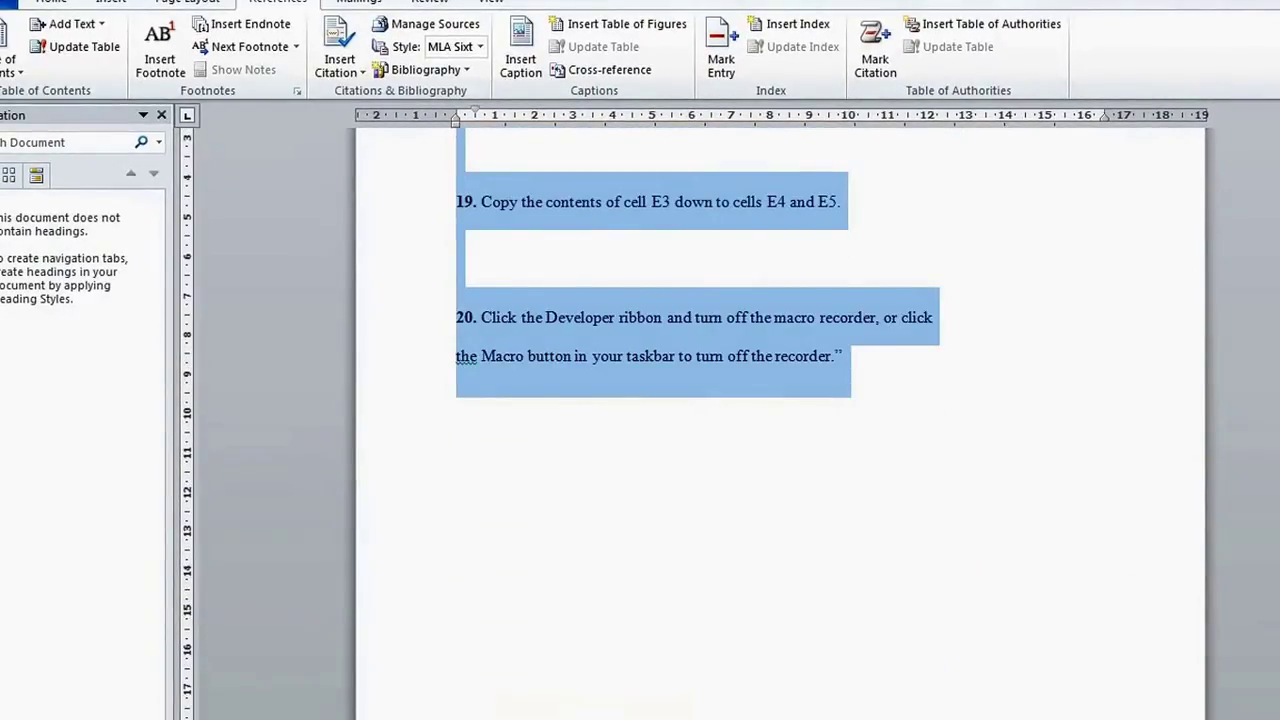
{"action": "key", "text": "ctrl+End"}
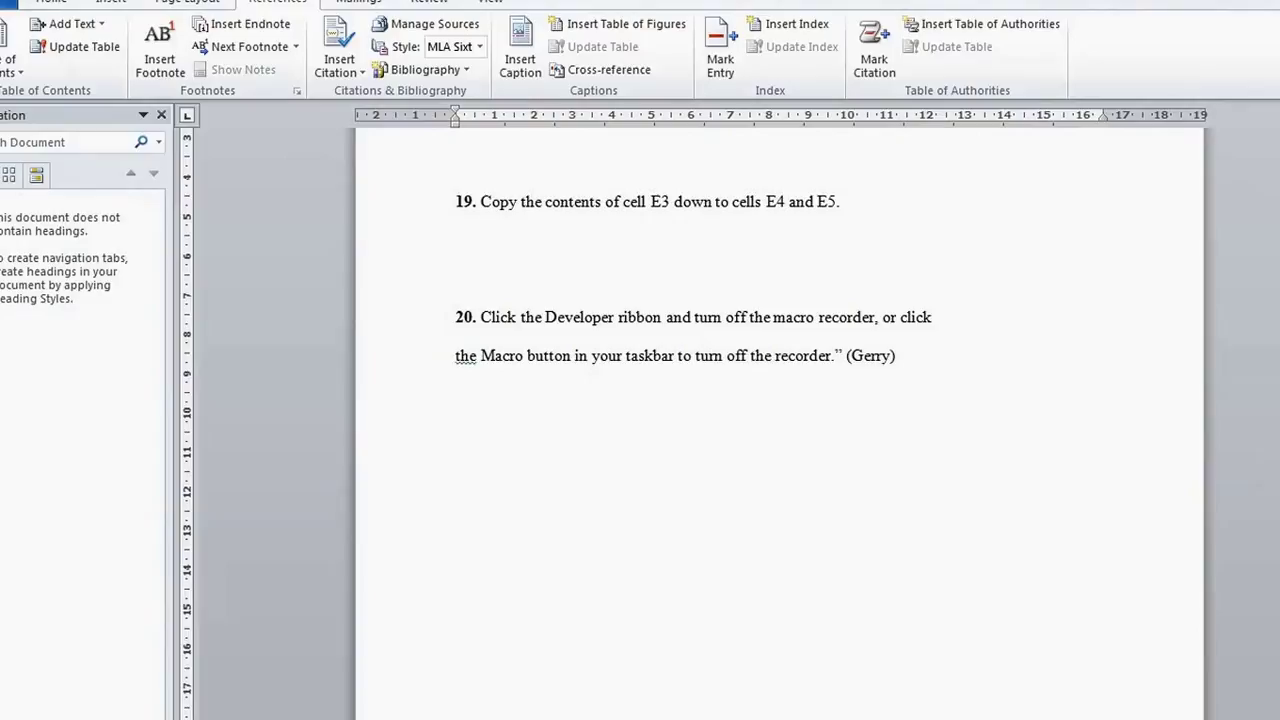
{"action": "scroll", "coordinate": [780, 400], "scroll_direction": "up", "scroll_amount": 3}
{"action": "scroll", "coordinate": [780, 400], "scroll_direction": "up", "scroll_amount": 4}
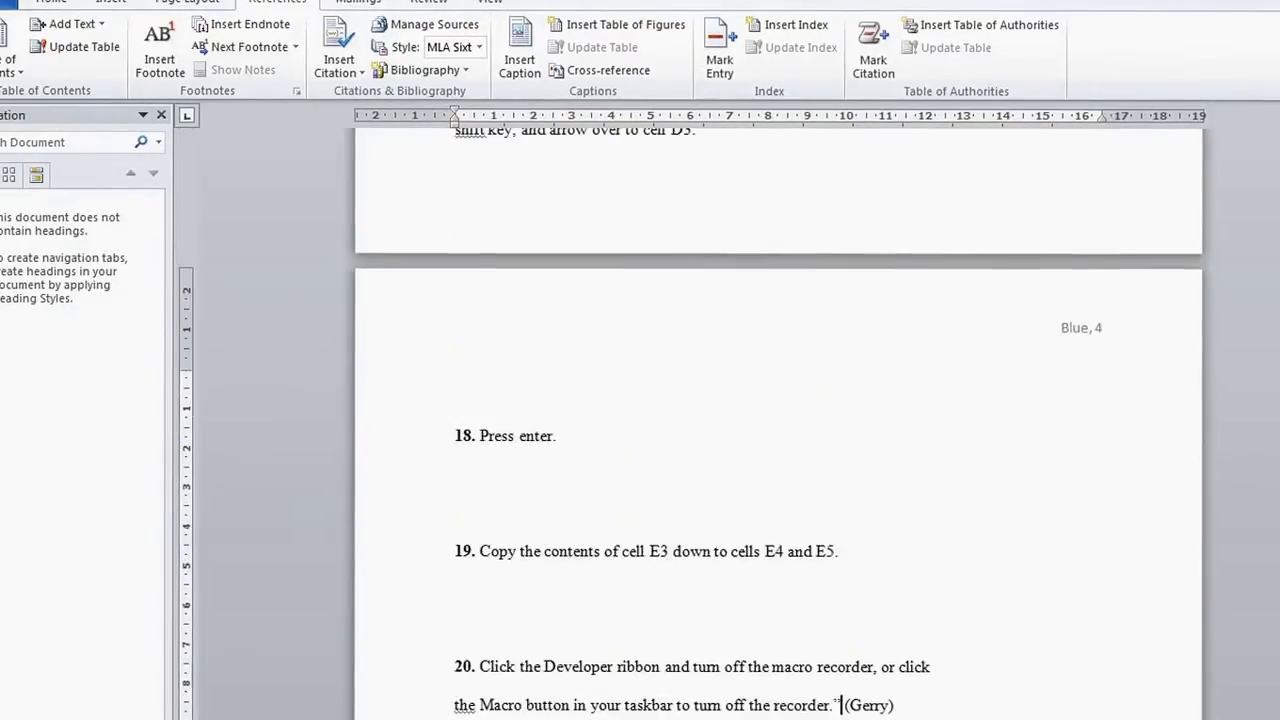
{"action": "scroll", "coordinate": [780, 400], "scroll_direction": "up", "scroll_amount": 10}
- Glance at the ReadPlease script window and return to the step 20 citation
{"action": "key", "text": "alt+Tab"}
{"action": "key", "text": "alt+Tab"}
{"action": "key", "text": "alt+shift+Tab"}
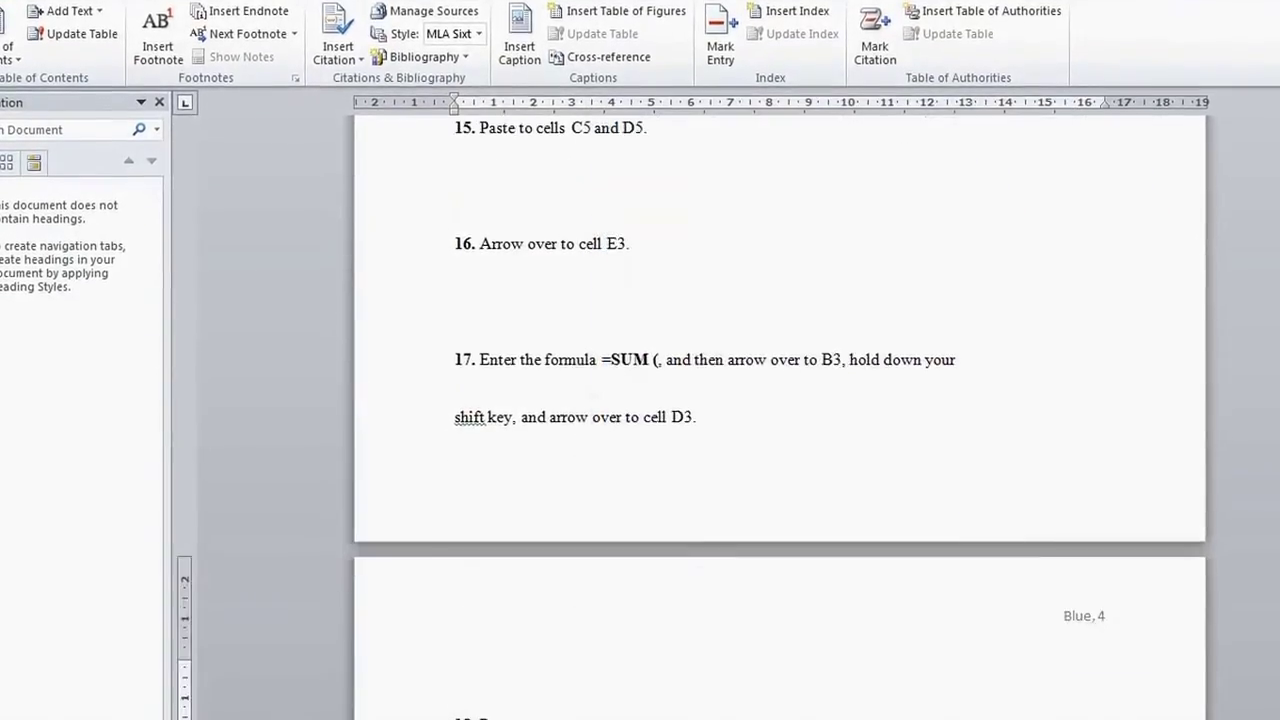
{"action": "scroll", "coordinate": [860, 300], "scroll_direction": "down", "scroll_amount": 10}
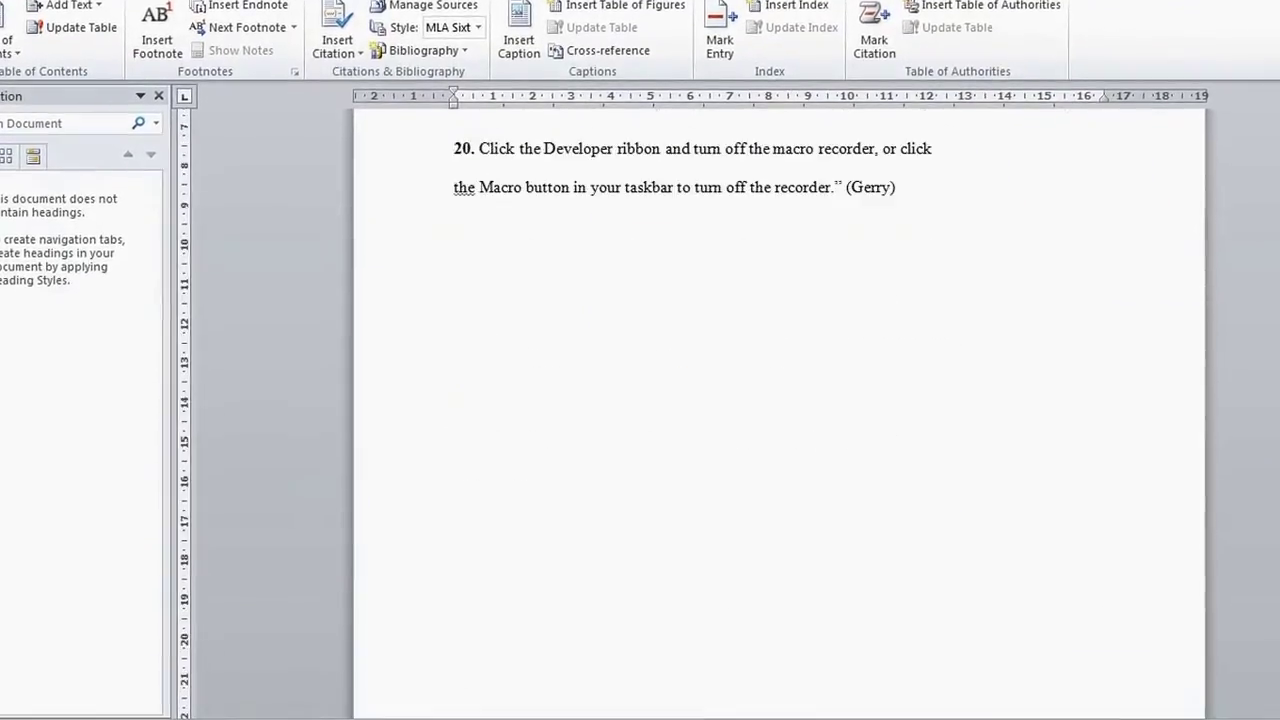
{"action": "left_click", "coordinate": [871, 182]}
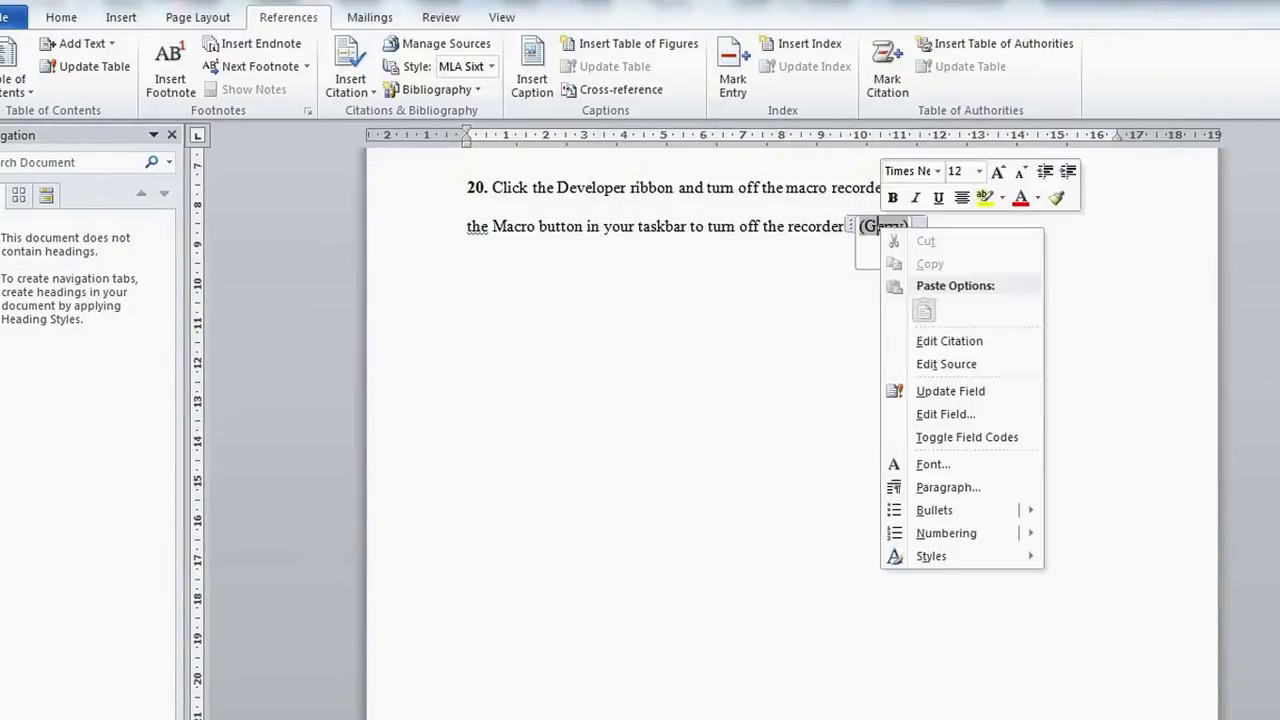
{"action": "left_click", "coordinate": [951, 341]}
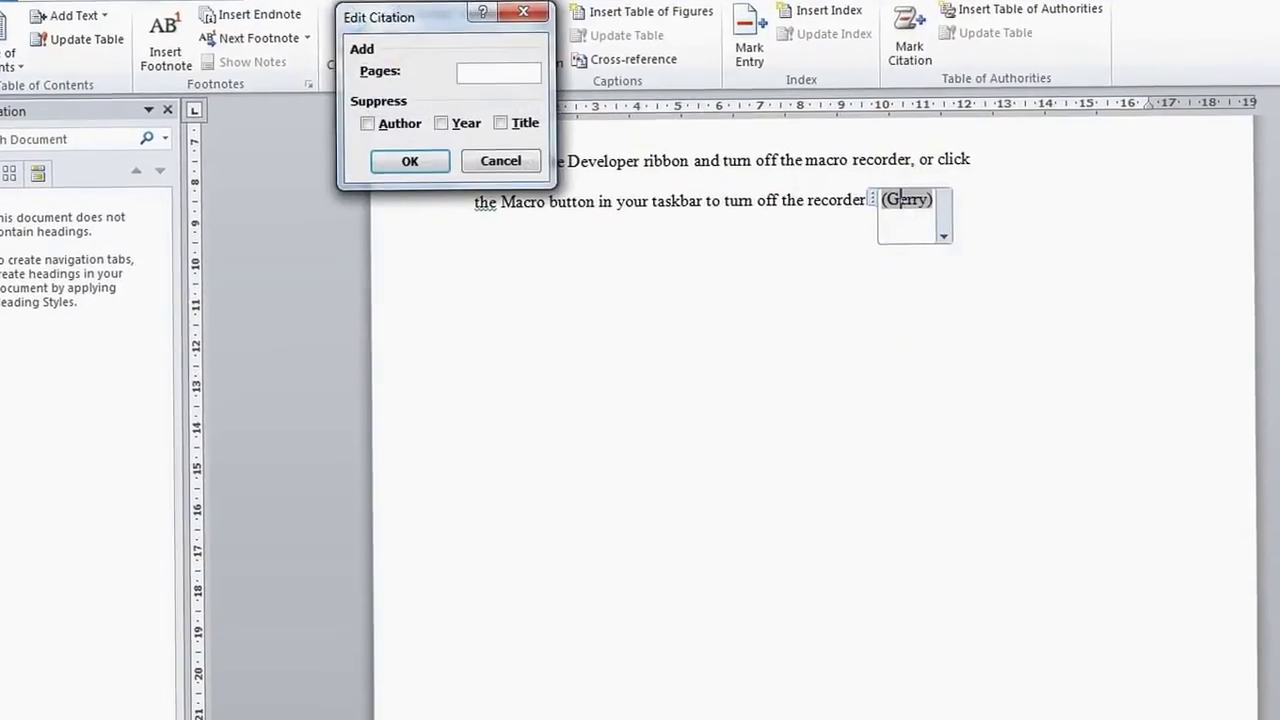
{"action": "key", "text": "alt+Tab"}
{"action": "key", "text": "alt+Tab"}
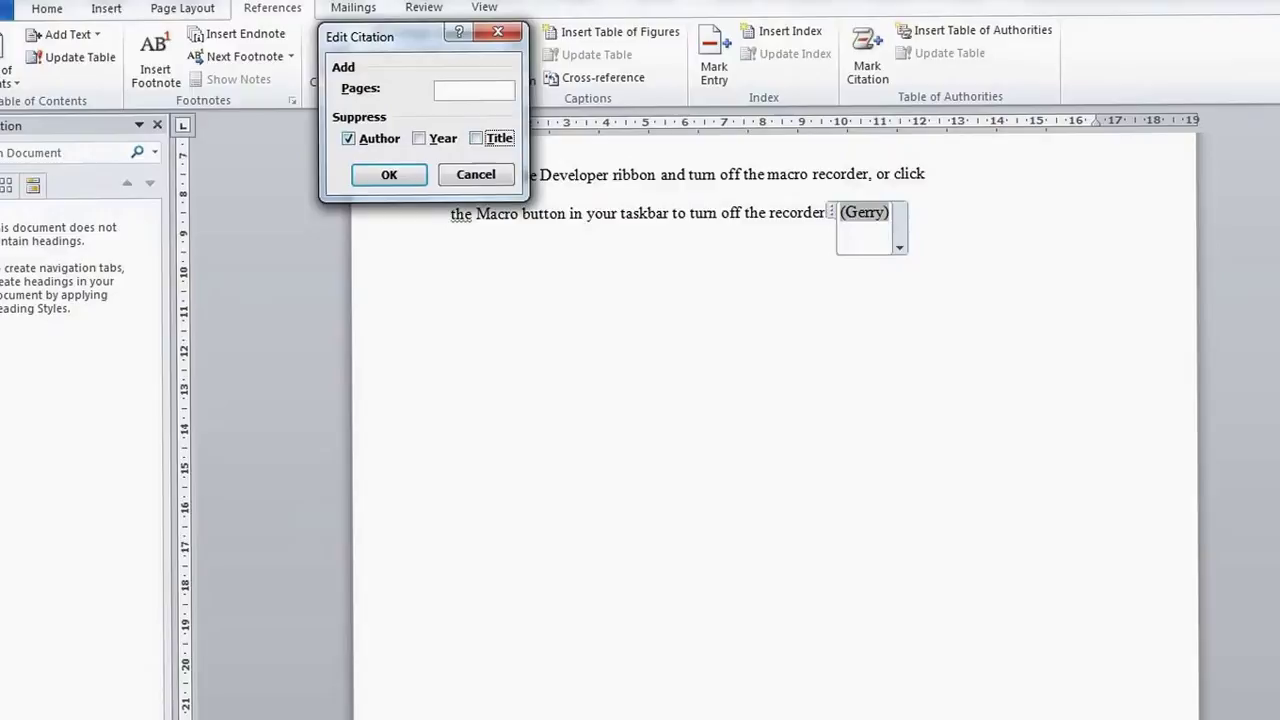
{"action": "key", "text": "alt+Tab"}
{"action": "key", "text": "alt+Tab"}
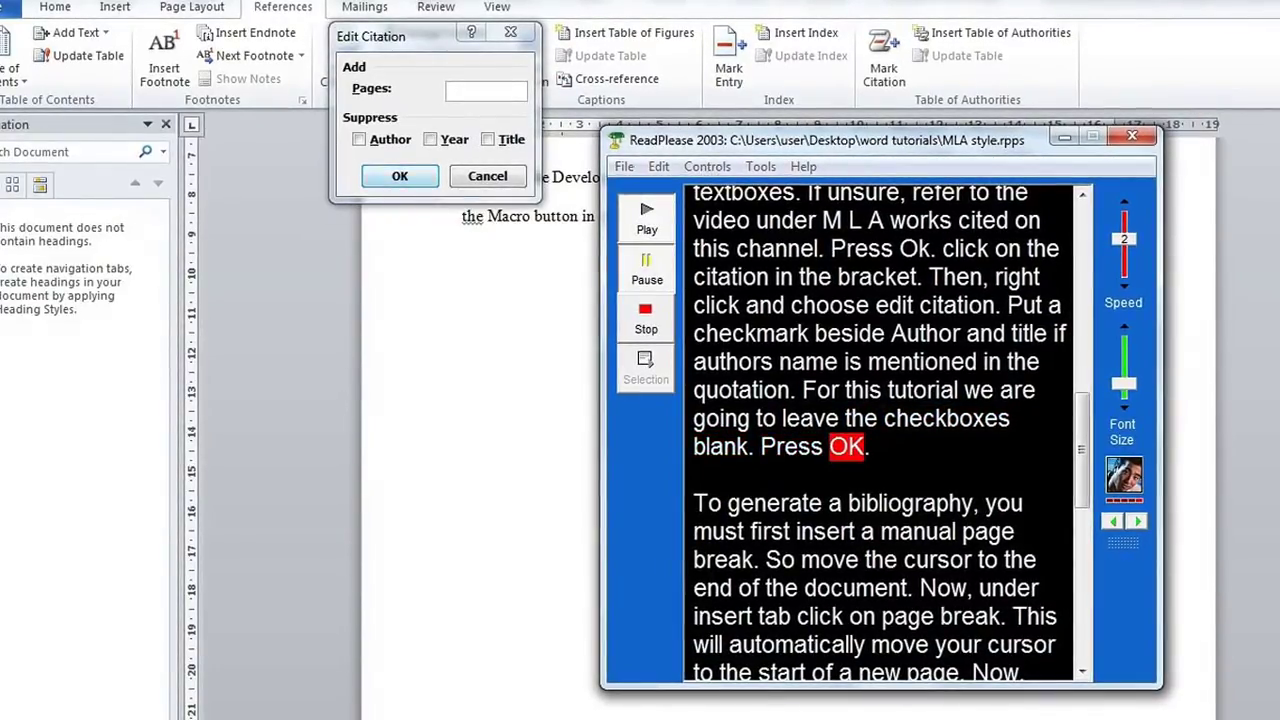
{"action": "key", "text": "alt+Tab"}
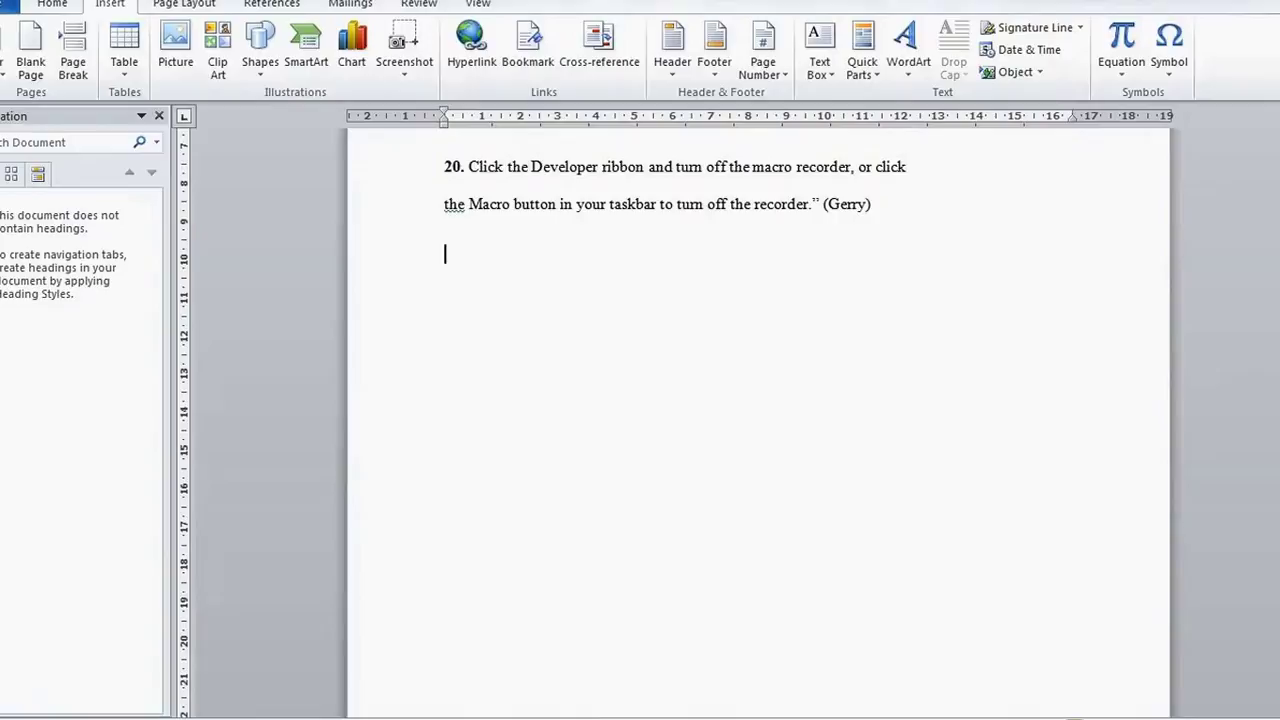
- Insert a page break after step 20 to begin a new blank page
{"action": "left_click", "coordinate": [73, 62]}
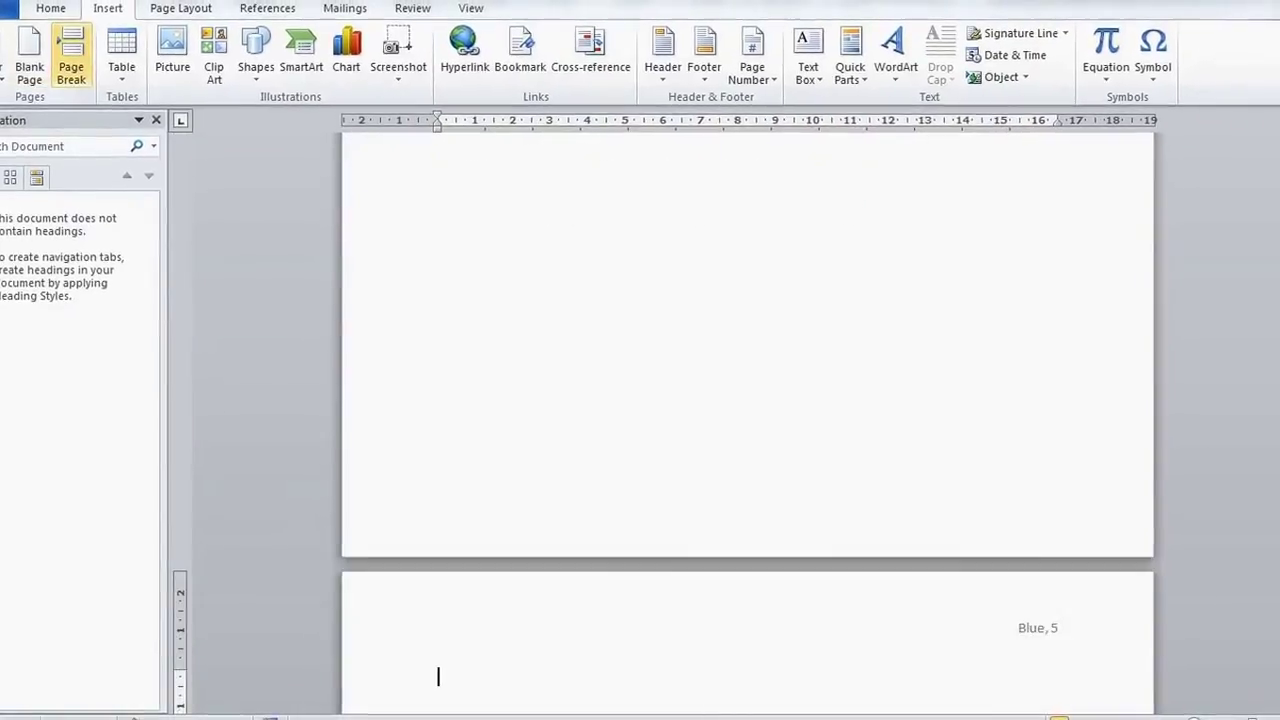
{"action": "key", "text": "alt+Tab"}
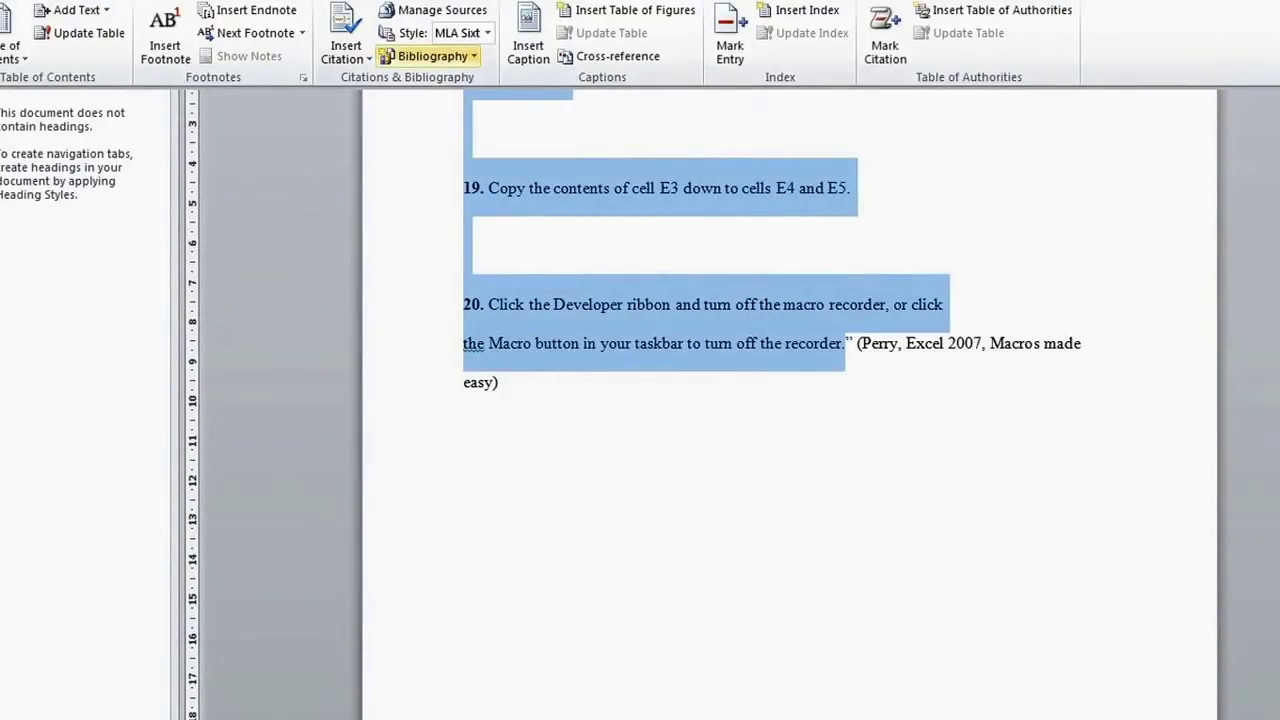
- Try inserting a Works Cited list from the Bibliography menu and review where it lands
{"action": "left_click", "coordinate": [432, 56]}
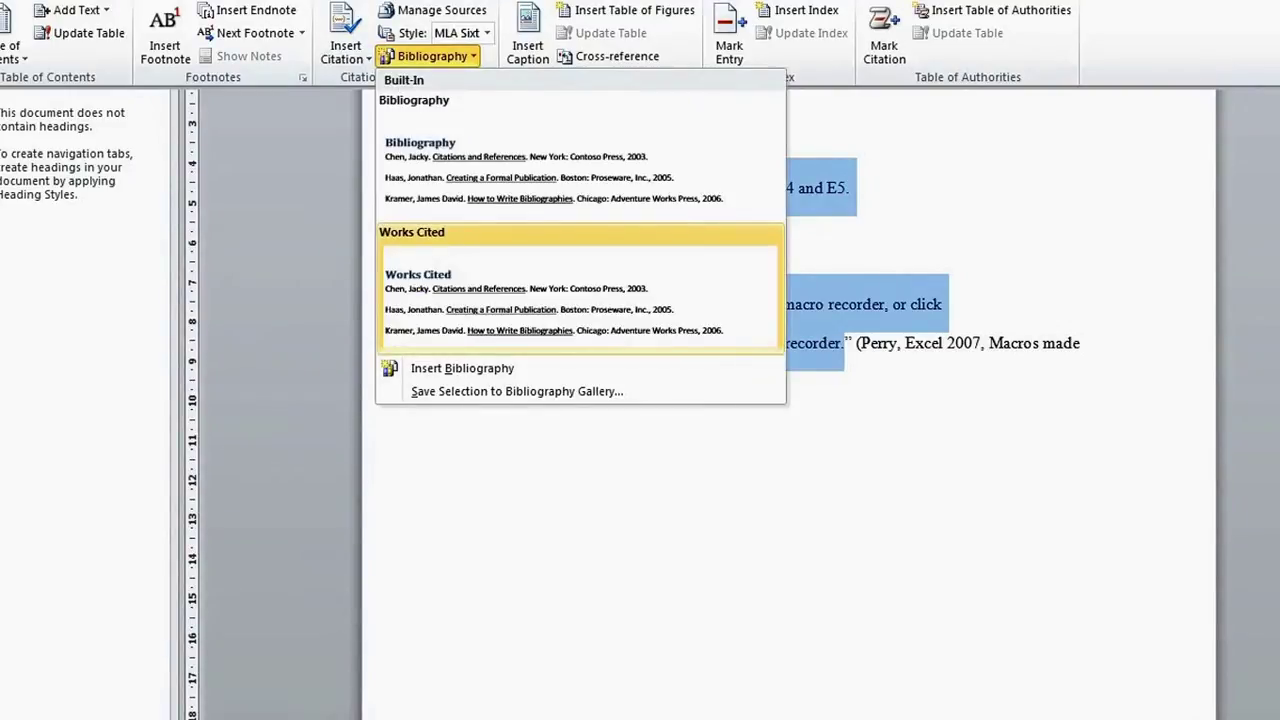
{"action": "left_click", "coordinate": [428, 275]}
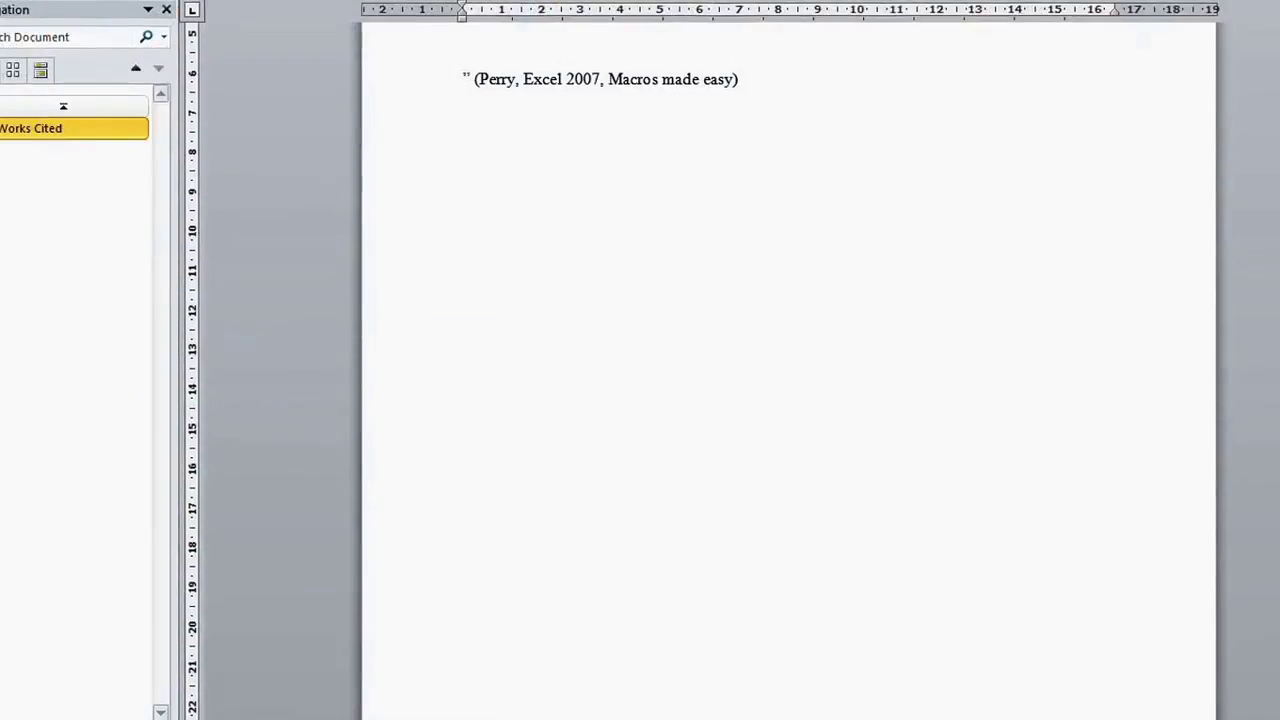
{"action": "scroll", "coordinate": [790, 360], "scroll_direction": "up", "scroll_amount": 3}
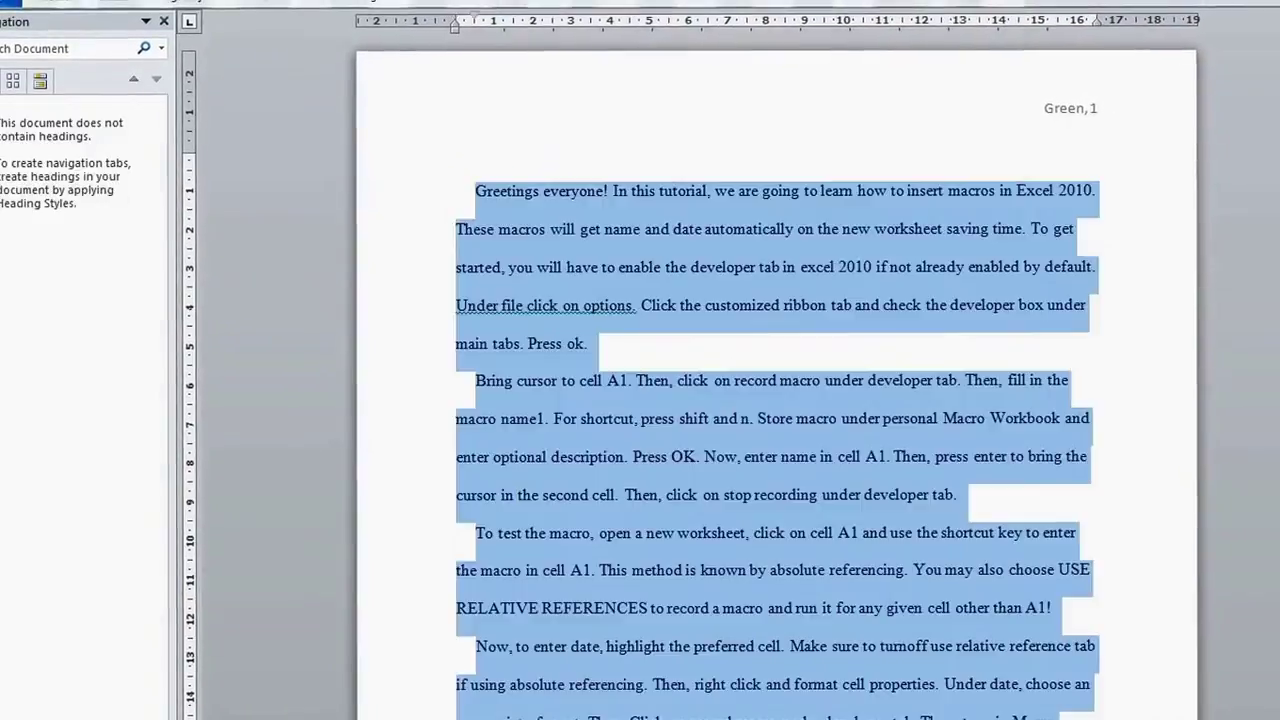
{"action": "scroll", "coordinate": [776, 400], "scroll_direction": "down", "scroll_amount": 5}
{"action": "scroll", "coordinate": [776, 400], "scroll_direction": "down", "scroll_amount": 10}
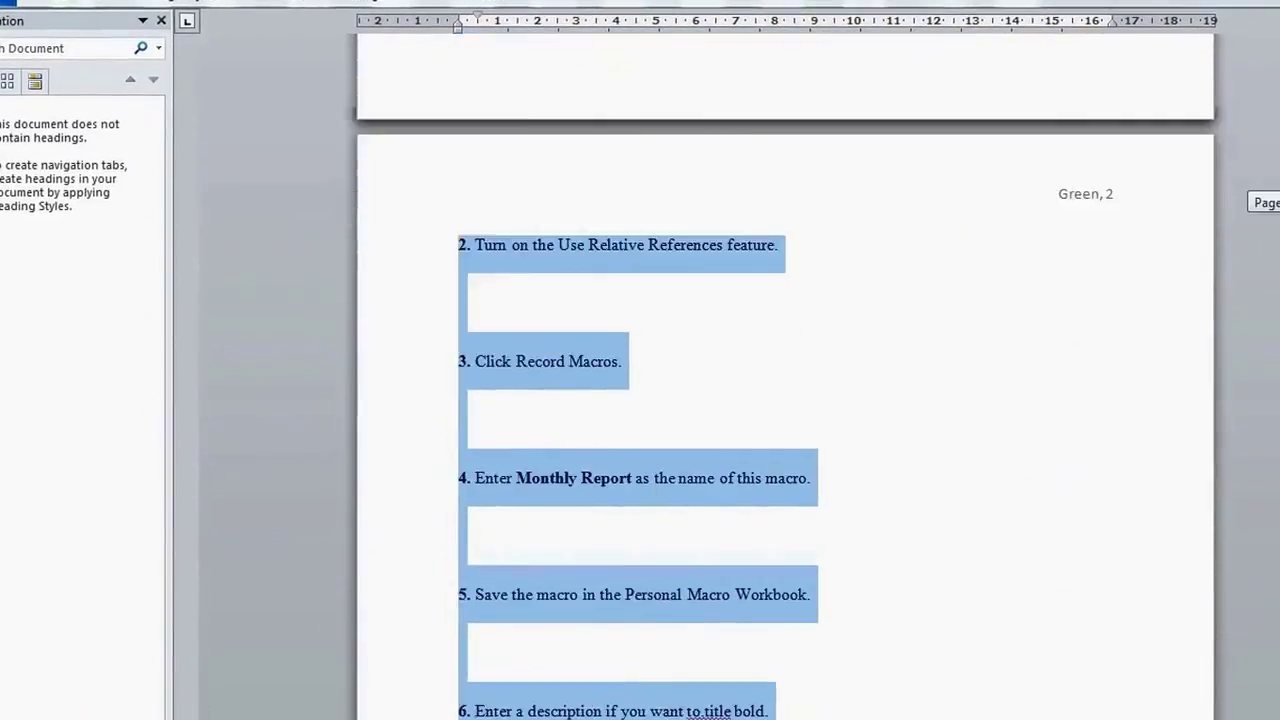
{"action": "scroll", "coordinate": [776, 400], "scroll_direction": "down", "scroll_amount": 15}
{"action": "scroll", "coordinate": [776, 400], "scroll_direction": "up", "scroll_amount": 3}
- Add a page break at the document's end to create blank page five
{"action": "key", "text": "ctrl+End"}
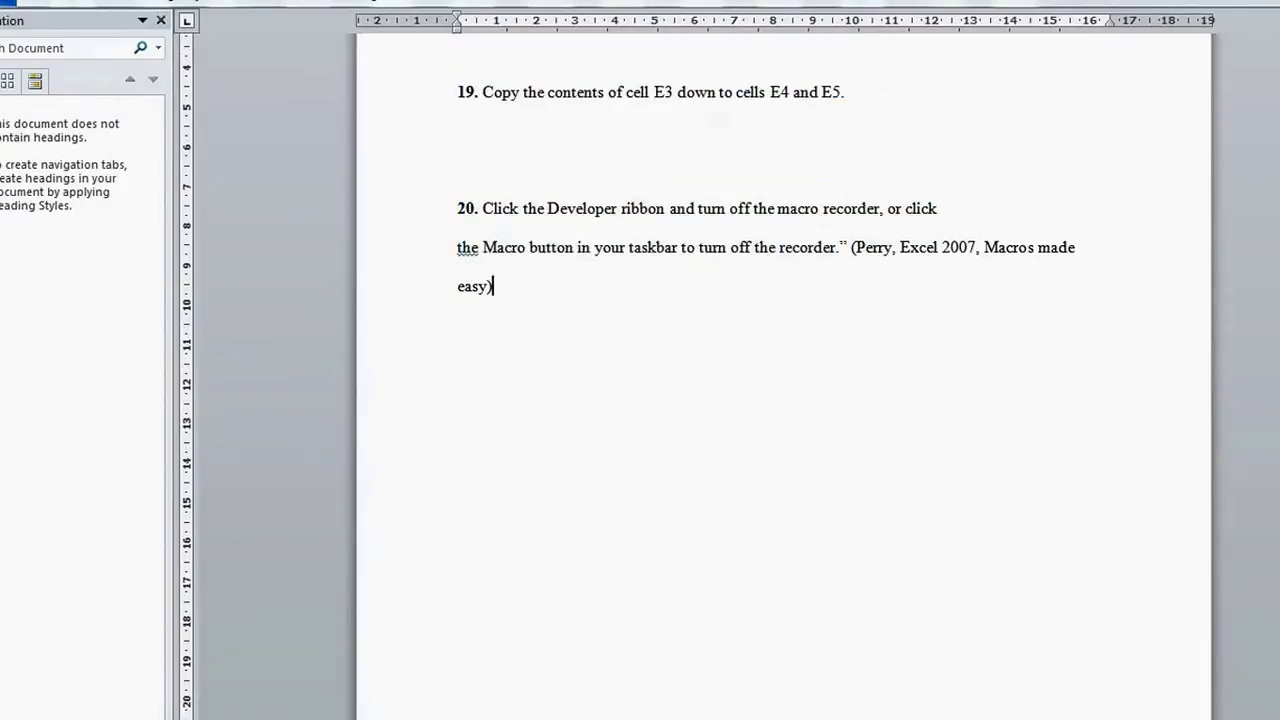
{"action": "key", "text": "alt+n"}
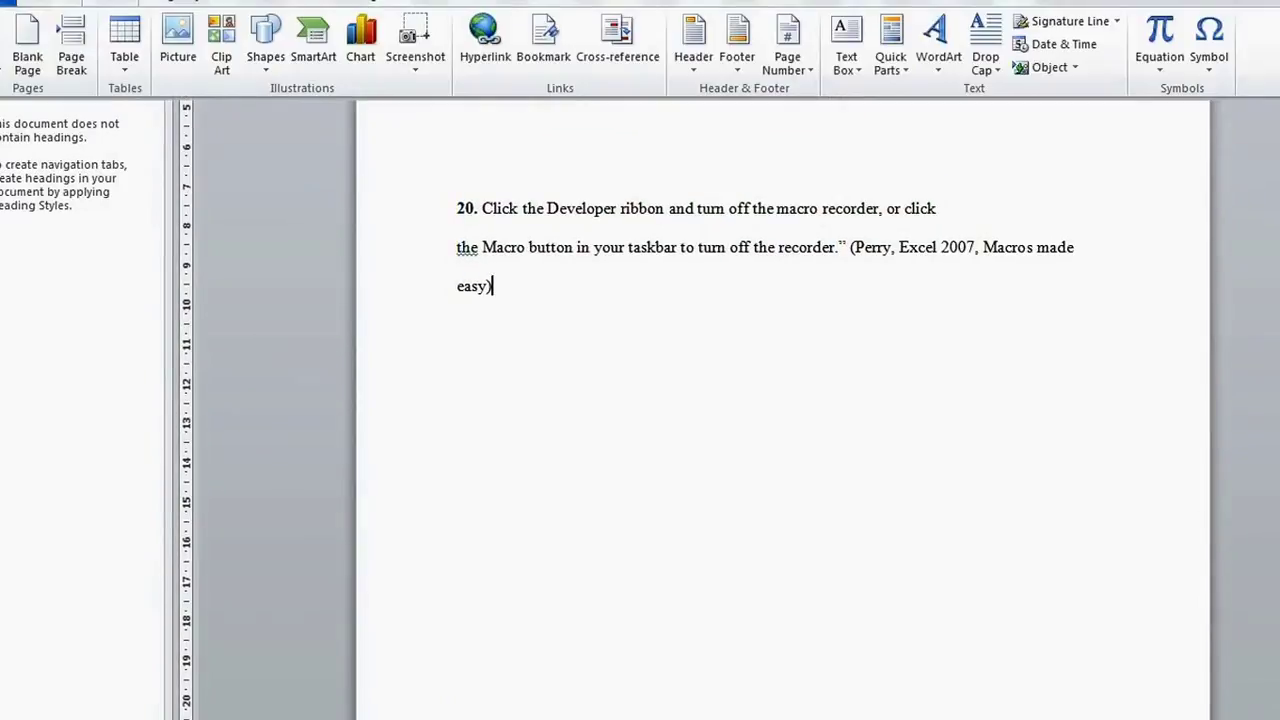
{"action": "key", "text": "b"}
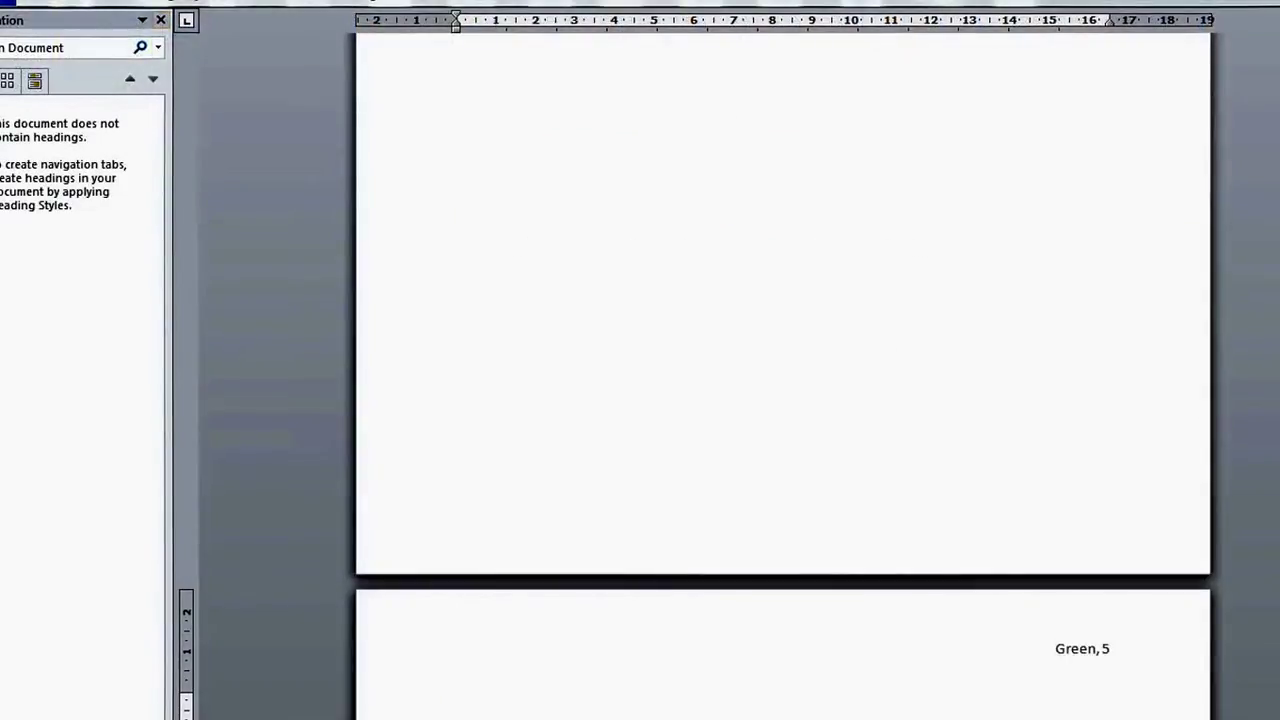
{"action": "key", "text": "alt+s"}
- Insert a Works Cited bibliography on the new fifth page
{"action": "key", "text": "b"}
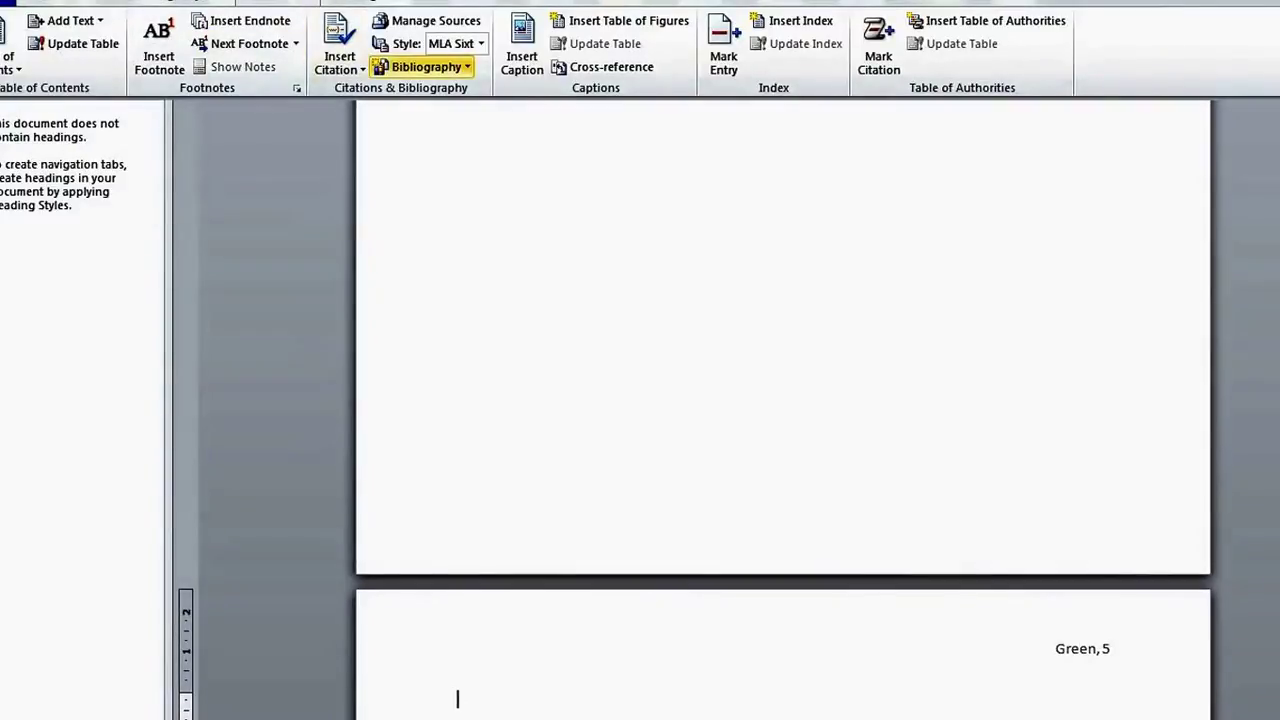
{"action": "key", "text": "Down"}
{"action": "key", "text": "Down"}
{"action": "key", "text": "Return"}
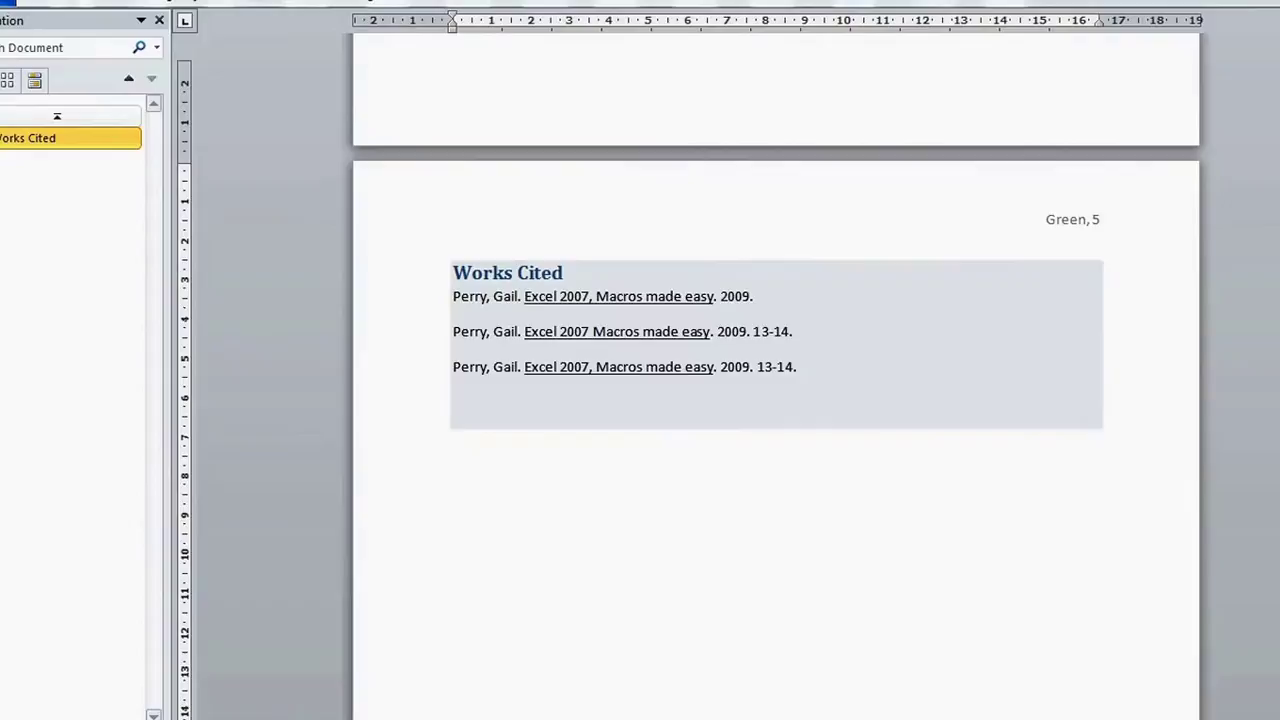
{"action": "key", "text": "ctrl+End"}
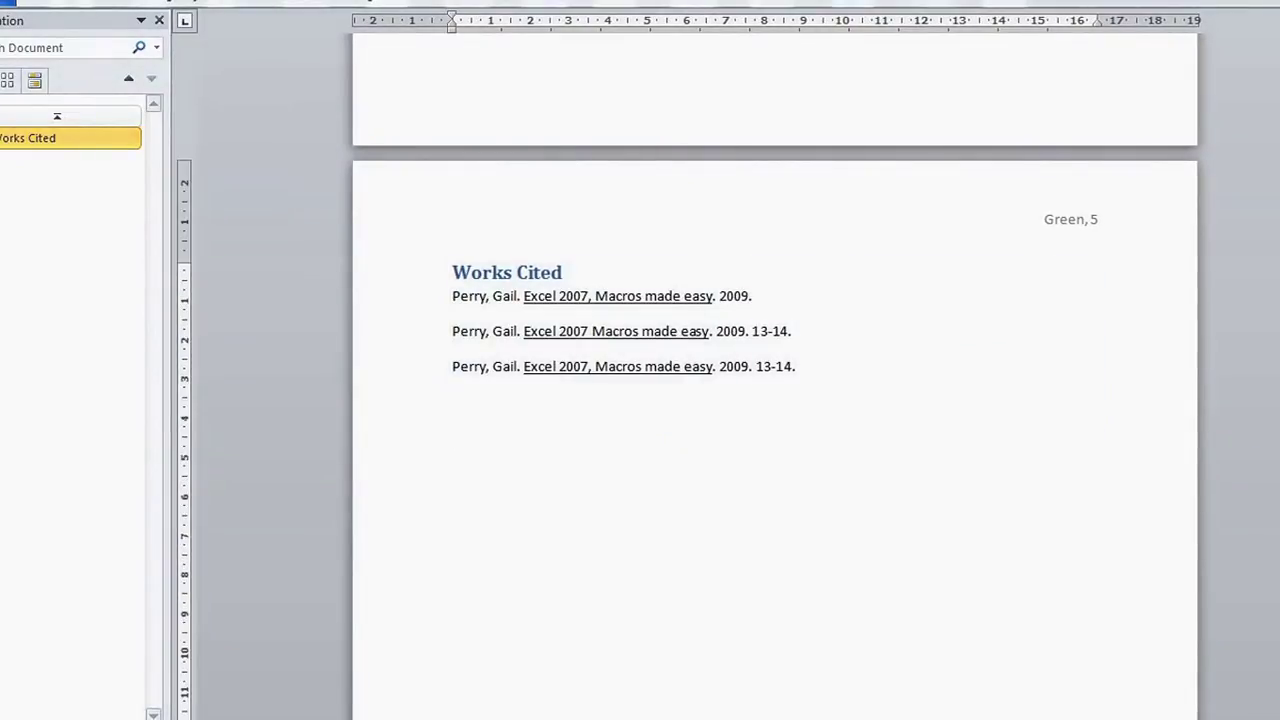
{"action": "key", "text": "alt+Tab"}
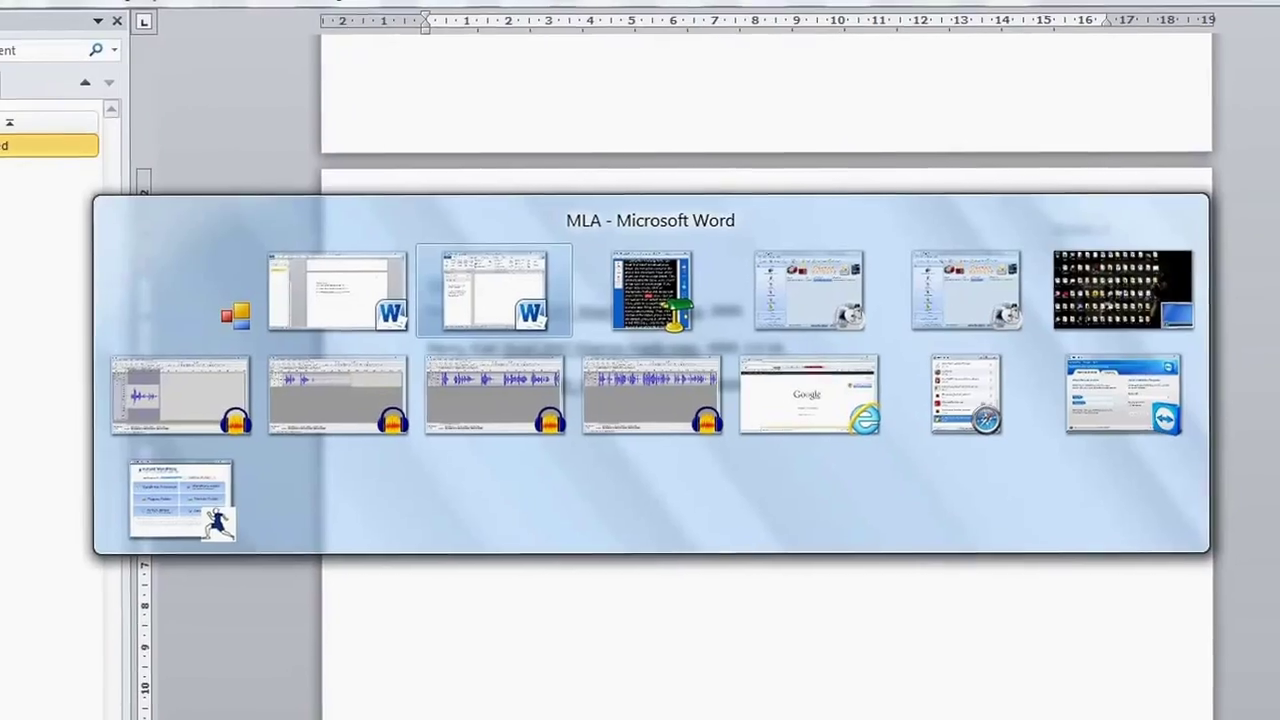
{"action": "key", "text": "alt+Tab"}
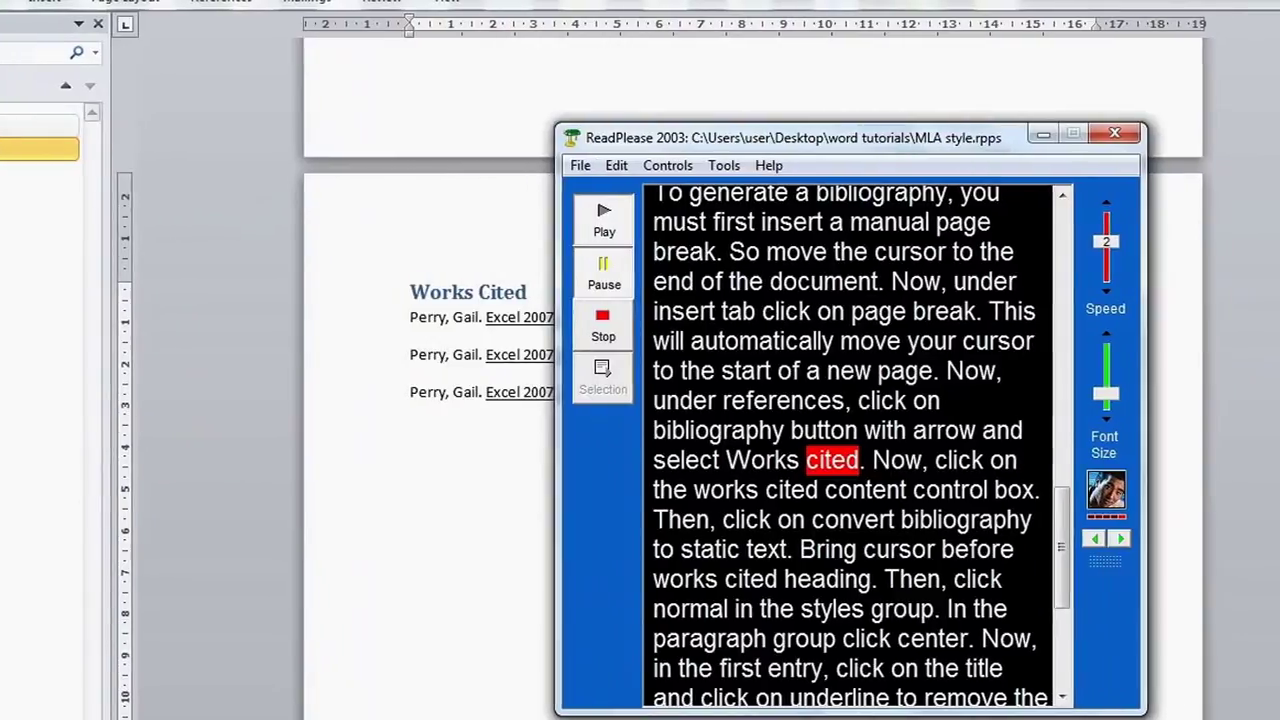
{"action": "key", "text": "alt+Tab"}
- Delete the two duplicate Perry entries, keeping the single pages 13-14 entry
{"action": "key", "text": "Up"}
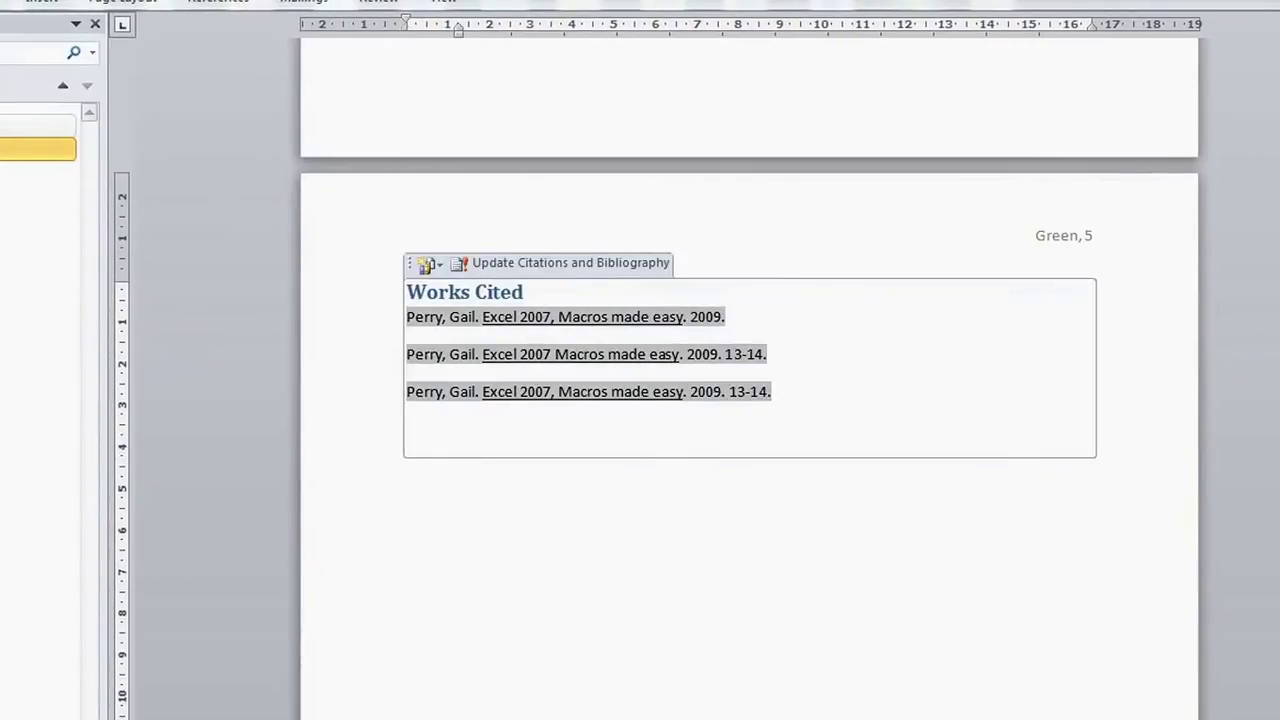
{"action": "key", "text": "shift+Down"}
{"action": "key", "text": "shift+Down"}
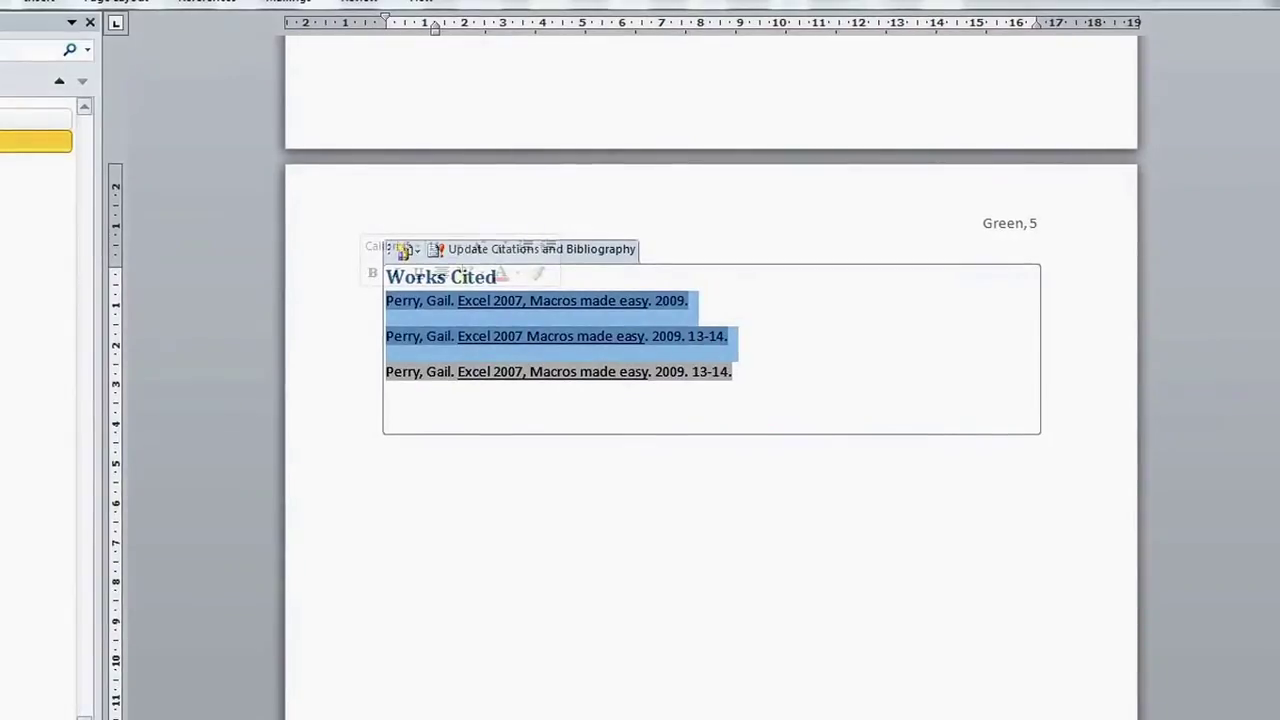
{"action": "key", "text": "Delete"}
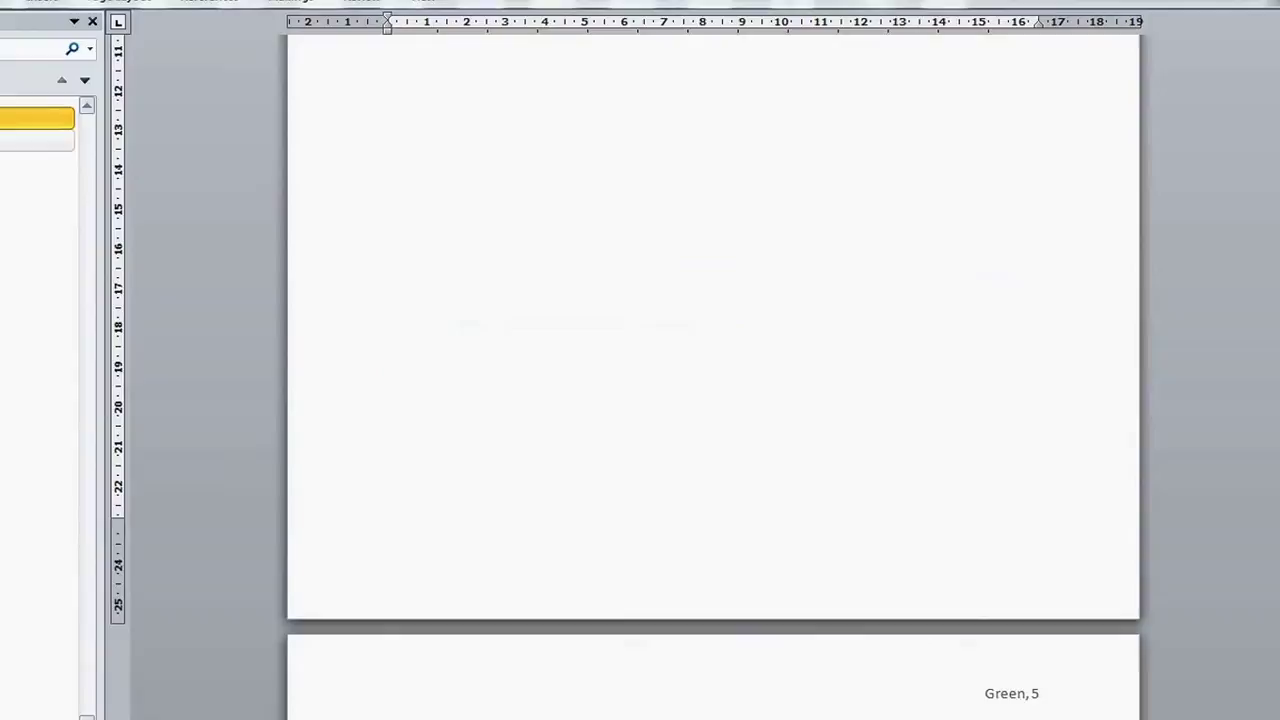
{"action": "scroll", "coordinate": [714, 400], "scroll_direction": "down", "scroll_amount": 3}
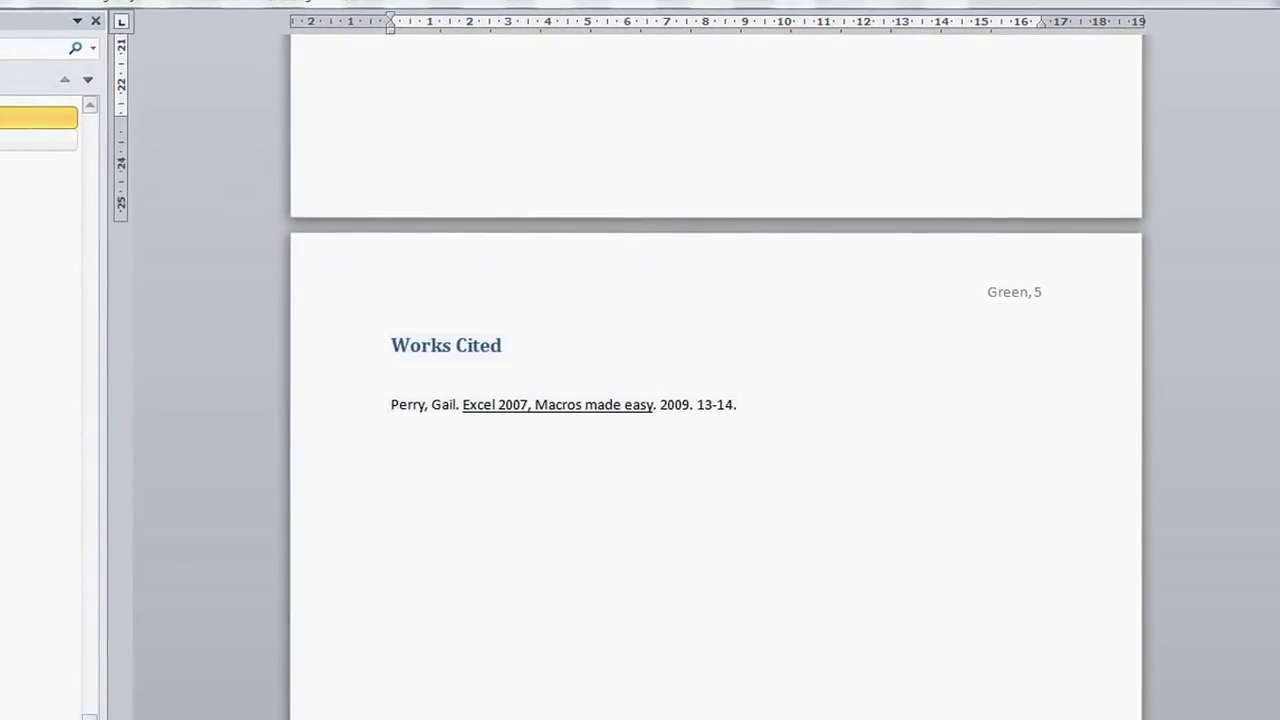
{"action": "key", "text": "alt+Tab"}
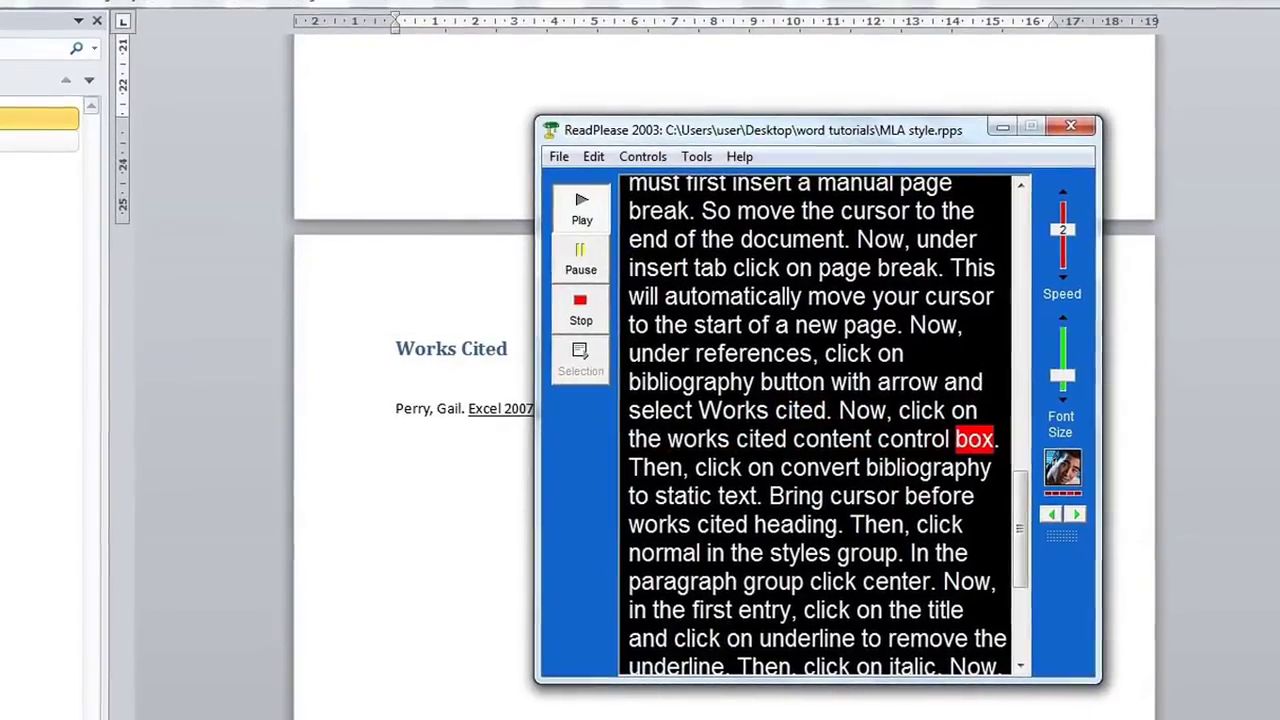
- Convert the Works Cited bibliography to static text via its content-control menu
{"action": "key", "text": "alt+Tab"}
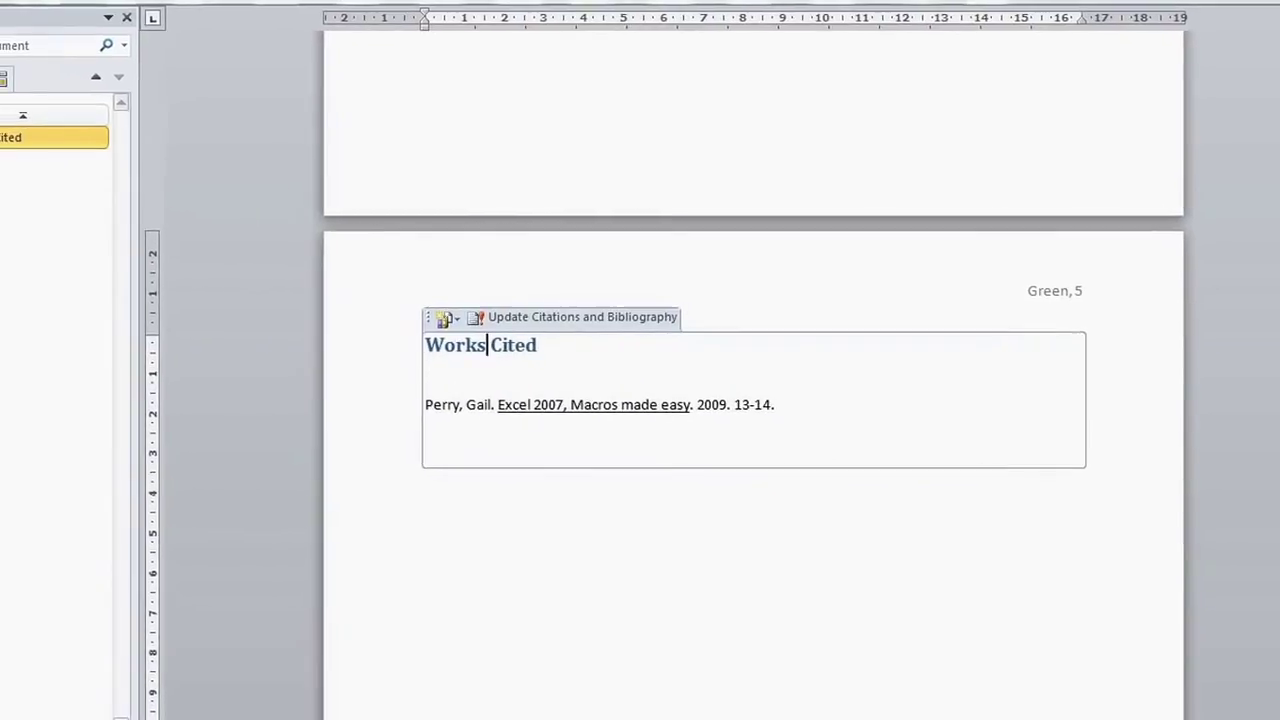
{"action": "key", "text": "alt+Tab"}
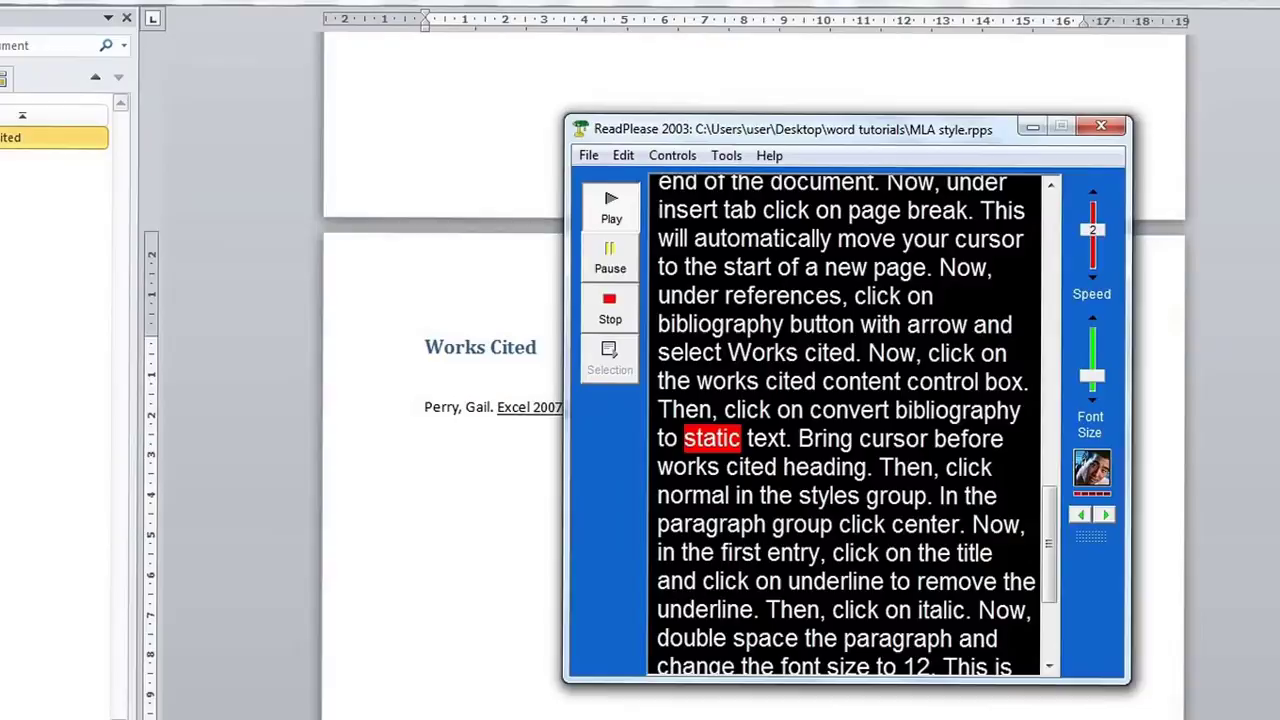
{"action": "key", "text": "alt+Tab"}
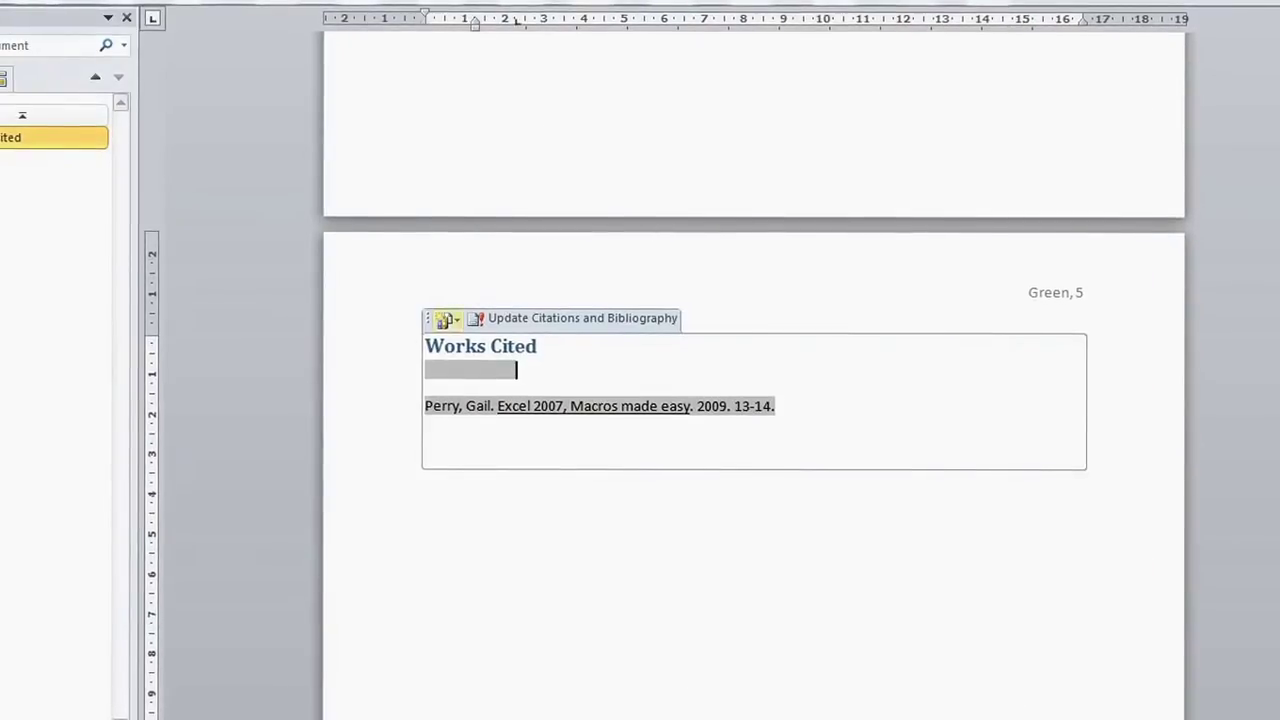
{"action": "left_click", "coordinate": [447, 319]}
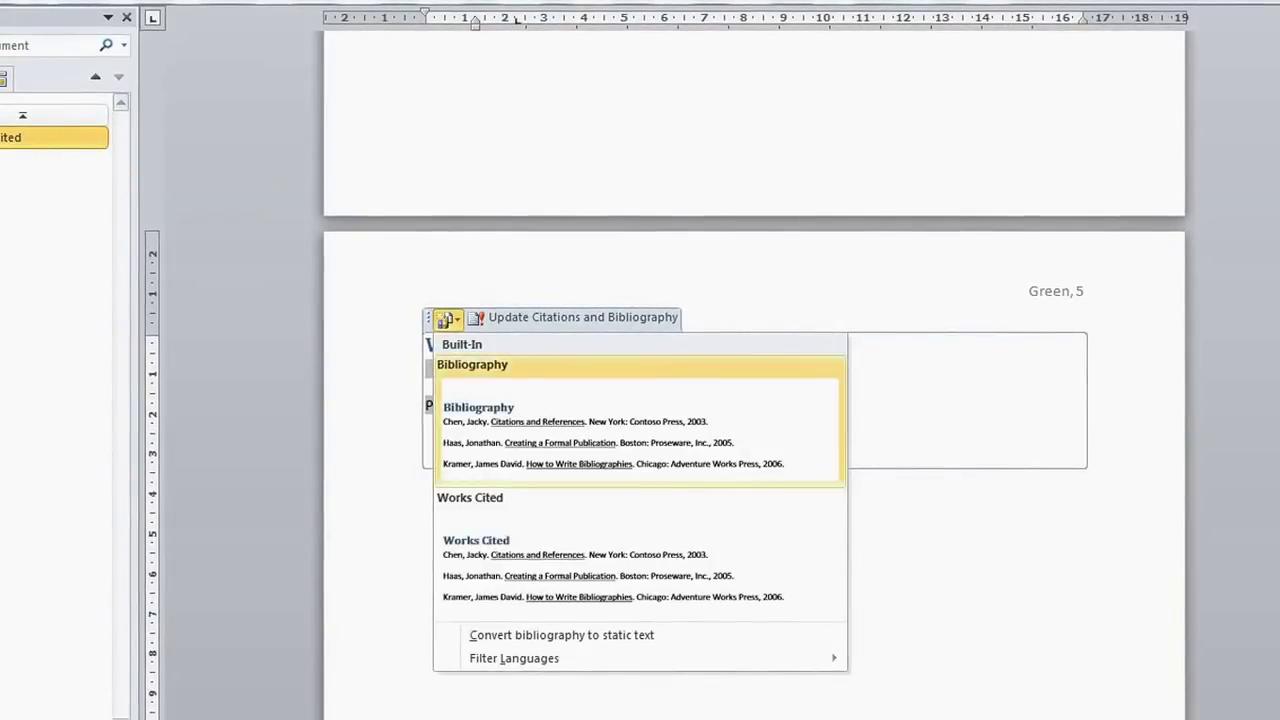
{"action": "left_click", "coordinate": [560, 634]}
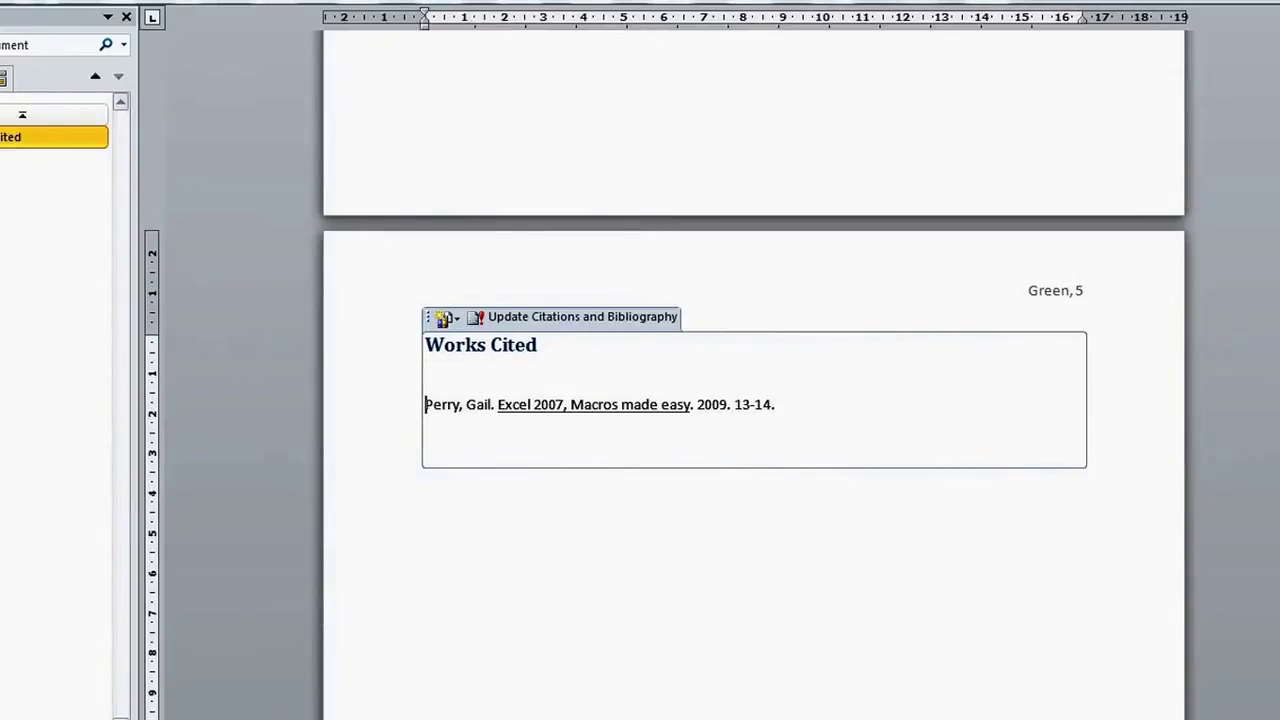
- Remove the blank line so the Perry entry sits directly under the heading
{"action": "key", "text": "BackSpace"}
{"action": "key", "text": "ctrl+z"}
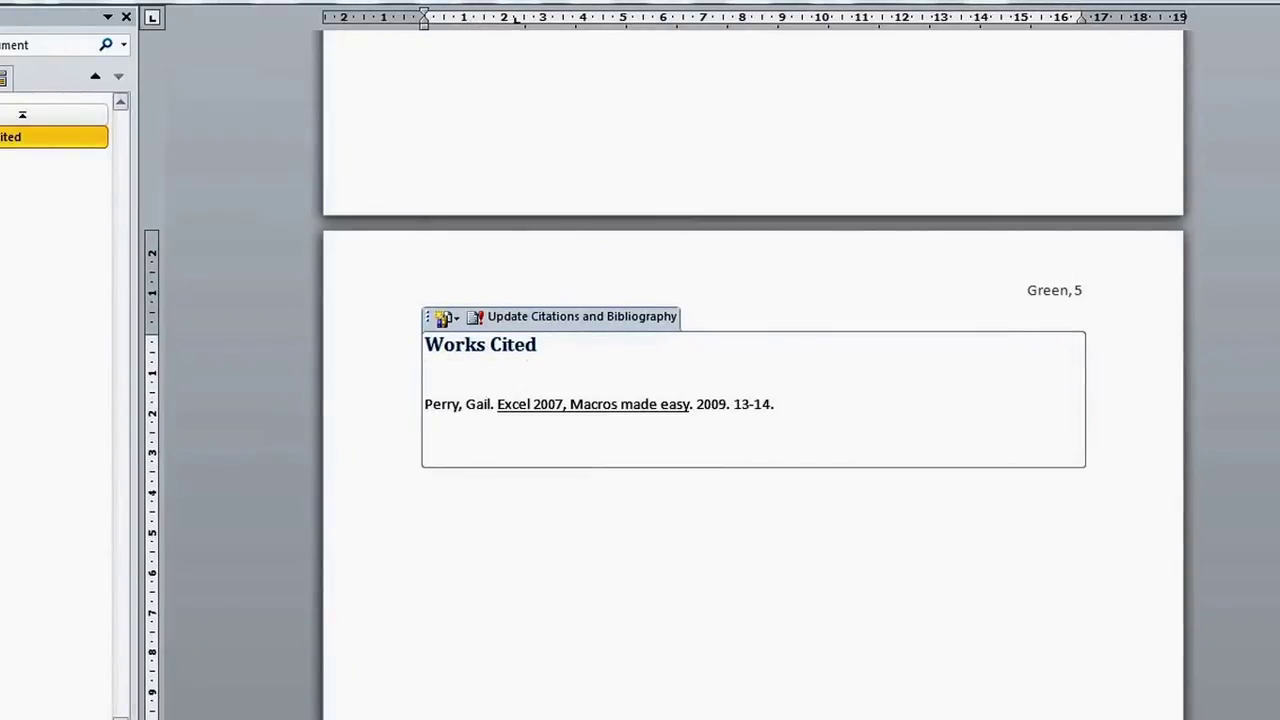
{"action": "key", "text": "BackSpace"}
{"action": "key", "text": "BackSpace"}
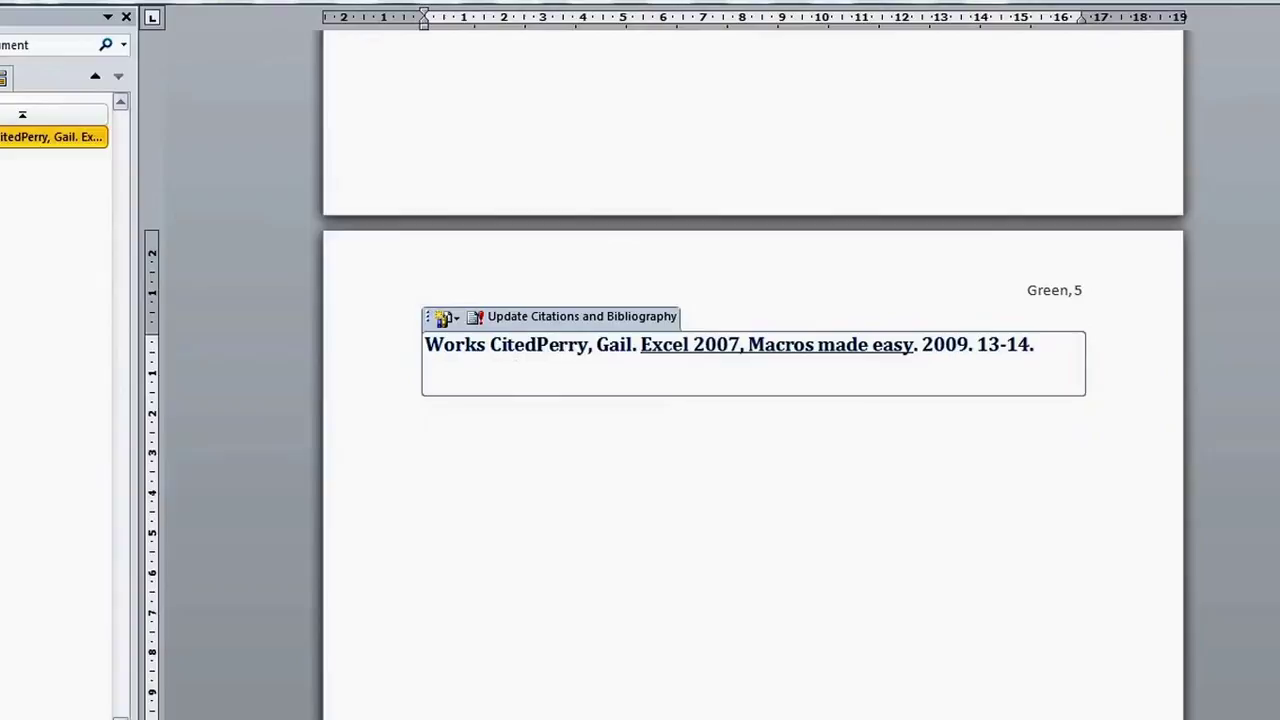
{"action": "key", "text": "ctrl+z"}
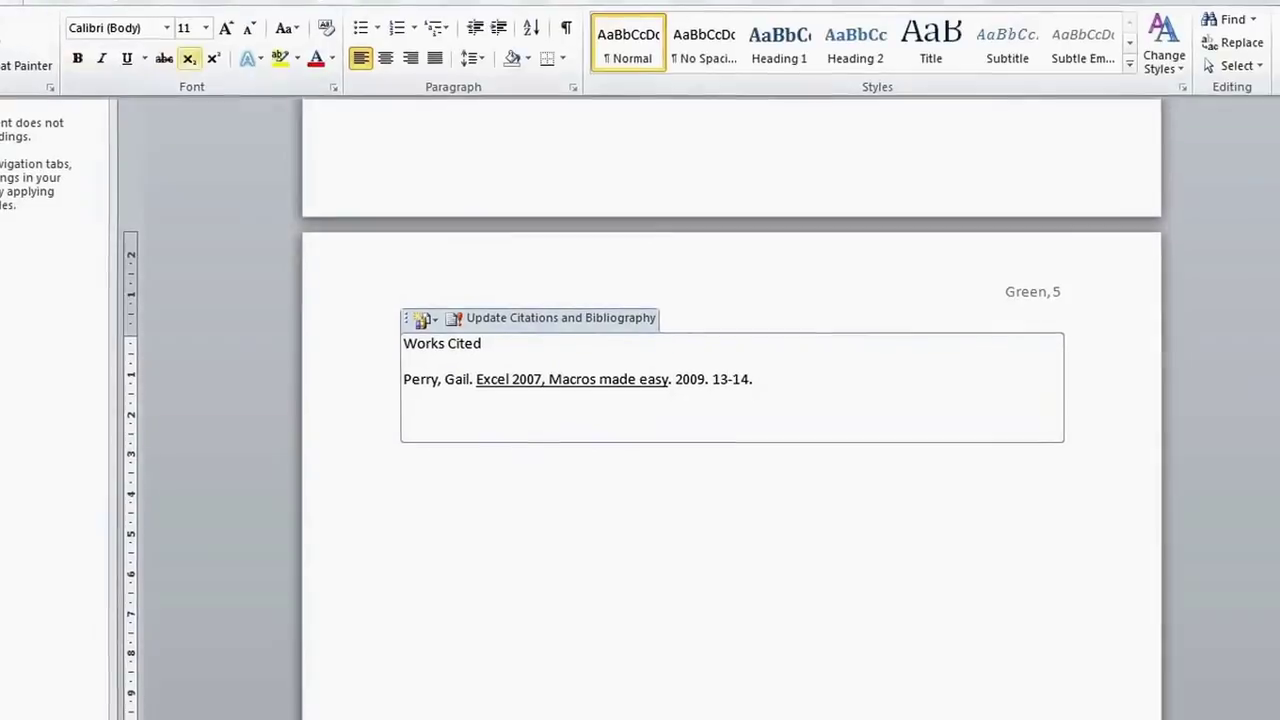
- Center the Works Cited heading and make it bold
{"action": "key", "text": "ctrl+e"}
{"action": "left_click_drag", "start_coordinate": [766, 341], "coordinate": [688, 341]}
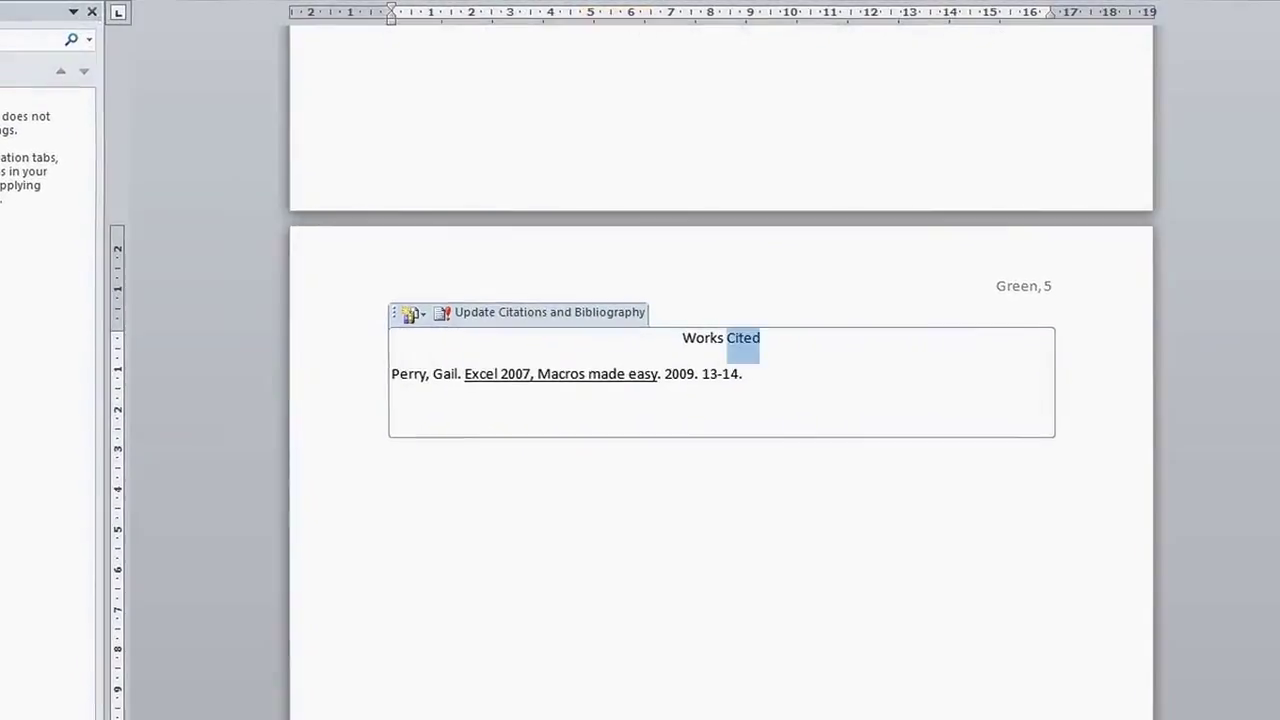
{"action": "key", "text": "ctrl+b"}
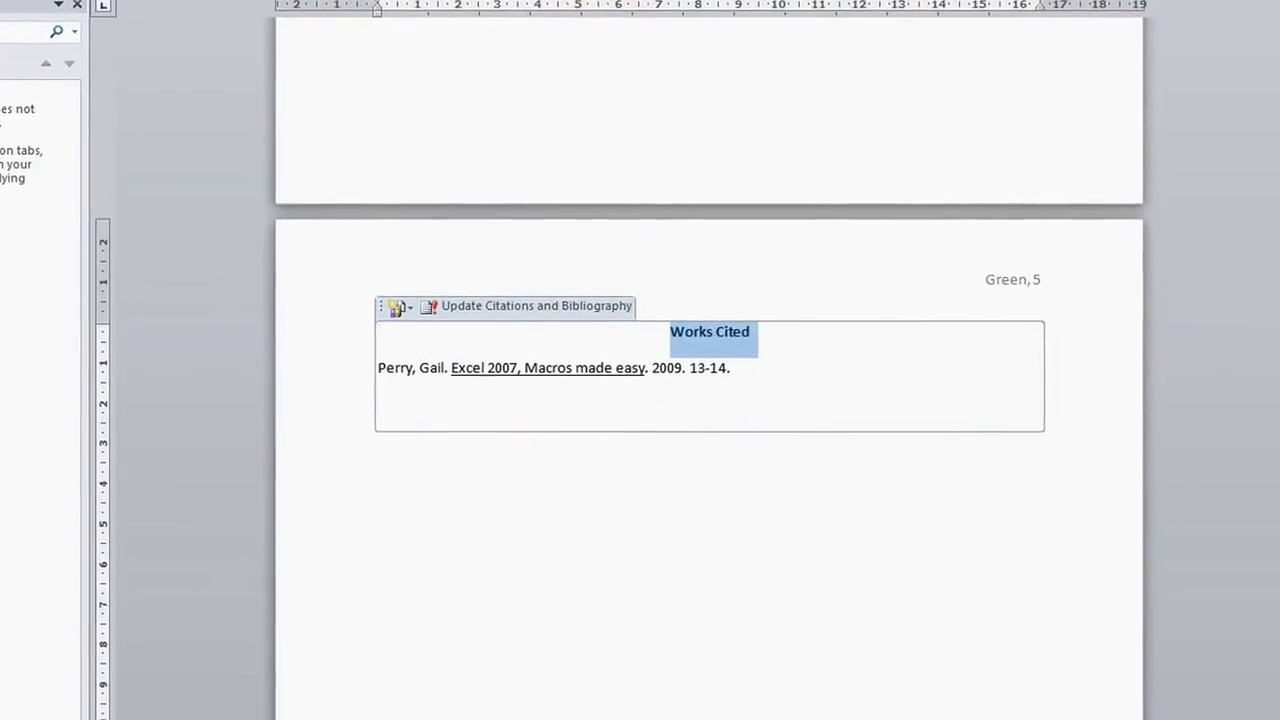
{"action": "key", "text": "Down"}
{"action": "key", "text": "Down"}
{"action": "key", "text": "alt+Tab"}
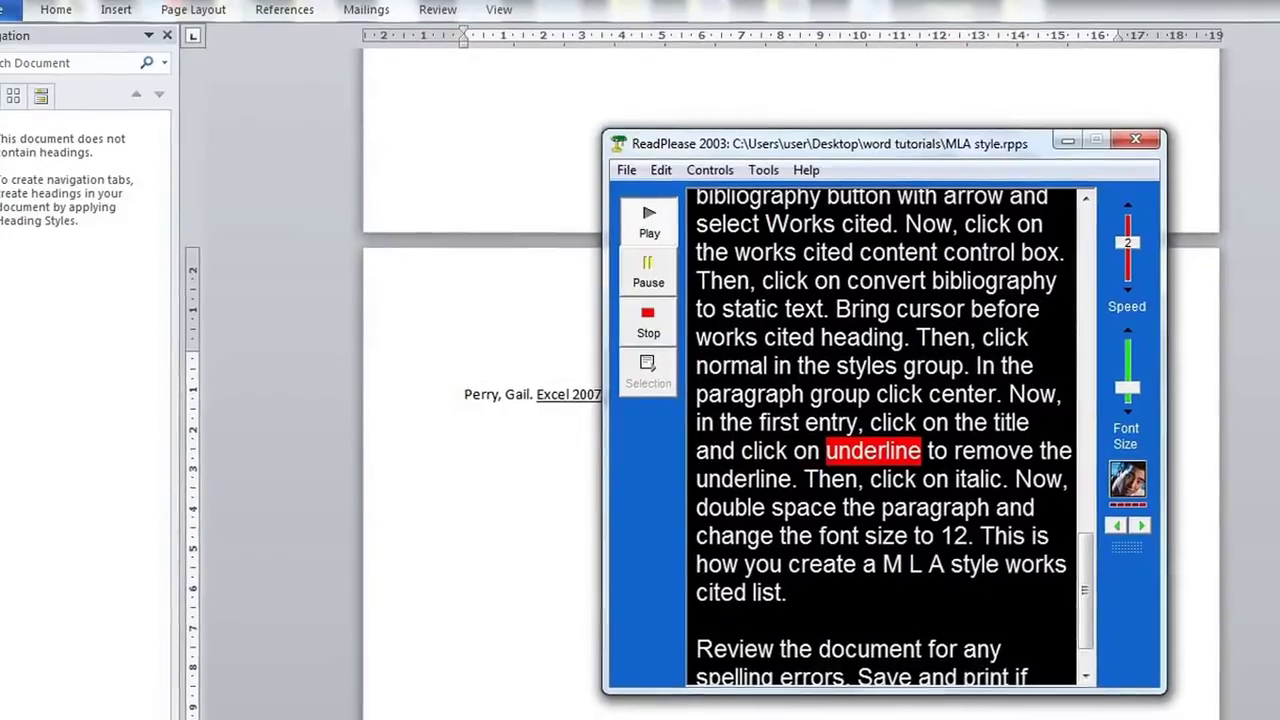
- Return to the Word document from the ReadPlease window
{"action": "key", "text": "alt+Tab"}
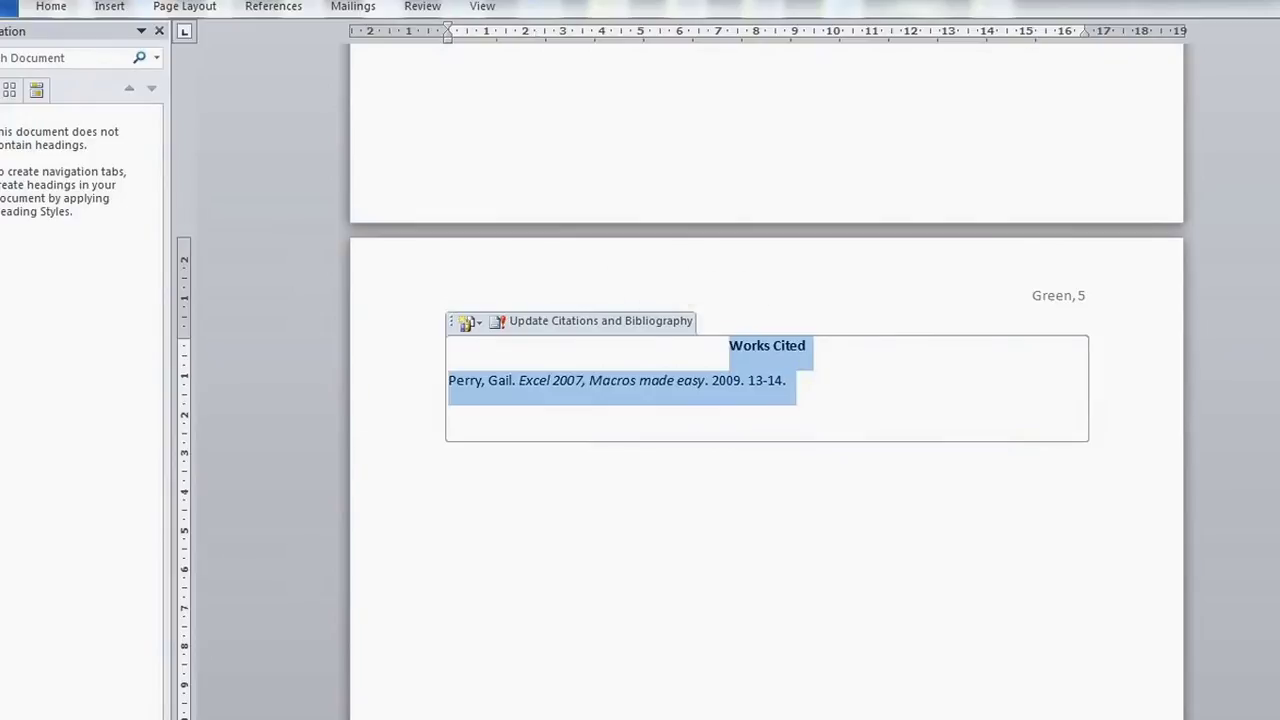
- Set double line spacing on the Works Cited heading and Perry entry
{"action": "right_click", "coordinate": [725, 371]}
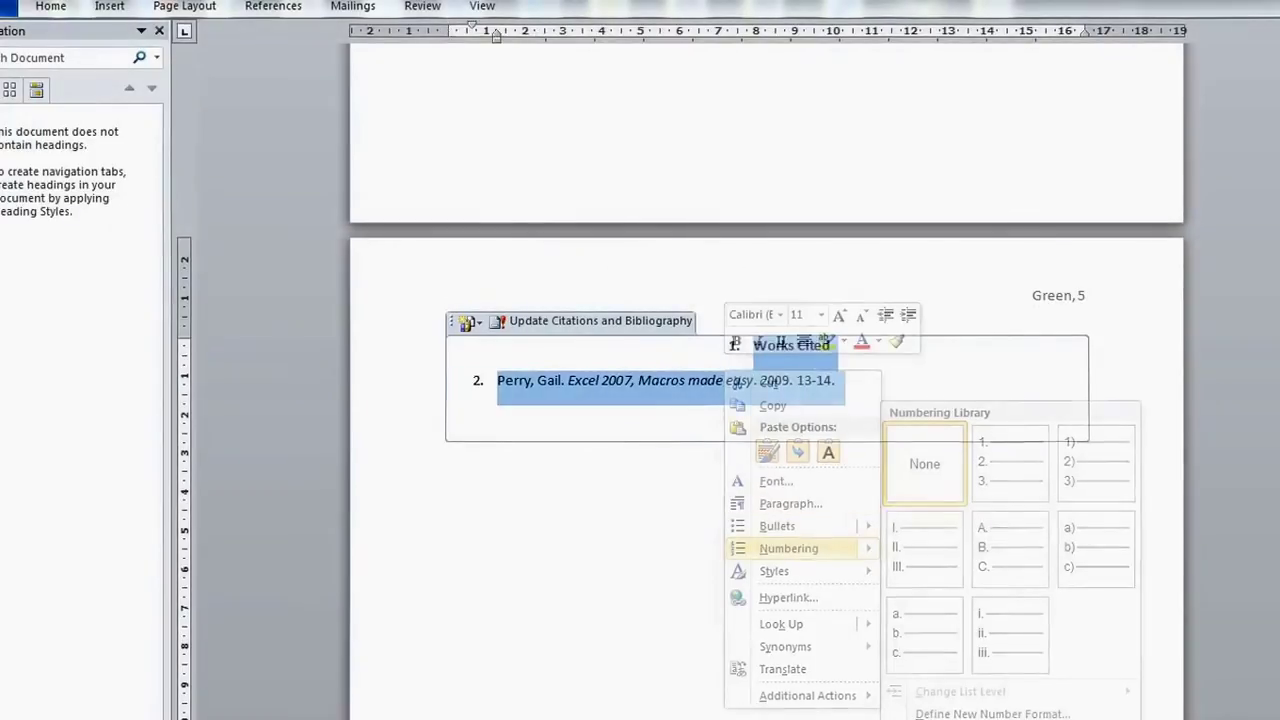
{"action": "left_click", "coordinate": [1005, 462]}
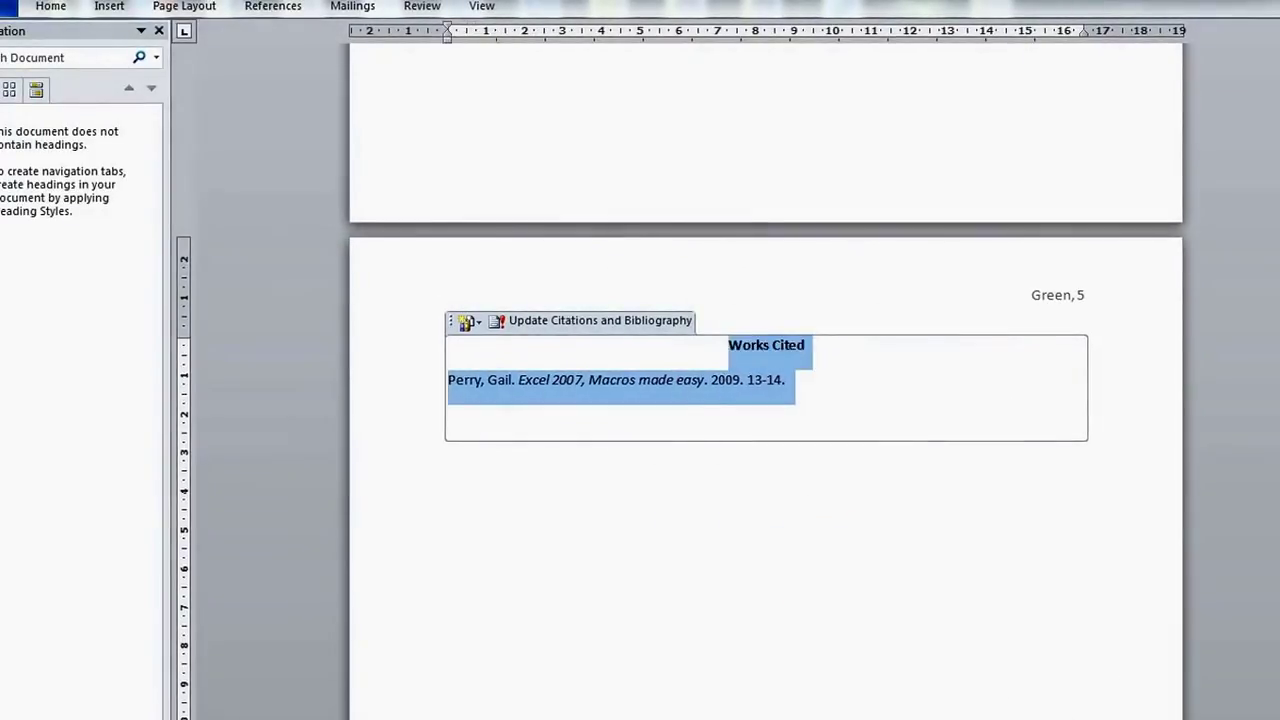
{"action": "right_click", "coordinate": [762, 369]}
{"action": "left_click", "coordinate": [827, 501]}
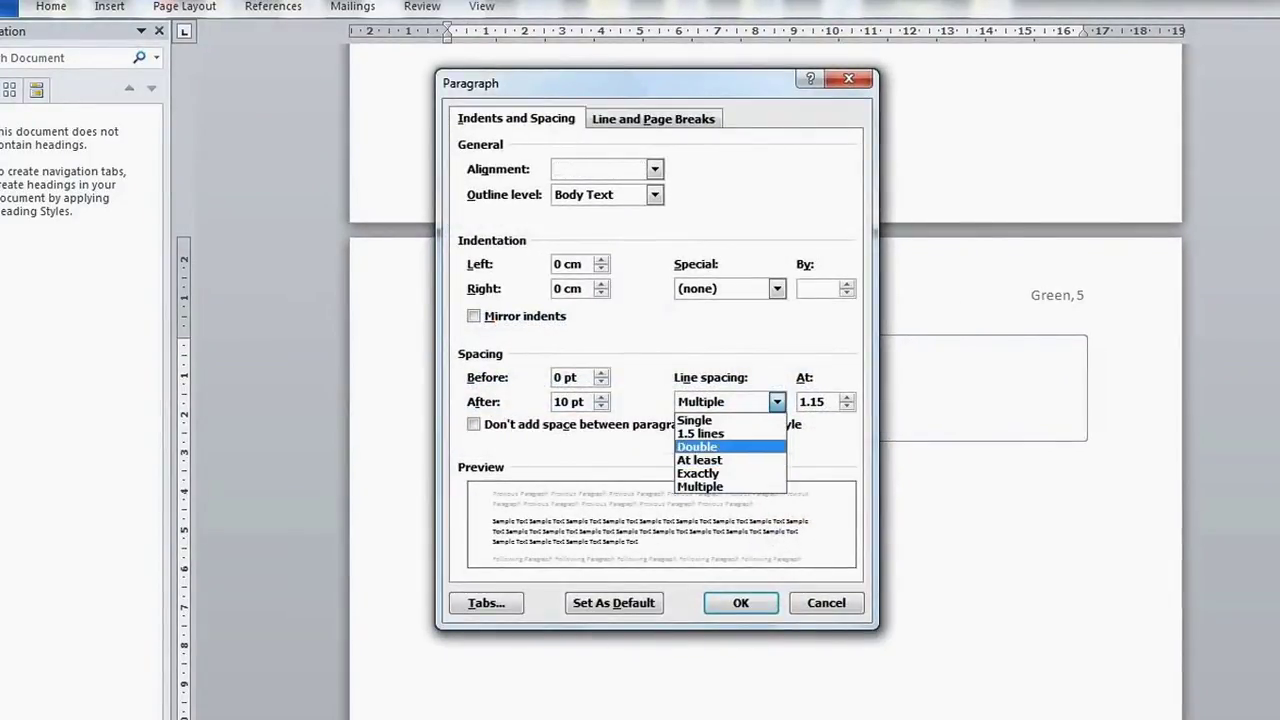
{"action": "key", "text": "Return"}
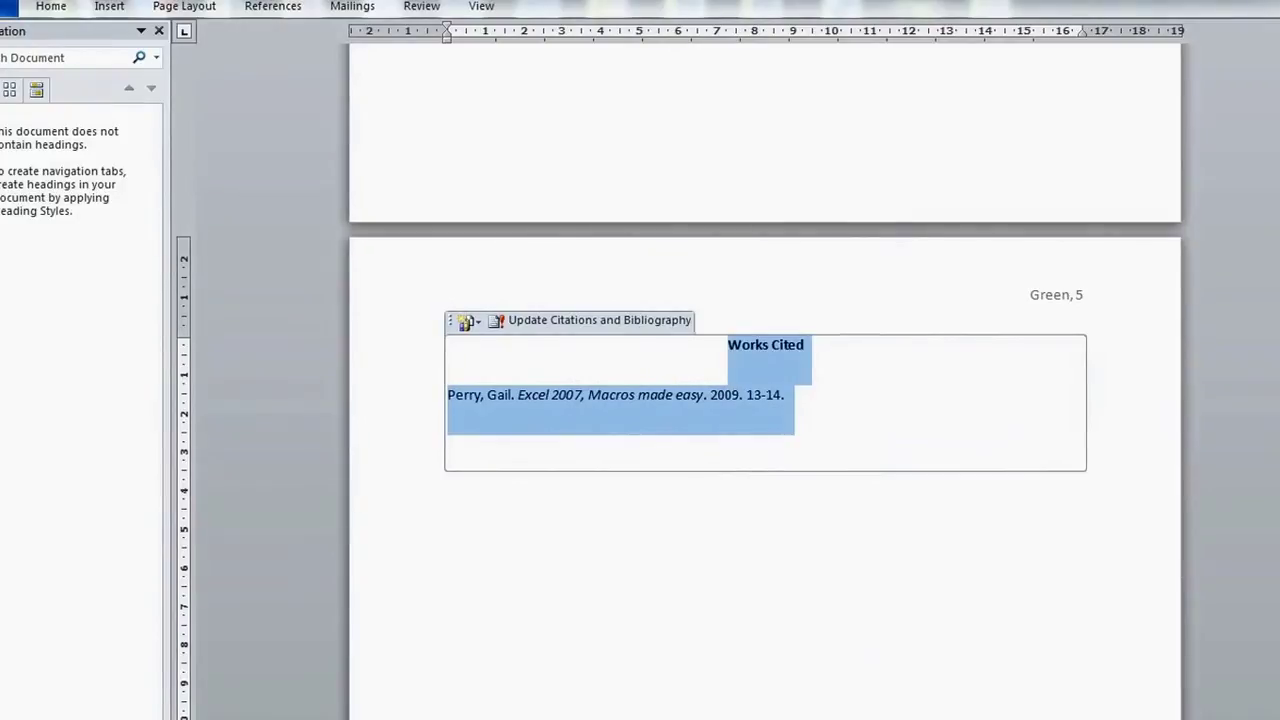
- Set the Works Cited text to 12-point font and deselect it
{"action": "left_click", "coordinate": [51, 6]}
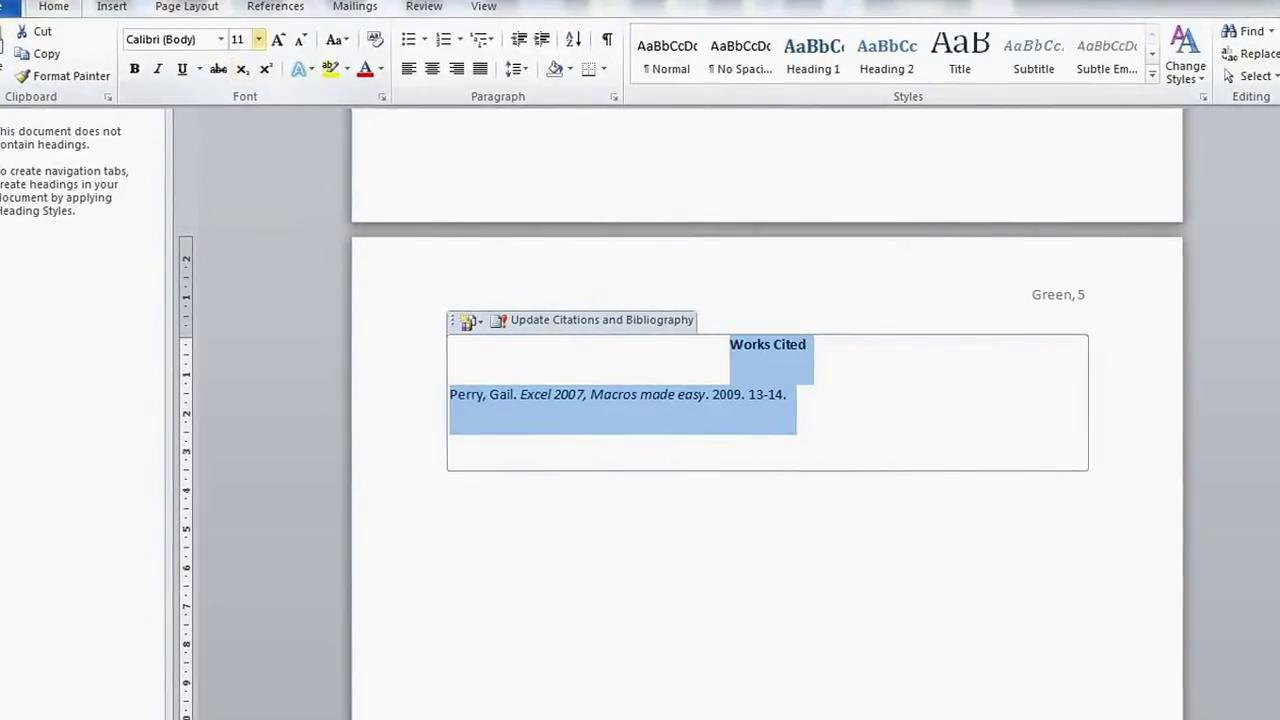
{"action": "left_click", "coordinate": [259, 39]}
{"action": "key", "text": "Escape"}
{"action": "key", "text": "Escape"}
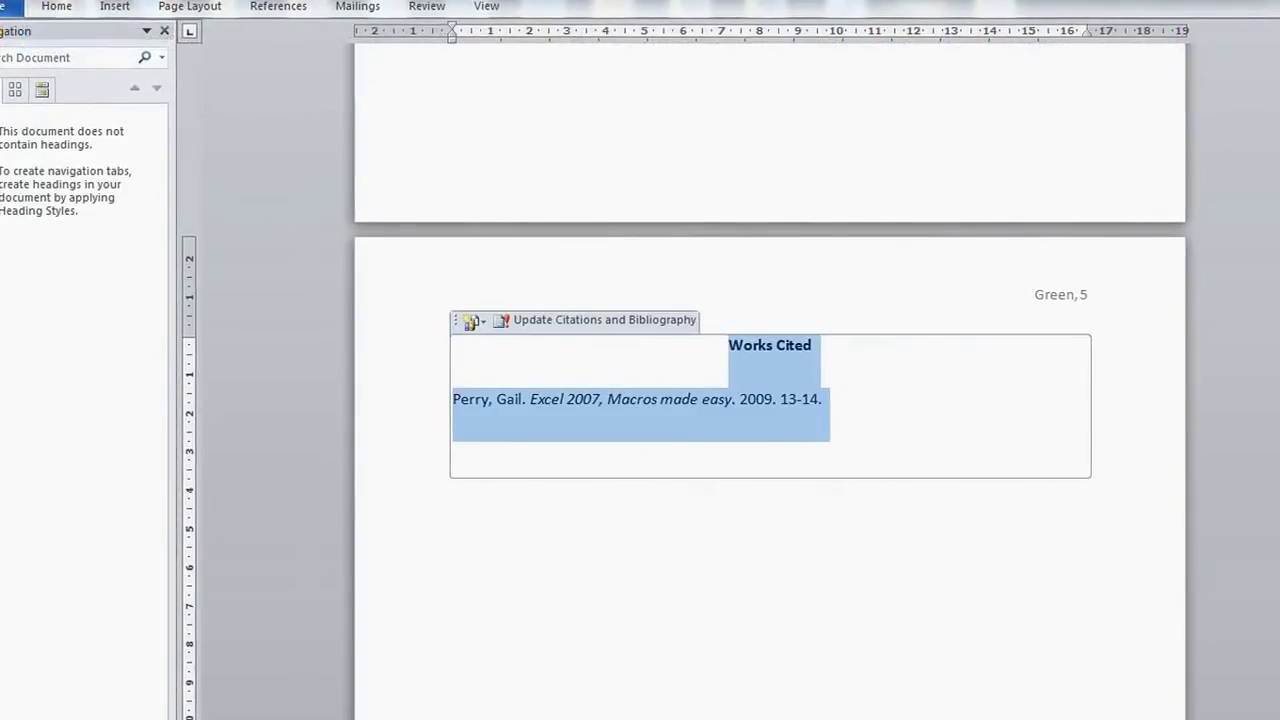
{"action": "left_click", "coordinate": [463, 495]}
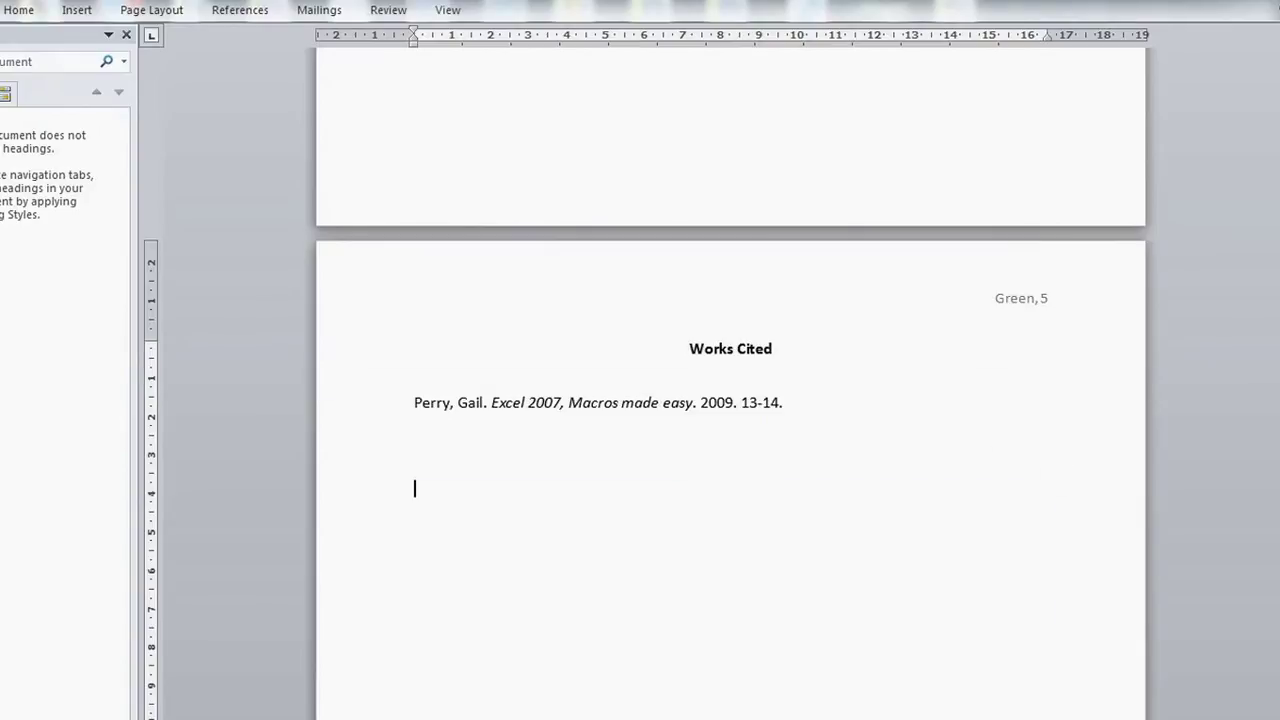
- Scroll up through the essay to page 1, then back down to the Works Cited page
{"action": "scroll", "coordinate": [730, 380], "scroll_direction": "up", "scroll_amount": 2}
{"action": "scroll", "coordinate": [730, 380], "scroll_direction": "up", "scroll_amount": 8}
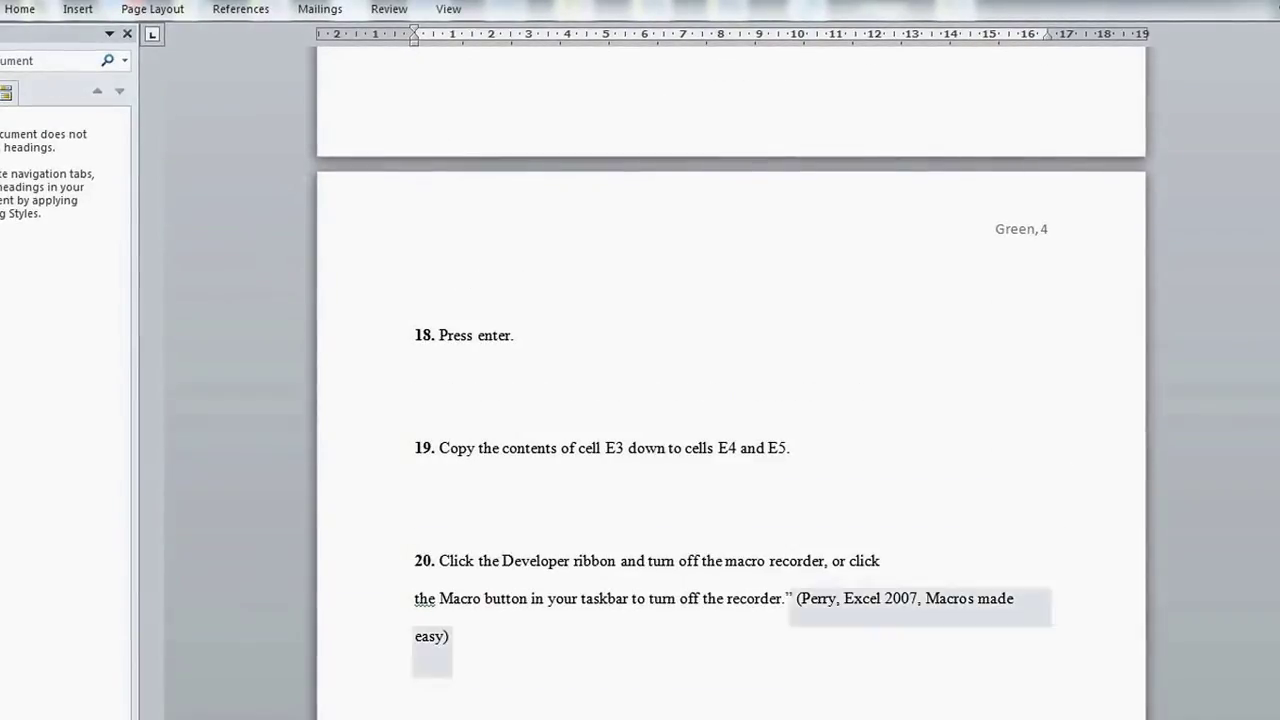
{"action": "scroll", "coordinate": [730, 380], "scroll_direction": "up", "scroll_amount": 1}
{"action": "scroll", "coordinate": [730, 380], "scroll_direction": "up", "scroll_amount": 6}
{"action": "scroll", "coordinate": [730, 380], "scroll_direction": "up", "scroll_amount": 7}
{"action": "scroll", "coordinate": [730, 380], "scroll_direction": "up", "scroll_amount": 5}
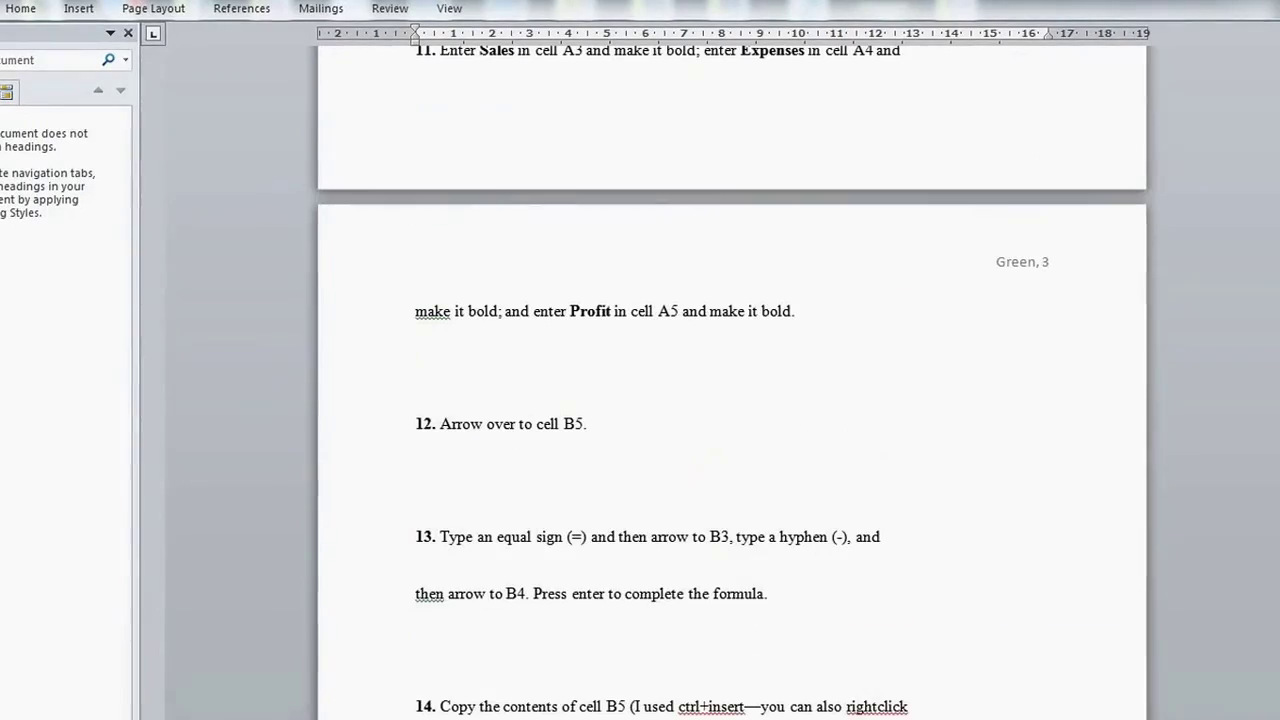
{"action": "scroll", "coordinate": [730, 380], "scroll_direction": "up", "scroll_amount": 8}
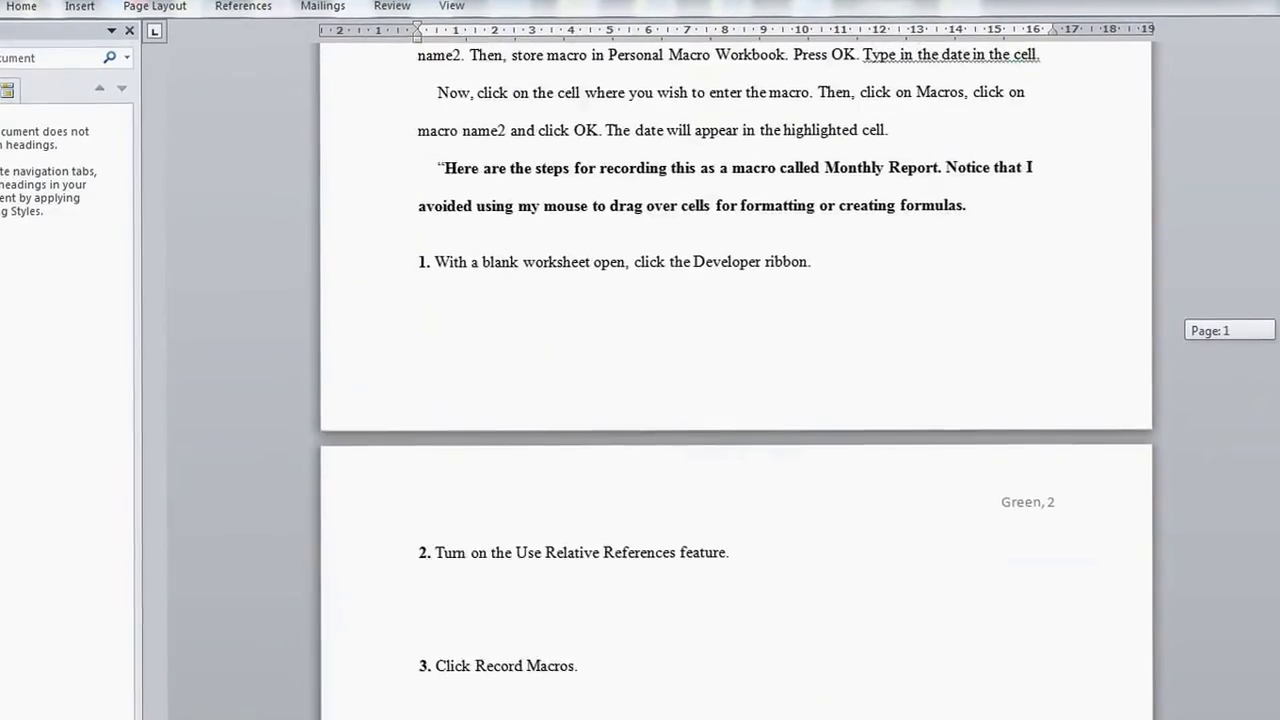
{"action": "scroll", "coordinate": [730, 380], "scroll_direction": "up", "scroll_amount": 10}
{"action": "scroll", "coordinate": [735, 380], "scroll_direction": "up", "scroll_amount": 3}
{"action": "scroll", "coordinate": [735, 380], "scroll_direction": "down", "scroll_amount": 3}
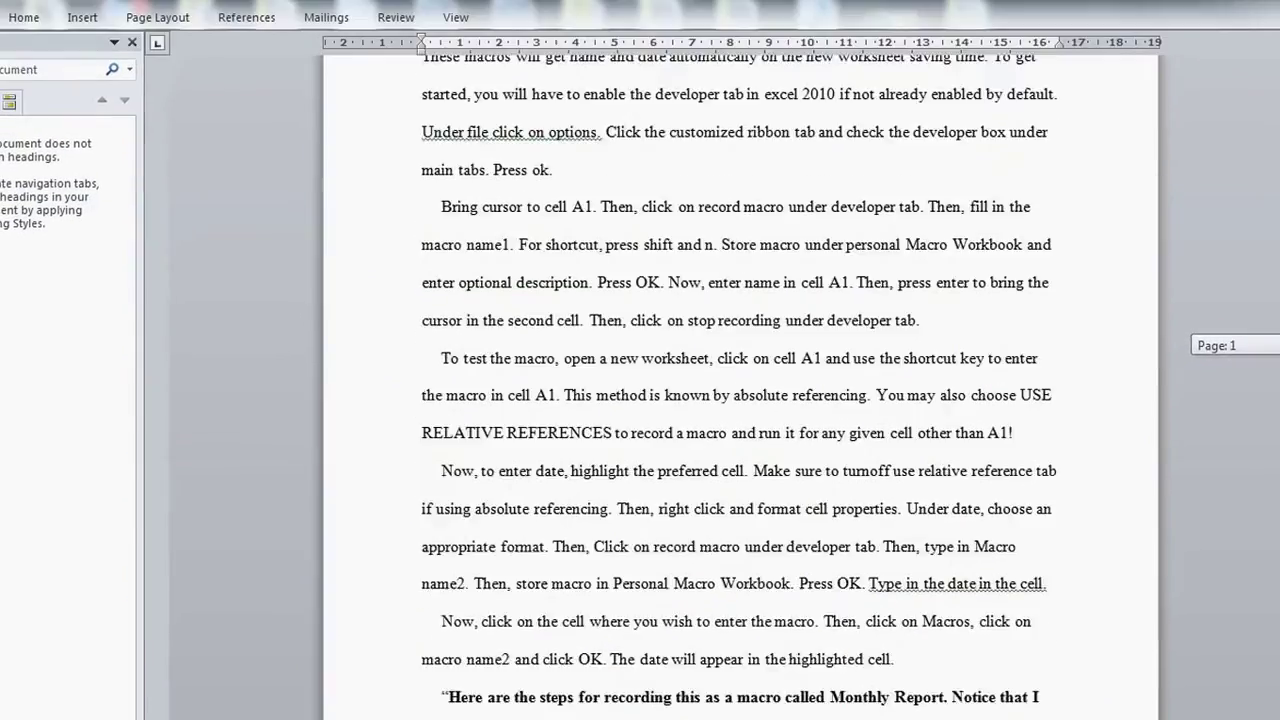
{"action": "scroll", "coordinate": [735, 380], "scroll_direction": "down", "scroll_amount": 9}
{"action": "scroll", "coordinate": [735, 380], "scroll_direction": "up", "scroll_amount": 5}
{"action": "scroll", "coordinate": [735, 380], "scroll_direction": "up", "scroll_amount": 10}
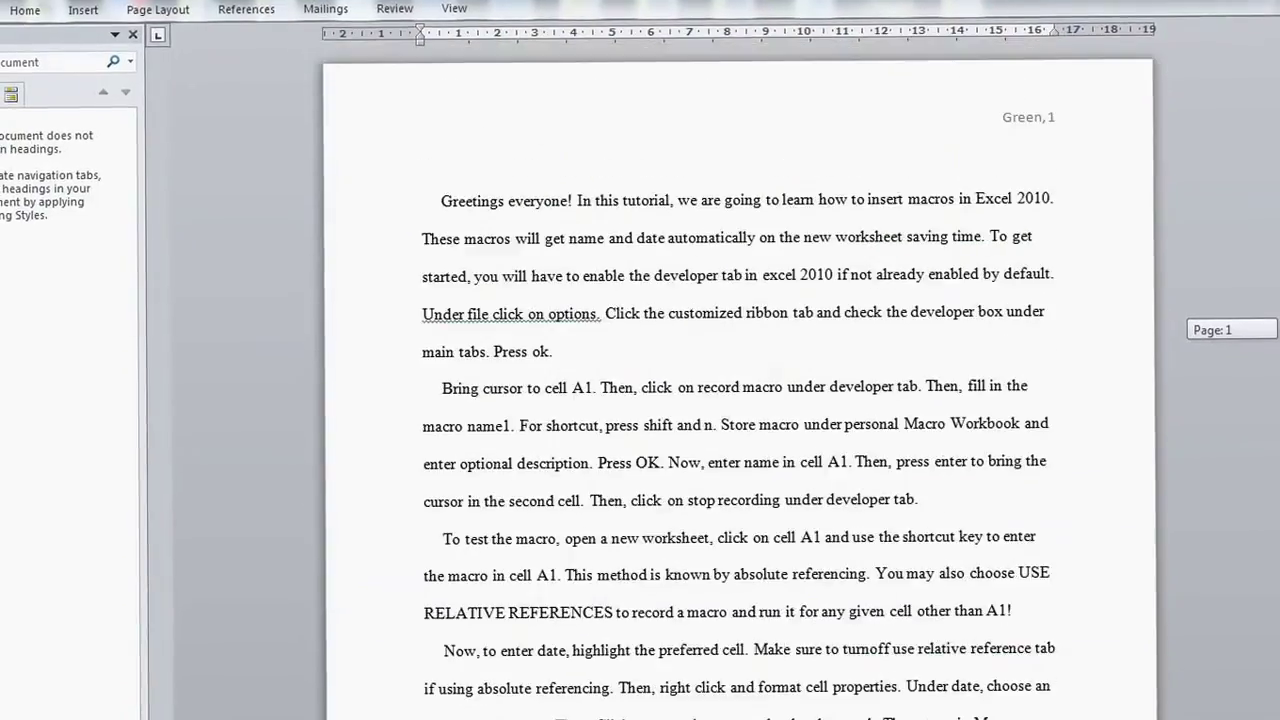
{"action": "scroll", "coordinate": [735, 380], "scroll_direction": "down", "scroll_amount": 4}
{"action": "scroll", "coordinate": [737, 380], "scroll_direction": "down", "scroll_amount": 15}
{"action": "scroll", "coordinate": [737, 380], "scroll_direction": "down", "scroll_amount": 5}
{"action": "scroll", "coordinate": [737, 380], "scroll_direction": "down", "scroll_amount": 3}
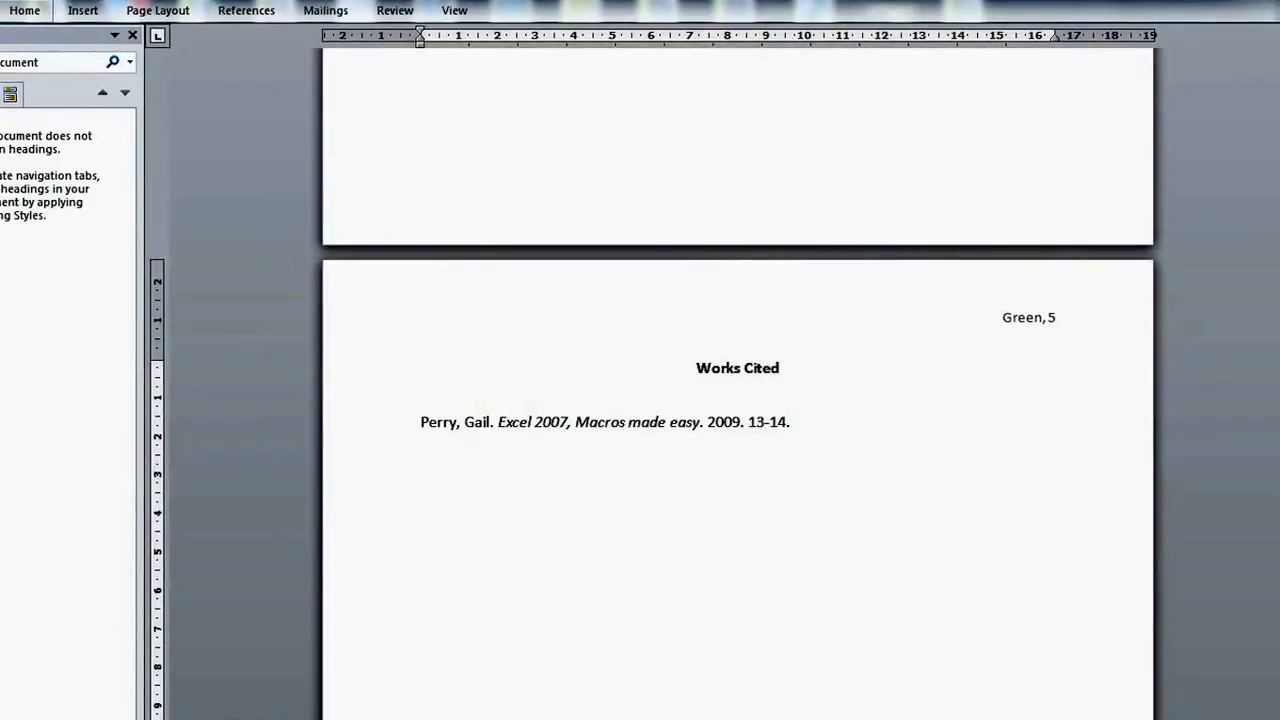
- Review the MLA1 document's File Info, then open the notification-area icon settings
{"action": "key", "text": "ctrl+F1"}
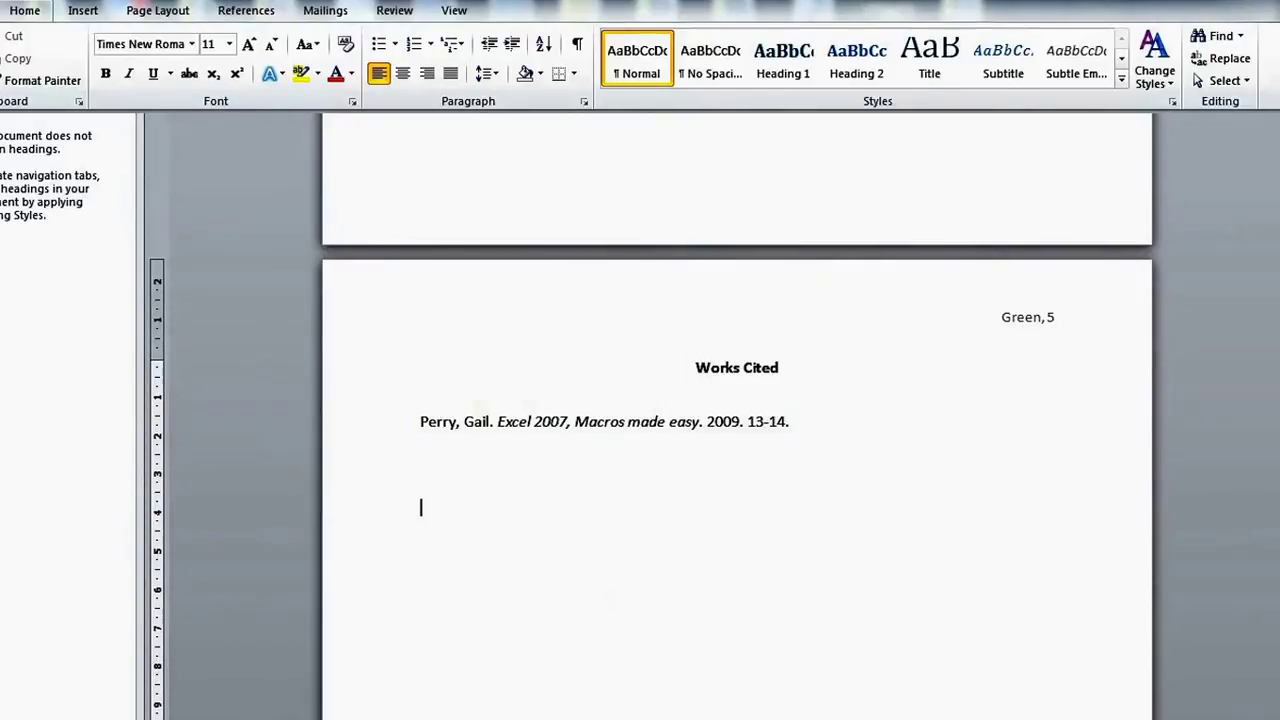
{"action": "key", "text": "alt+f"}
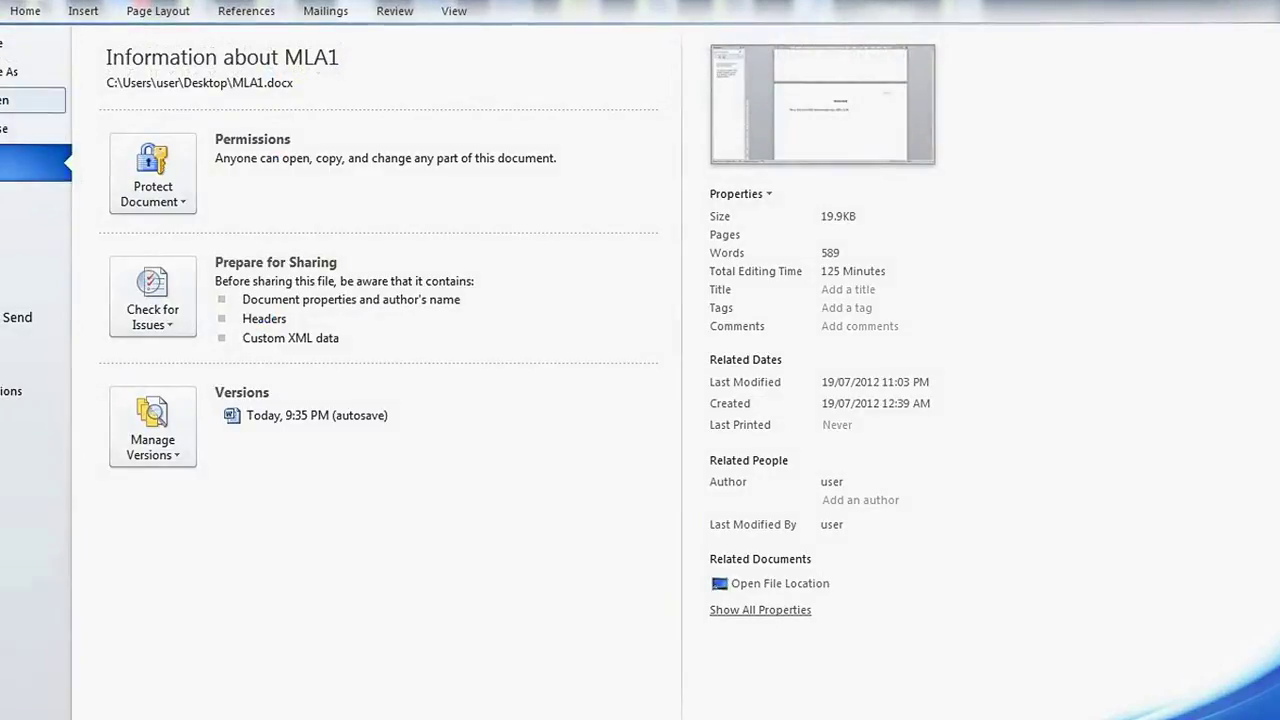
{"action": "key", "text": "Escape"}
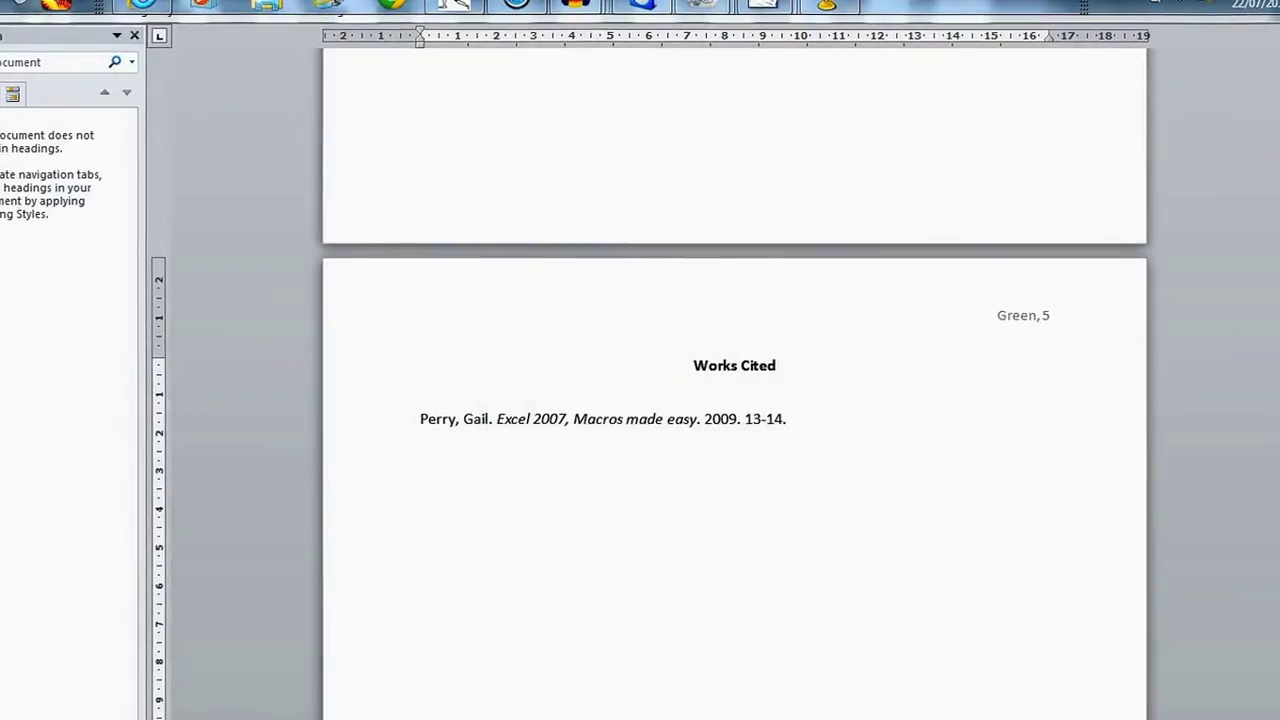
{"action": "left_click", "coordinate": [1135, 197]}
{"action": "right_click", "coordinate": [1081, 118]}
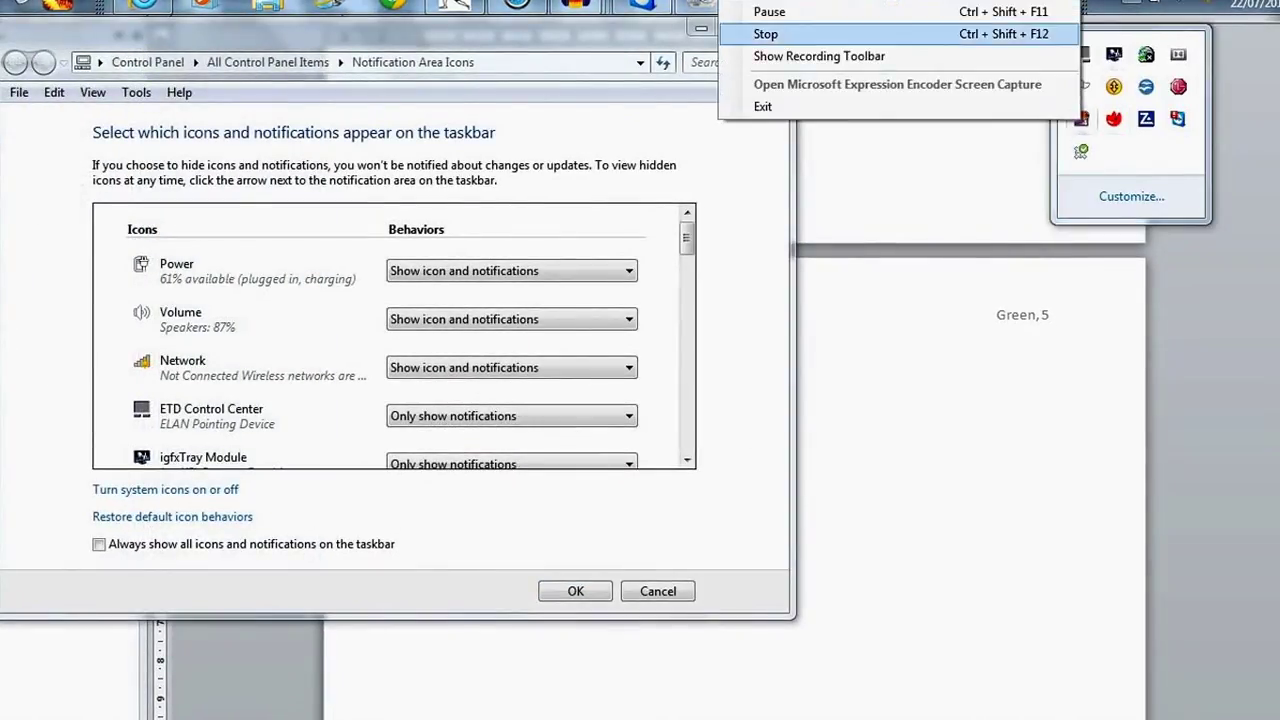